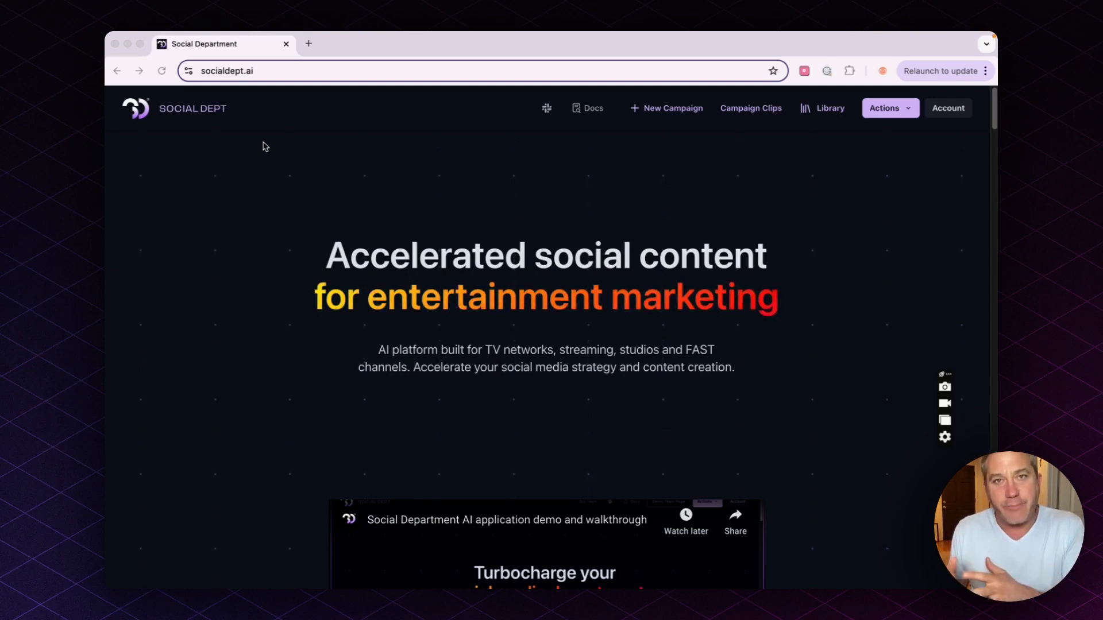
Open the form for uploading new episodes to the Demo team.
left_click(890, 111)
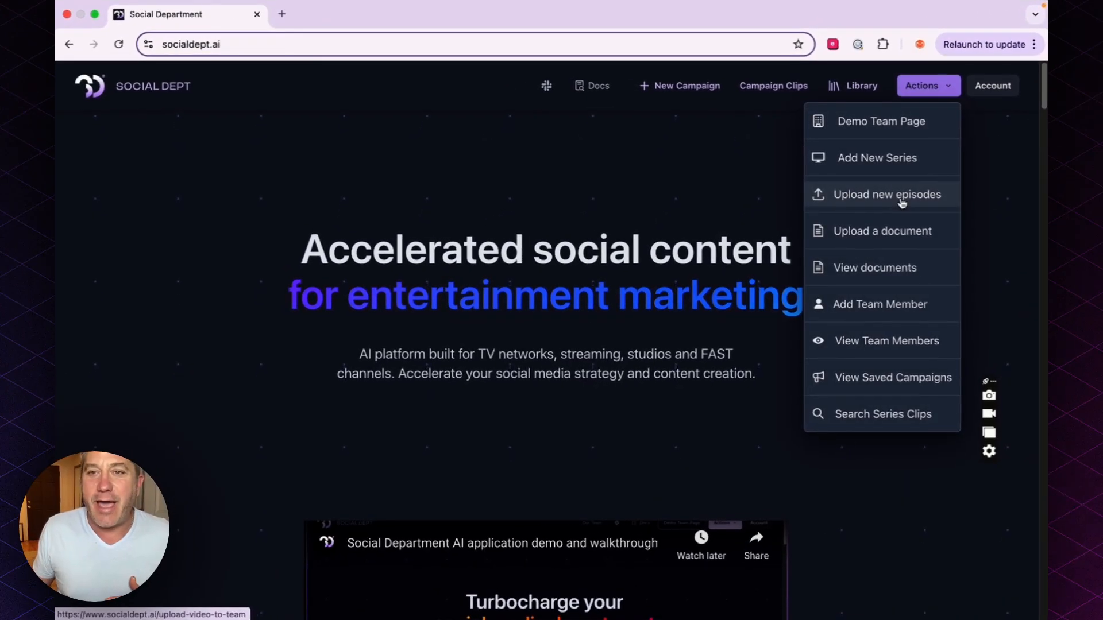
left_click(902, 202)
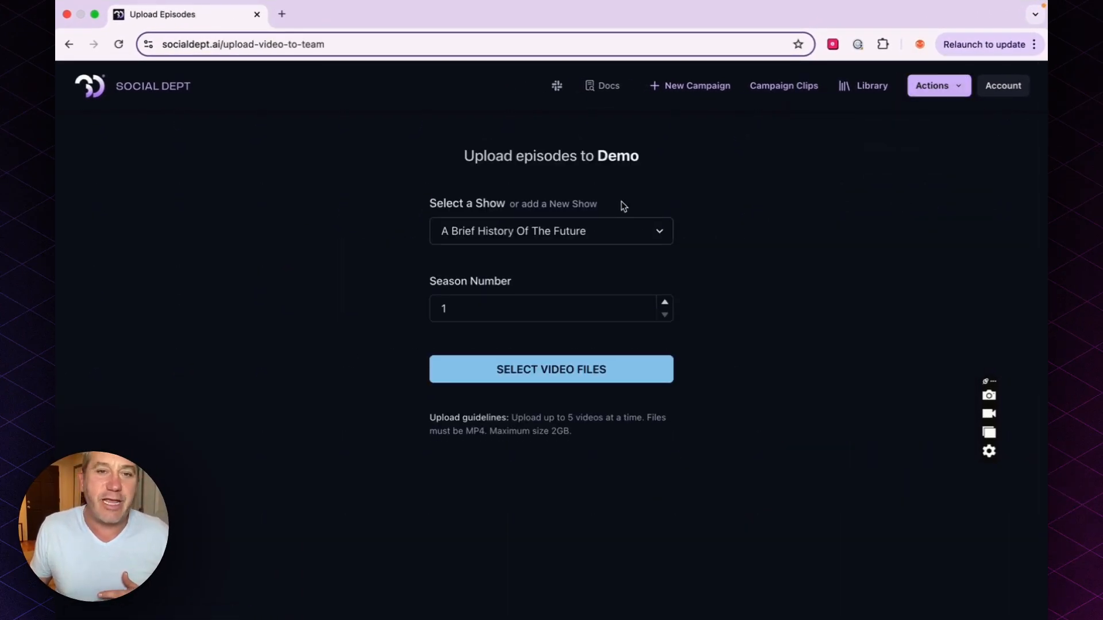
Open the Demo team page, expand Season 1 of Kay And Peele, and examine the list of uploaded series and seasons.
left_click(932, 87)
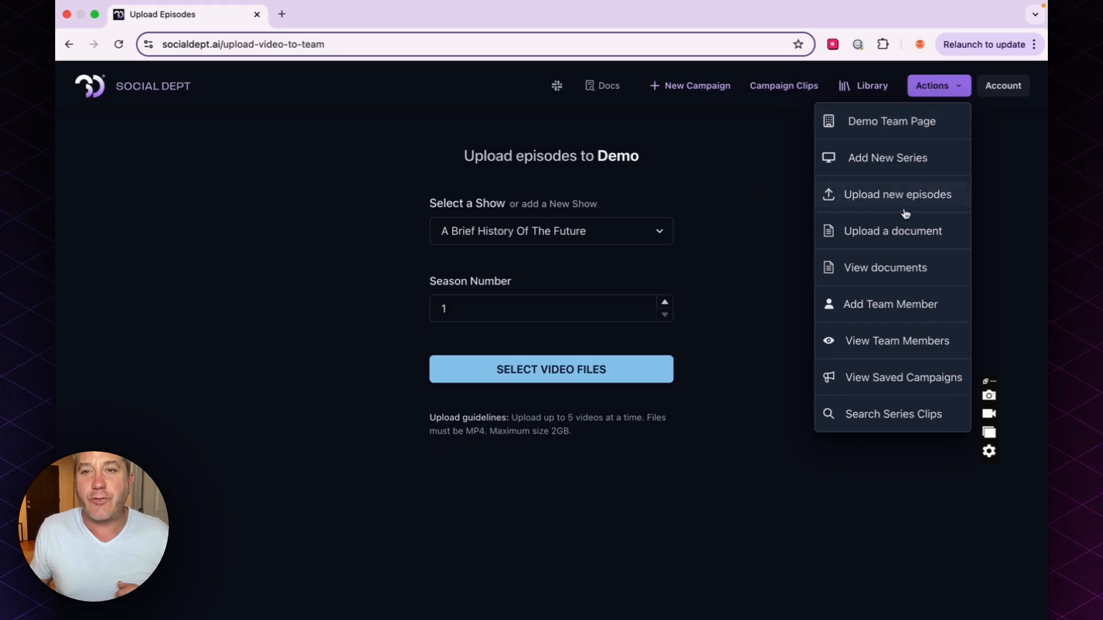
left_click(929, 130)
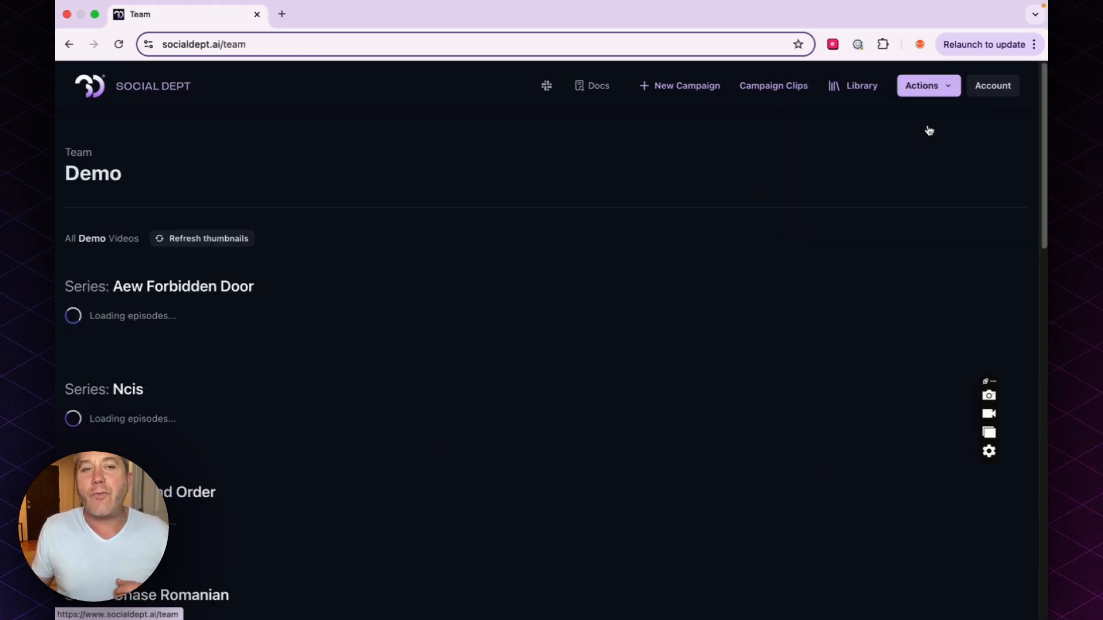
scroll(391, 353, "down", 15)
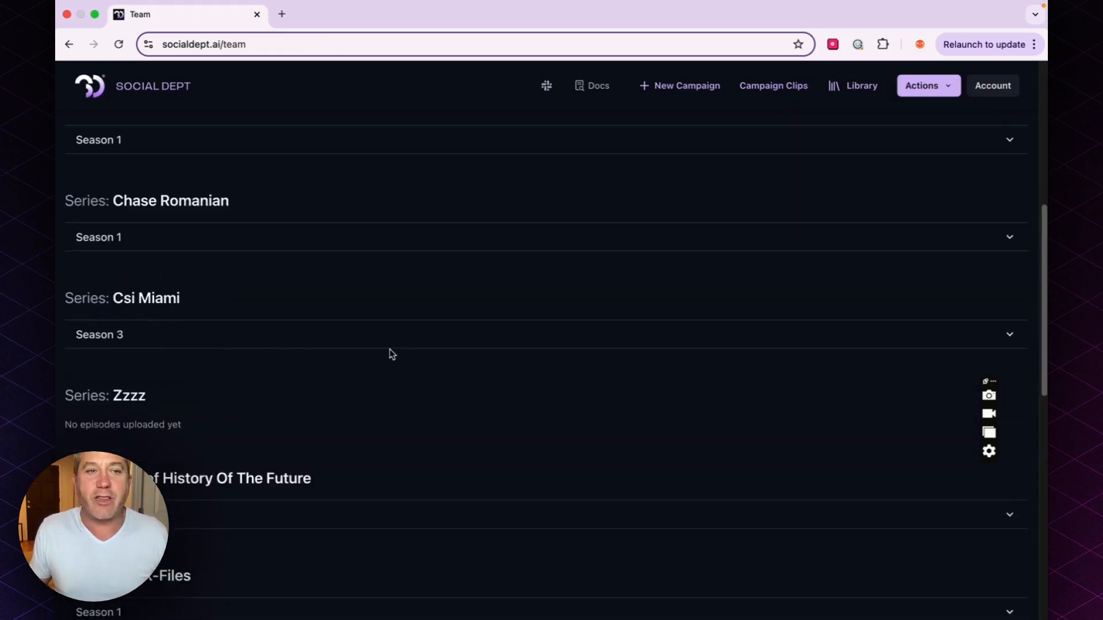
left_click(324, 376)
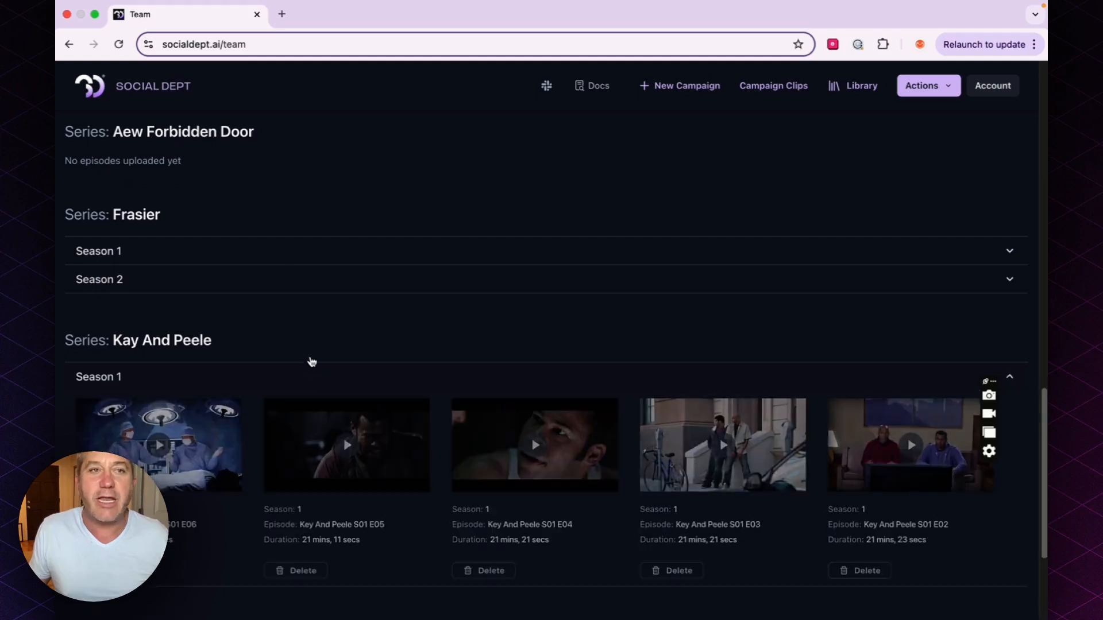
scroll(387, 340, "up", 1)
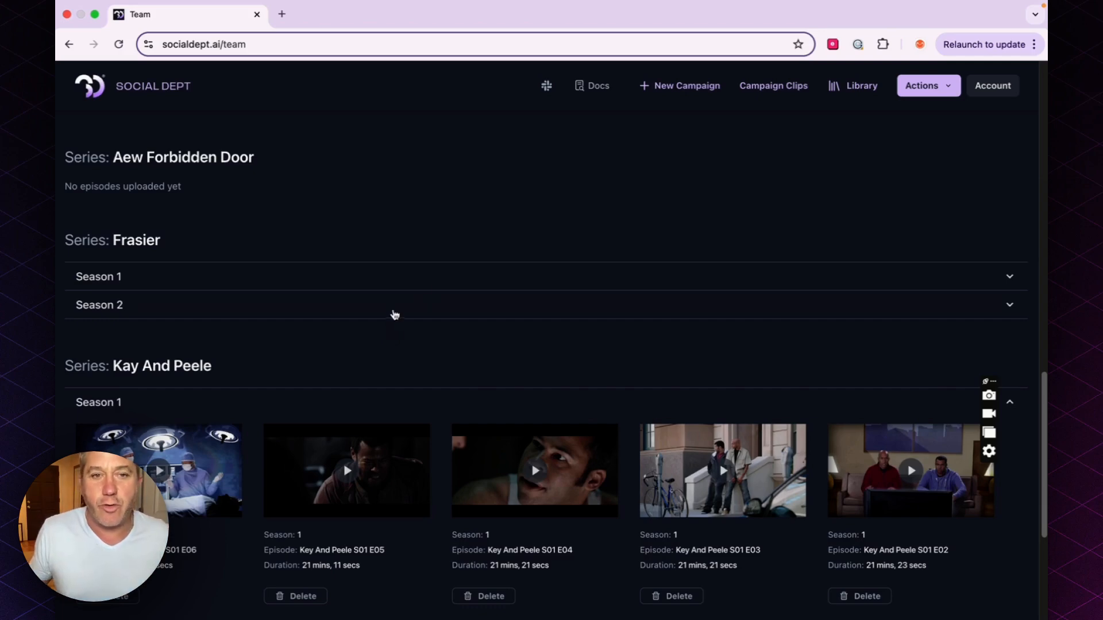
scroll(431, 286, "up", 15)
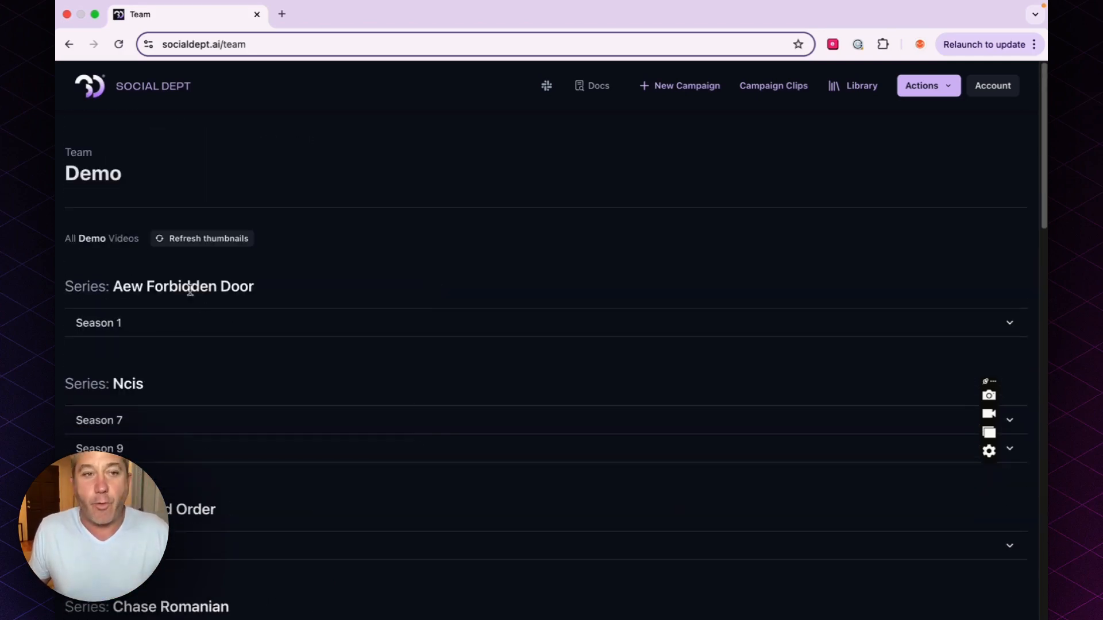
scroll(264, 374, "down", 5)
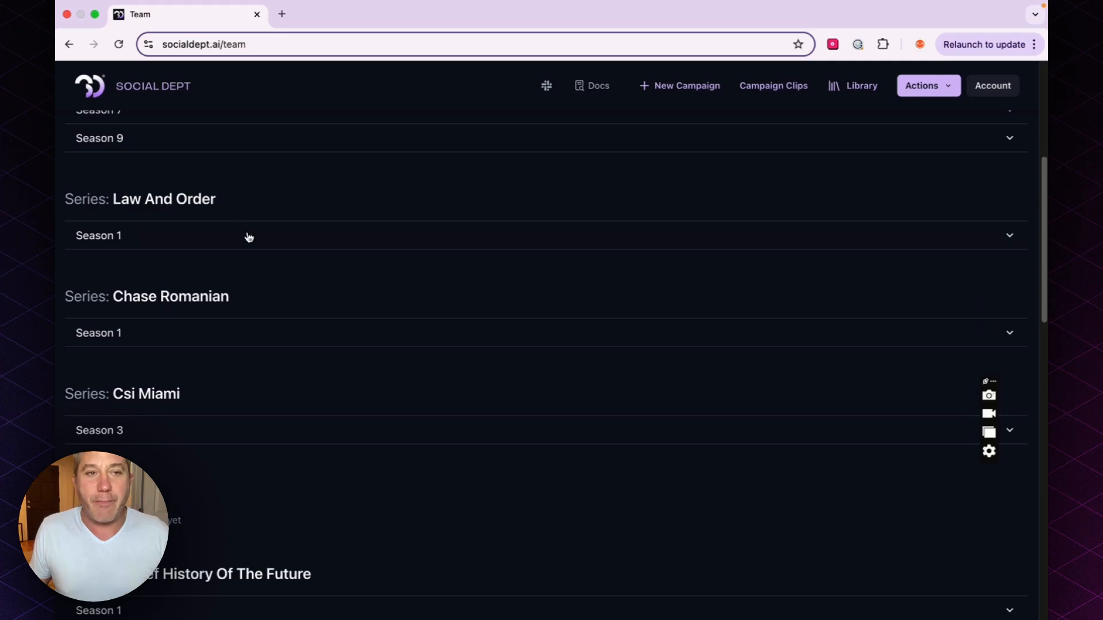
scroll(298, 425, "down", 5)
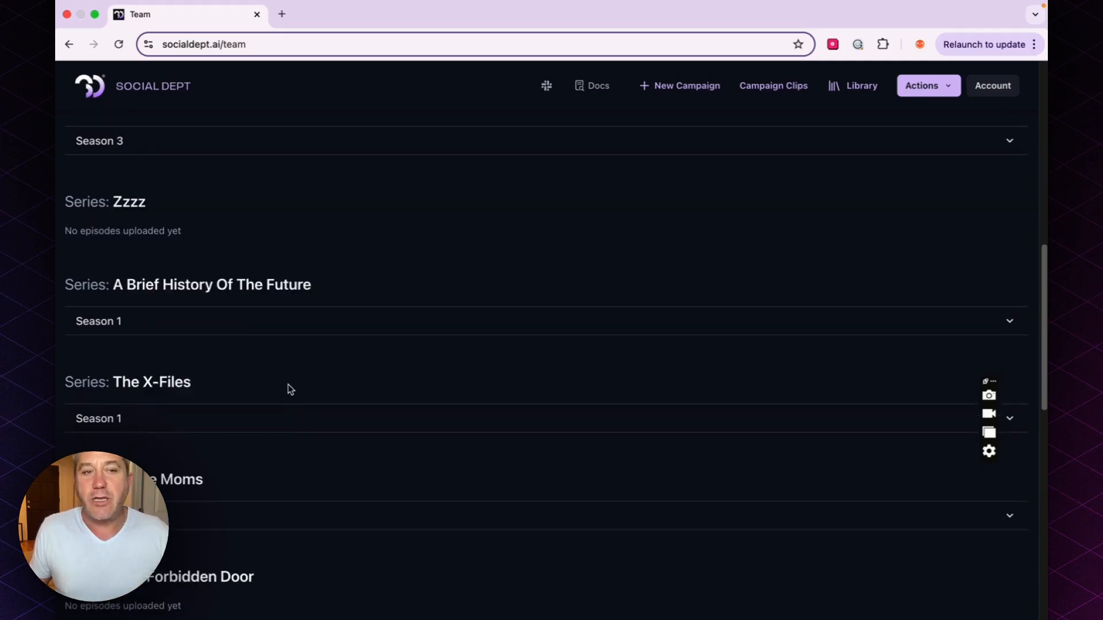
scroll(289, 390, "down", 2)
scroll(286, 389, "down", 2)
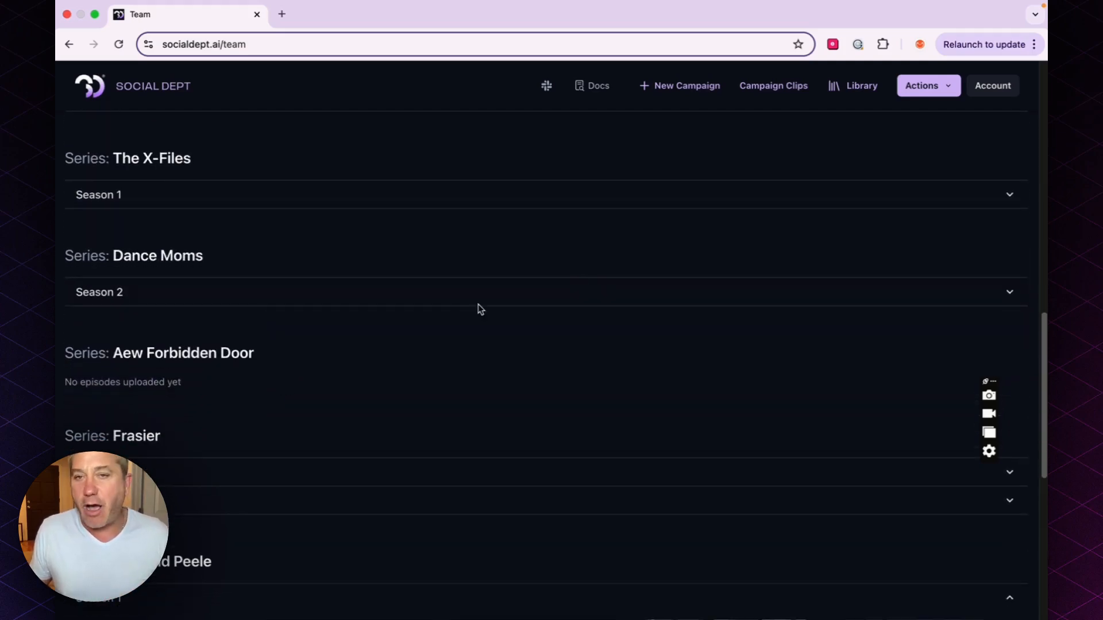
scroll(611, 264, "up", 15)
Open the PDF document upload form and choose Kay And Peele as the series.
left_click(937, 86)
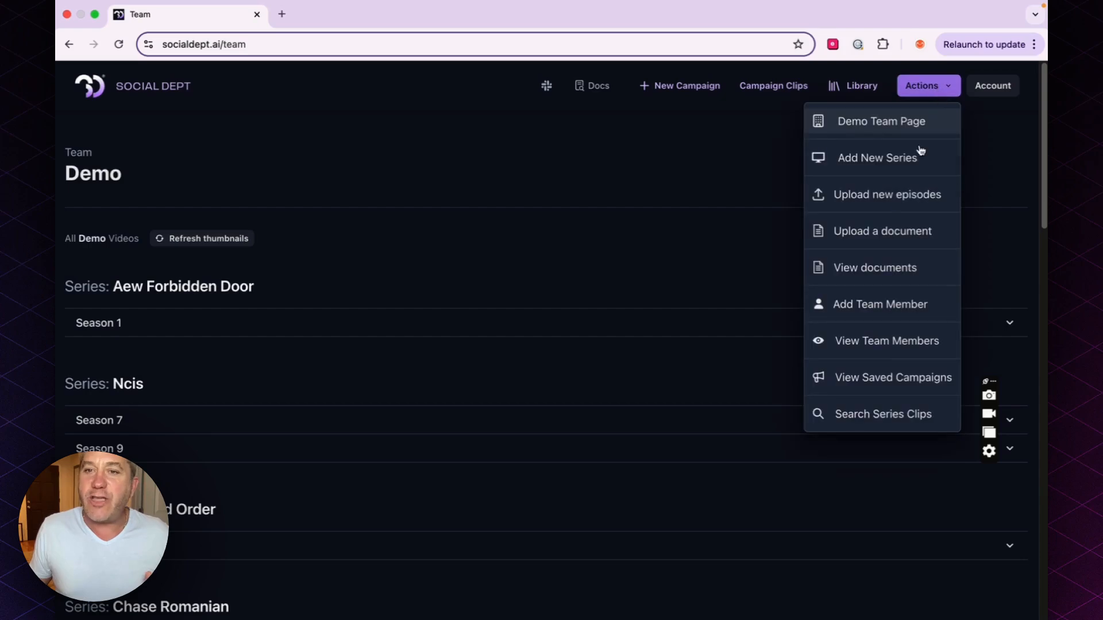
left_click(898, 243)
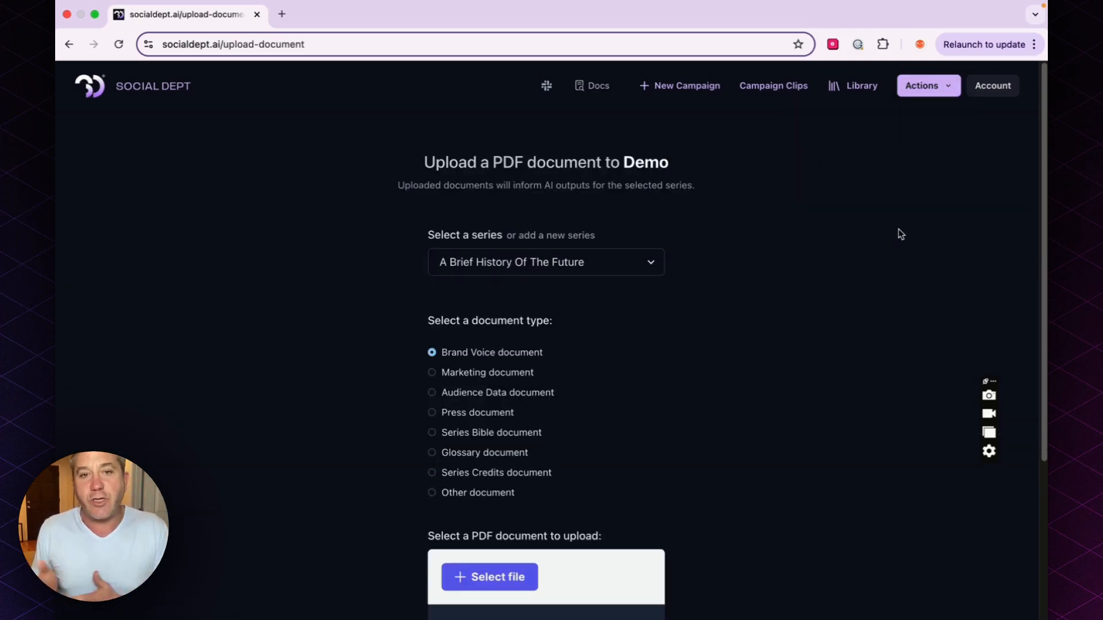
left_click(574, 258)
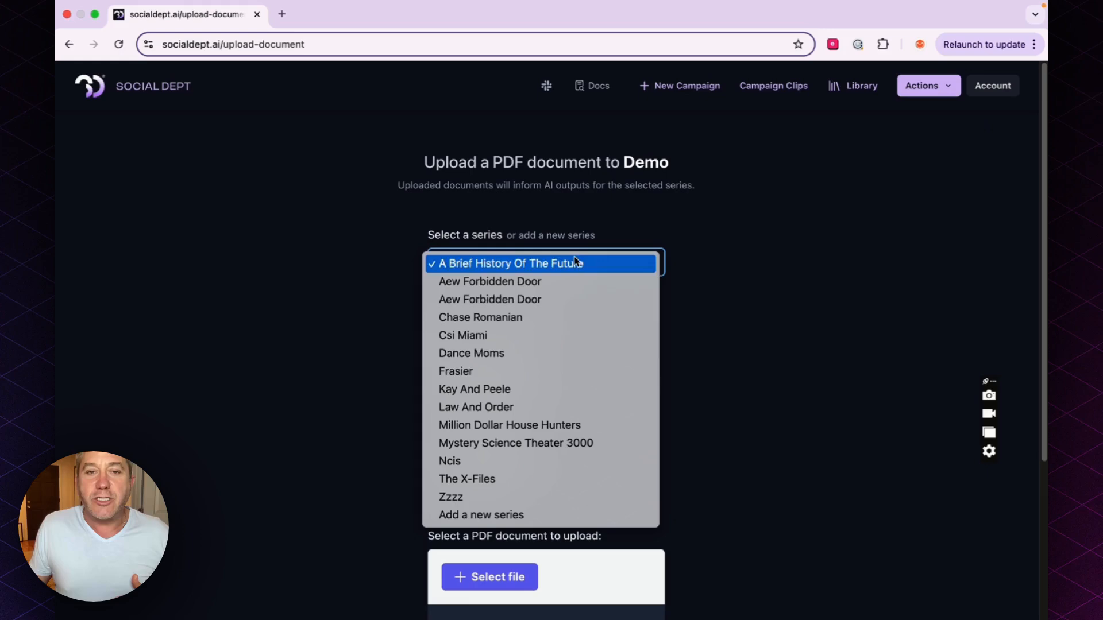
left_click(563, 387)
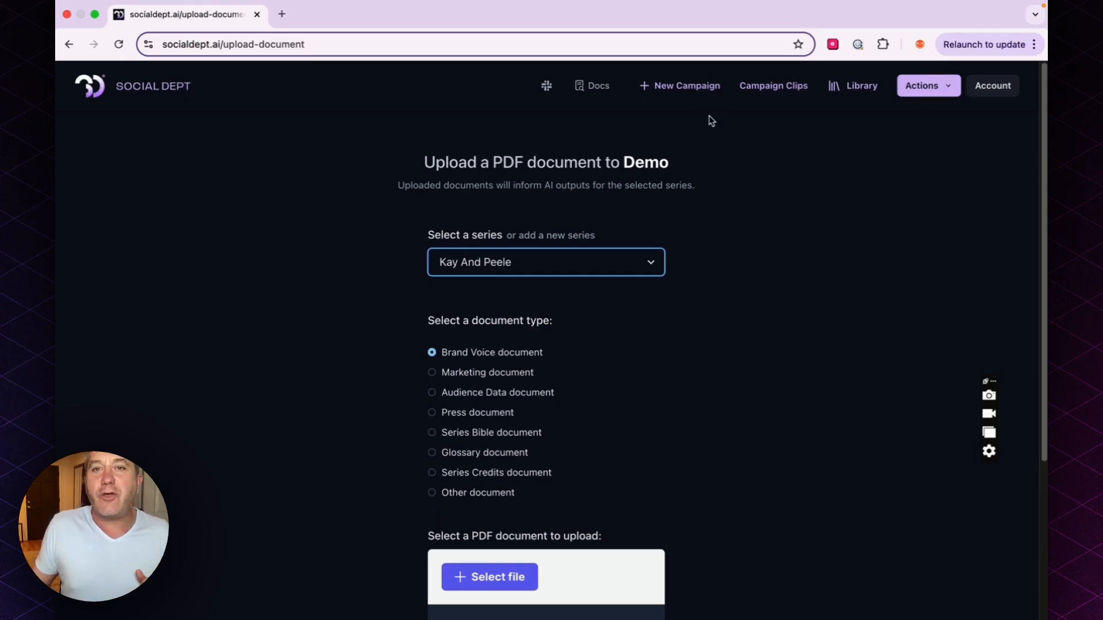
Start a new social media campaign and select all Law And Order Season 1 episodes for it.
left_click(690, 86)
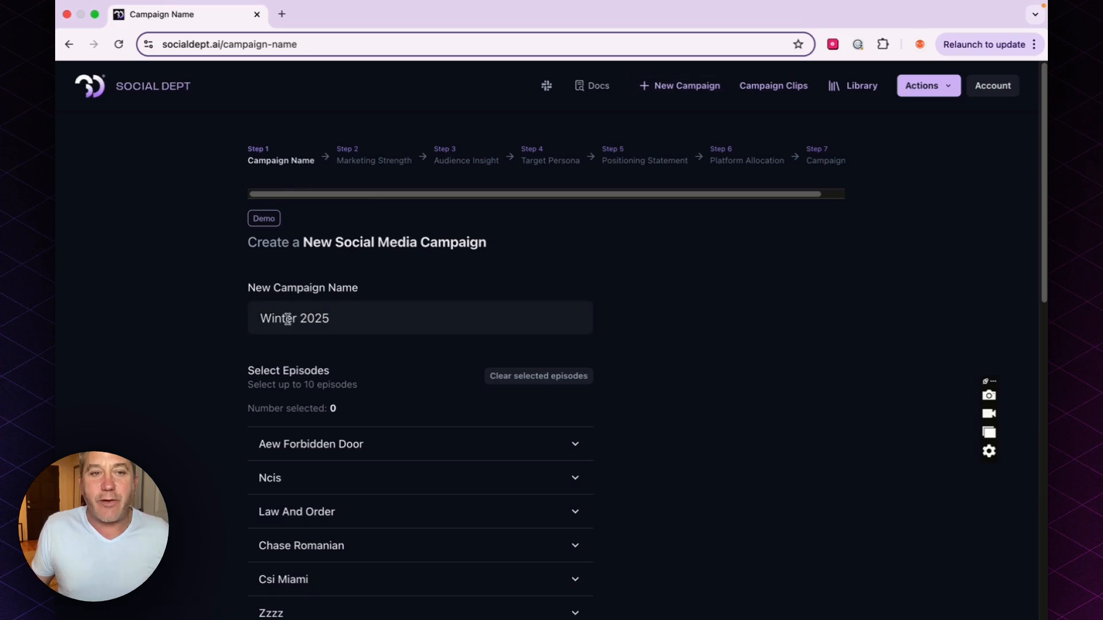
scroll(438, 350, "down", 3)
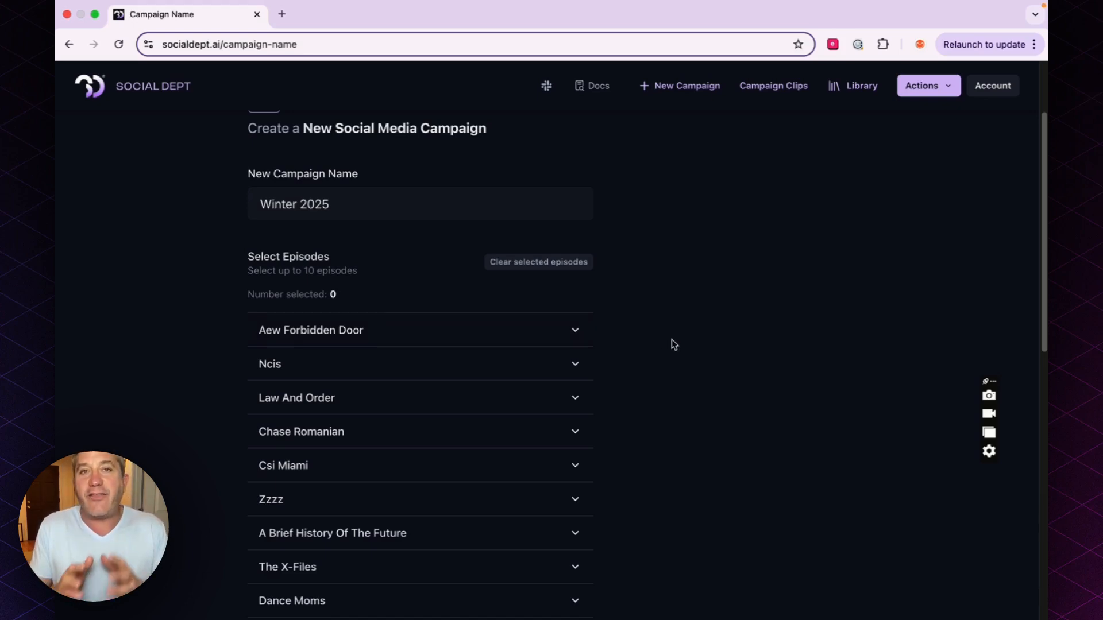
left_click(575, 398)
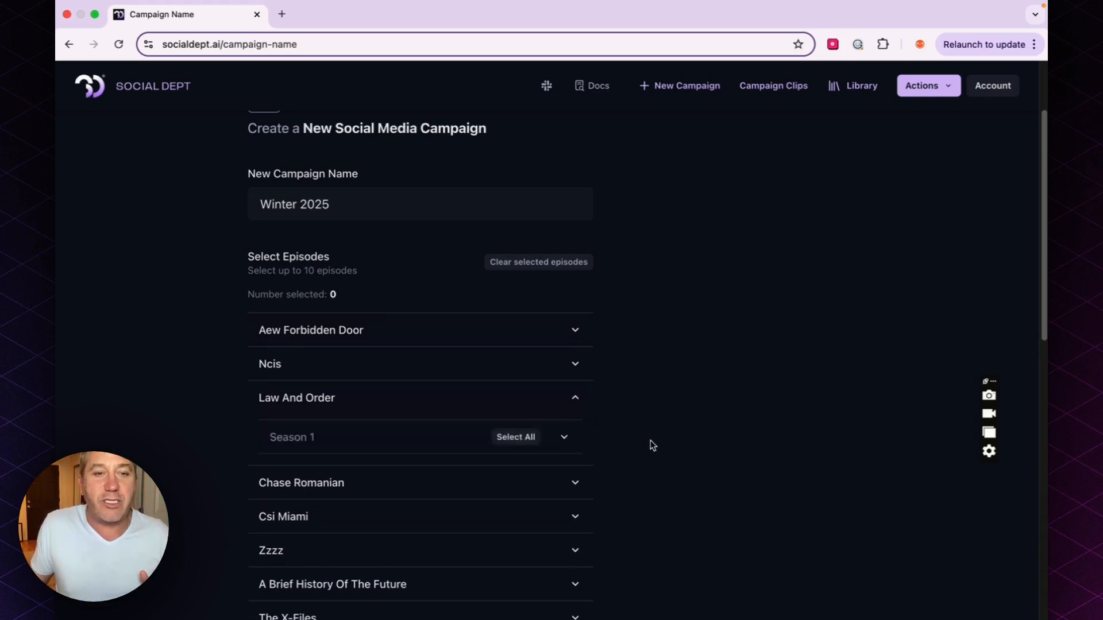
scroll(650, 443, "down", 3)
left_click(562, 315)
scroll(658, 382, "down", 8)
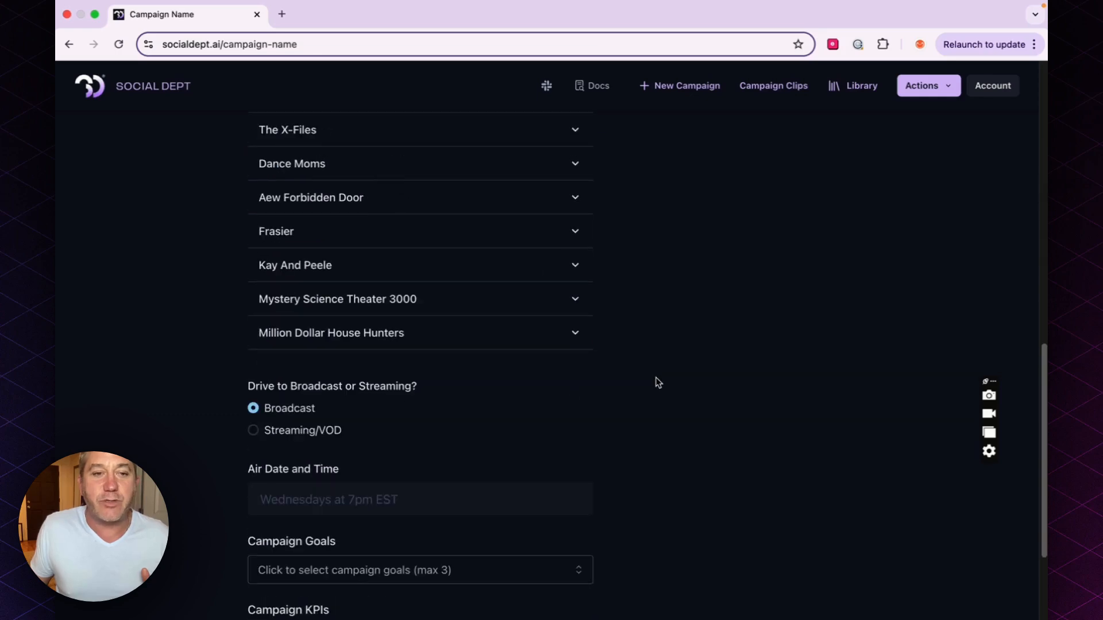
Add all episodes of Frasier Season 1 and Dance Moms Season 2 to the campaign's episode selection.
left_click(361, 235)
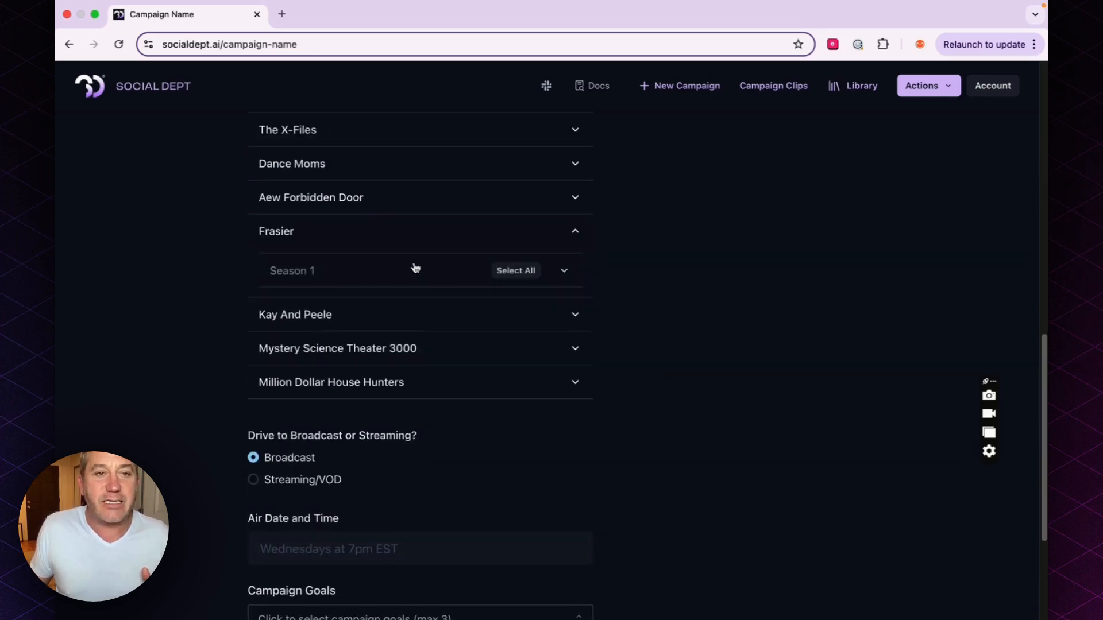
left_click(532, 271)
left_click(487, 168)
left_click(565, 238)
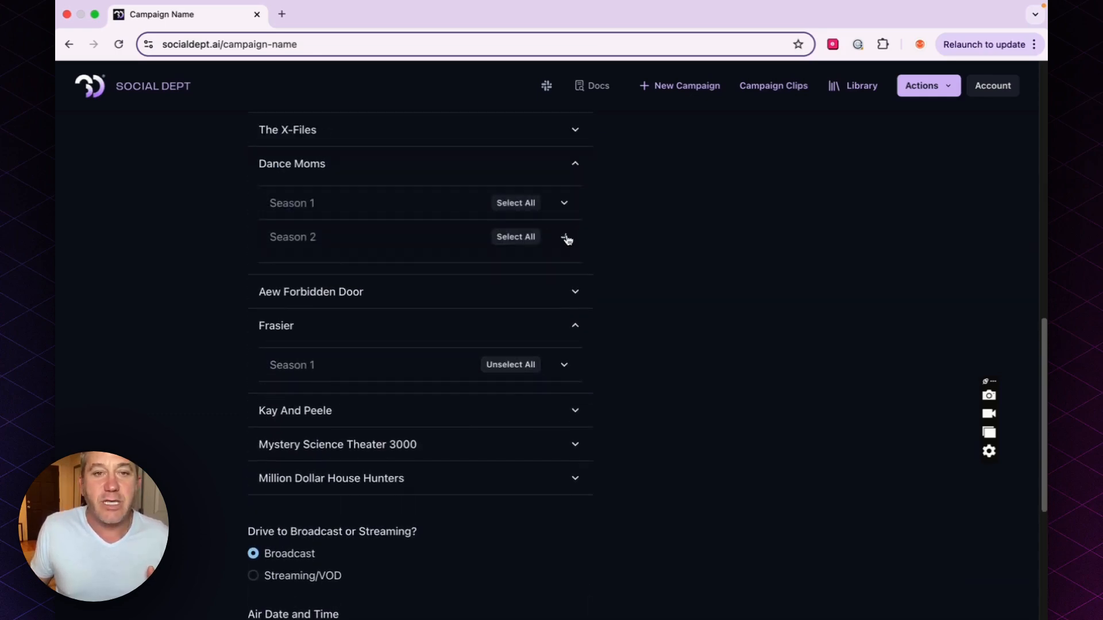
left_click(516, 237)
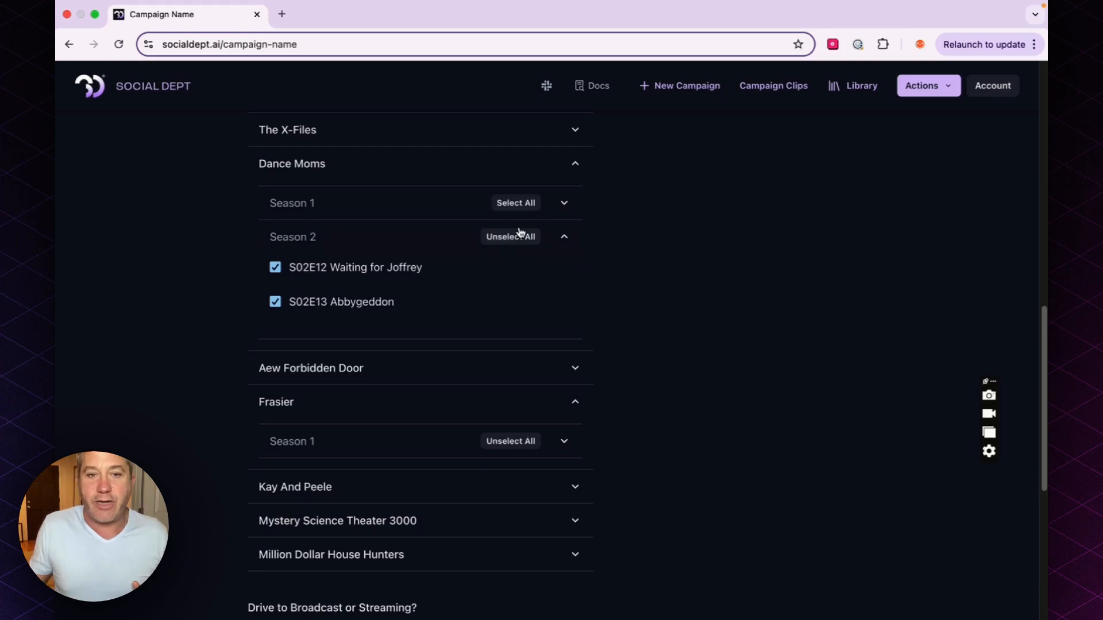
Deselect all Frasier Season 1 and Dance Moms Season 2 episodes and check the number of selected episodes.
left_click(522, 441)
left_click(534, 234)
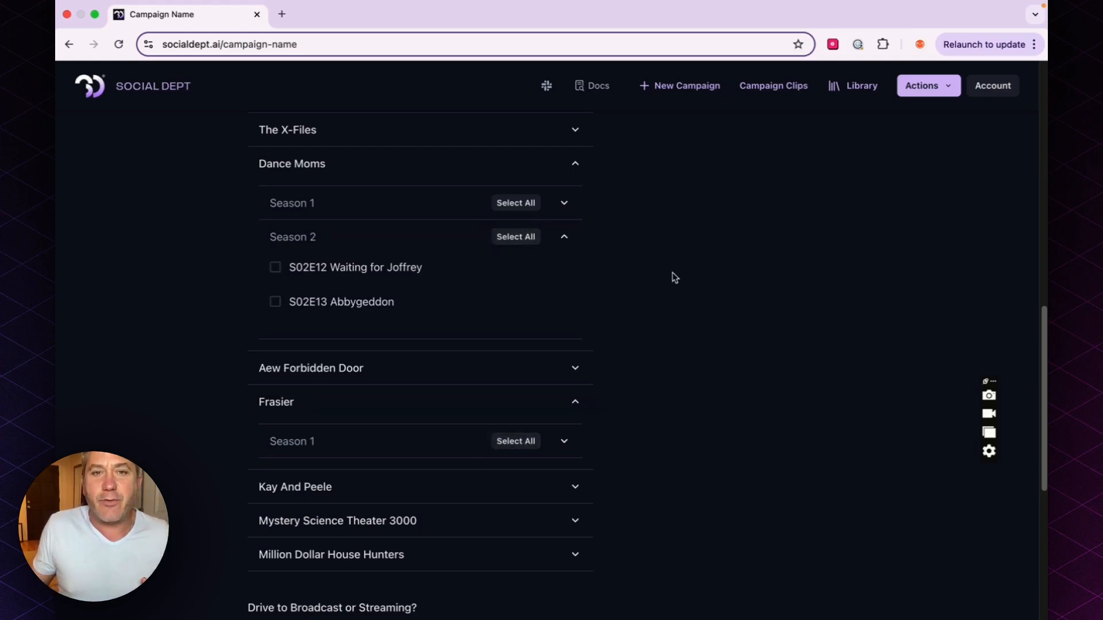
scroll(685, 274, "up", 15)
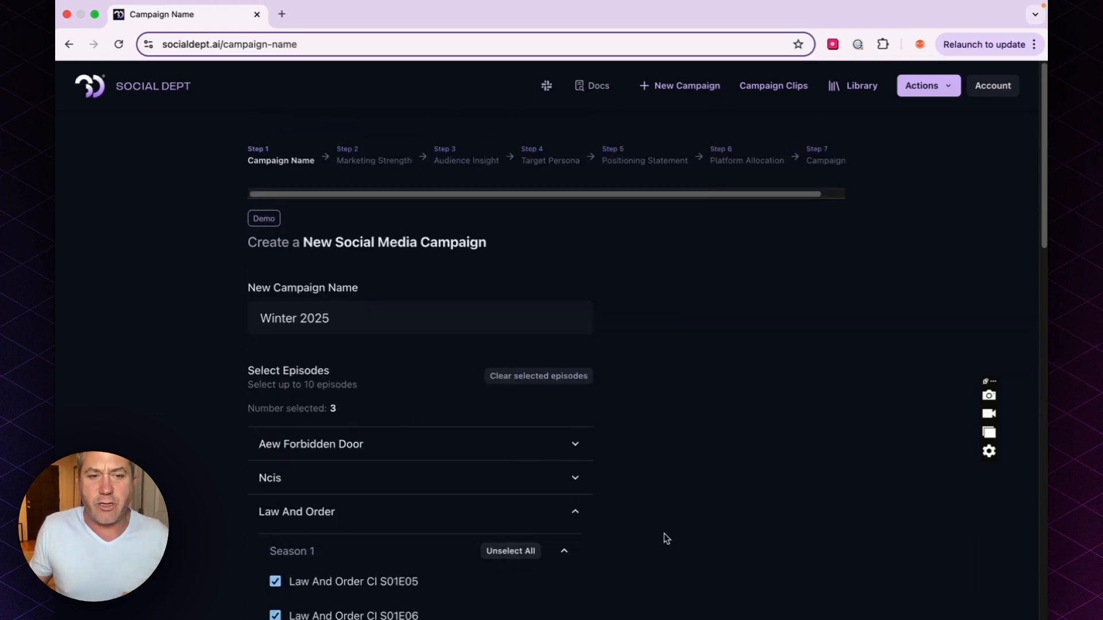
Set the campaign to drive to Streaming/VOD, with platform name LO.com and deep link URL LO.com/sljrhbfgb.
scroll(664, 537, "down", 15)
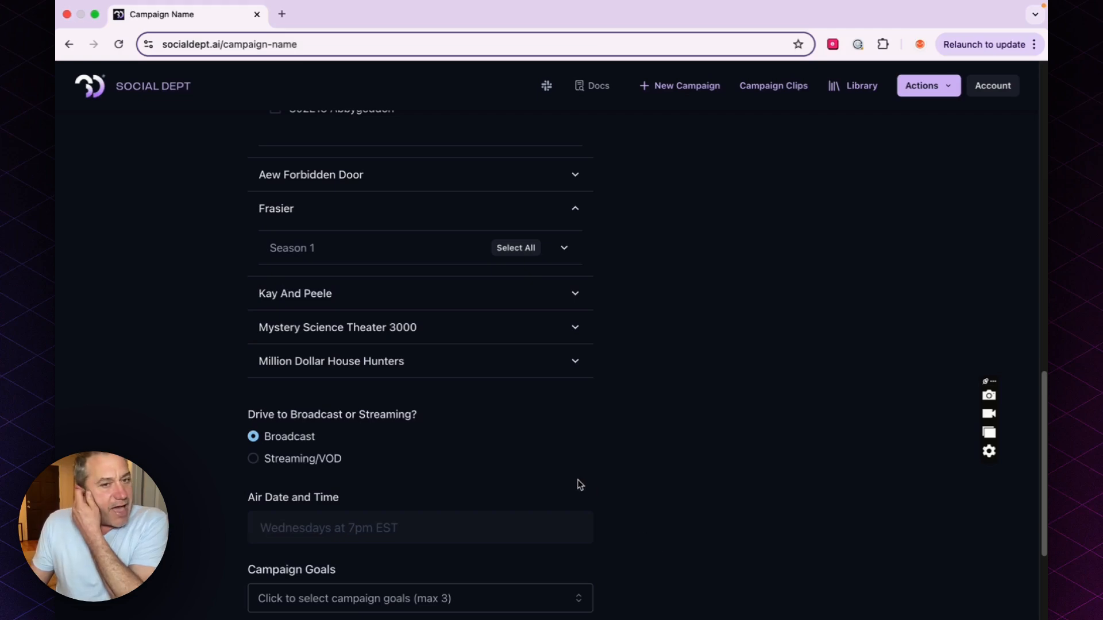
left_click(297, 459)
scroll(379, 477, "down", 4)
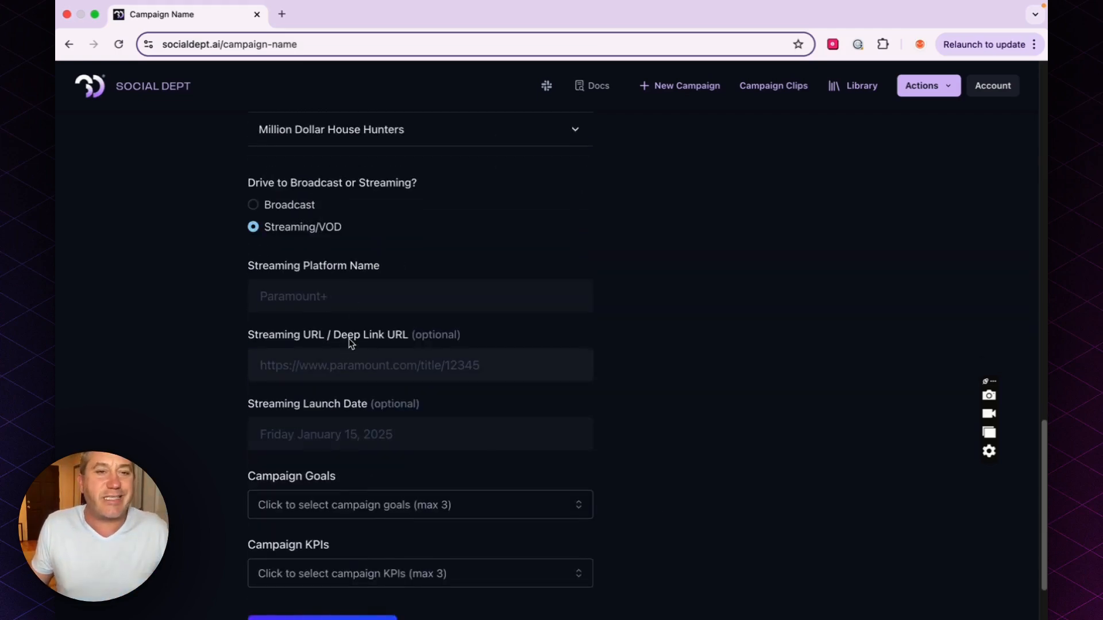
left_click(355, 296)
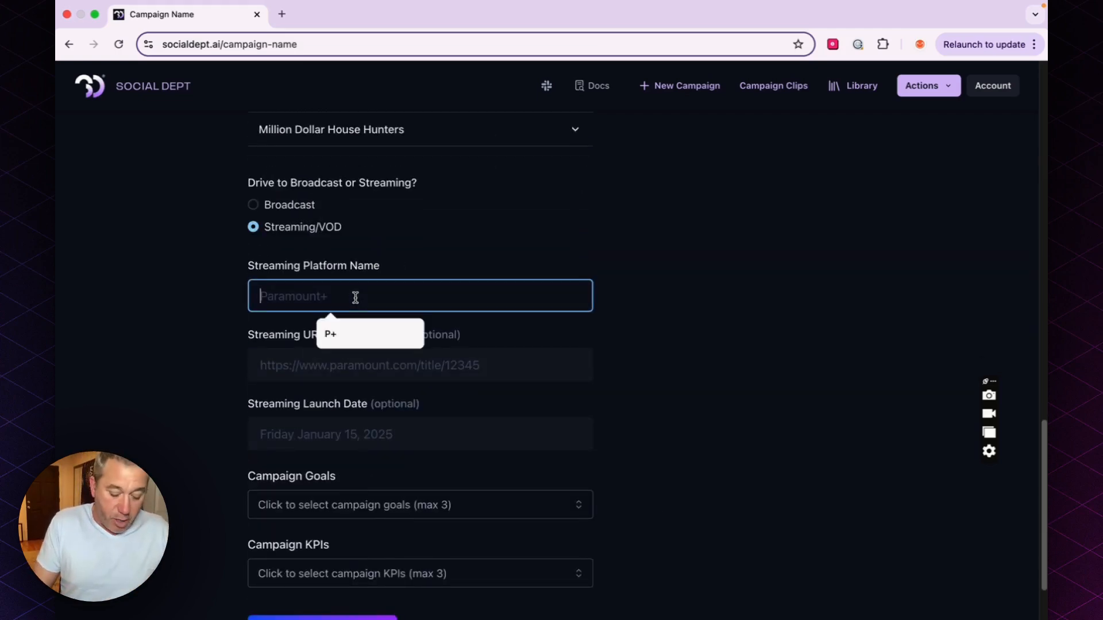
type("LO.com")
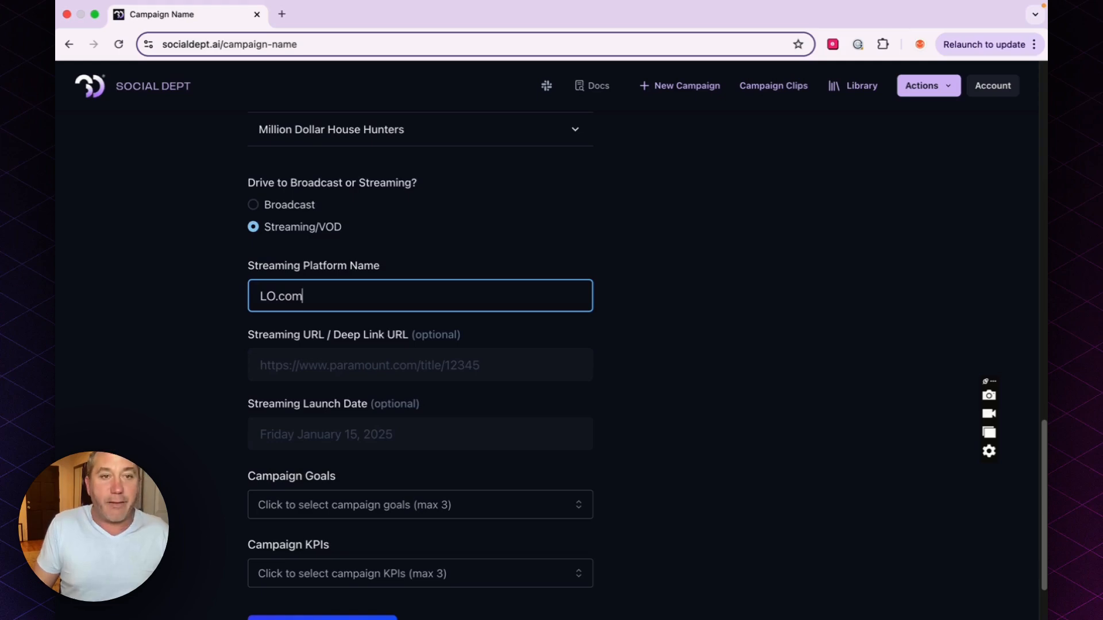
left_click(420, 365)
type("LO.com/sljrhbfgb")
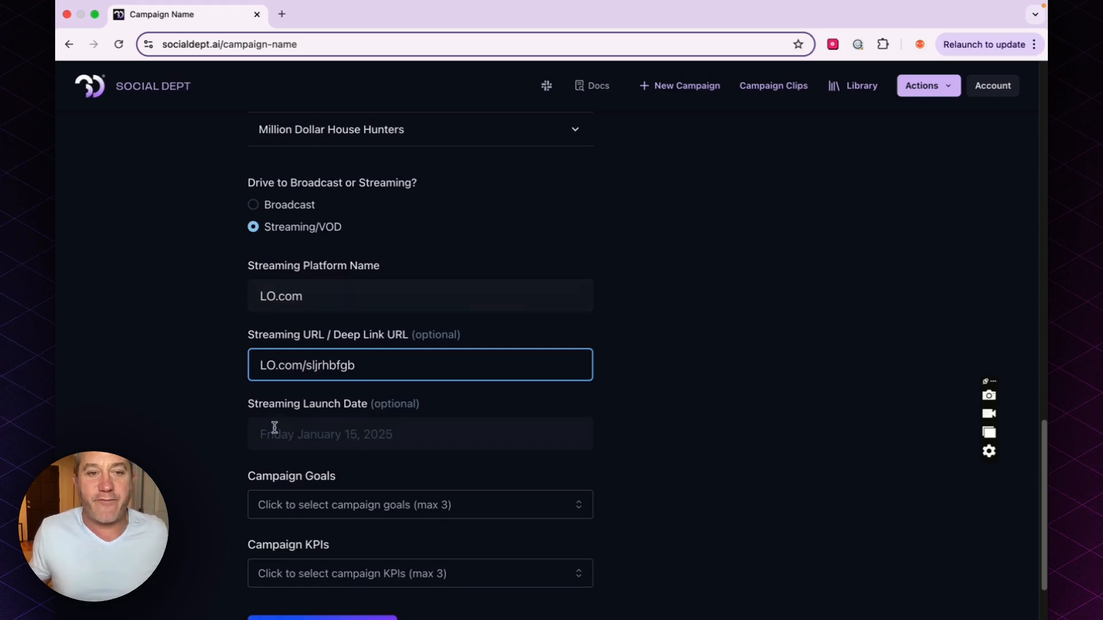
Review the available campaign goals and choose "Attract new audience to legacy IP".
scroll(694, 435, "down", 2)
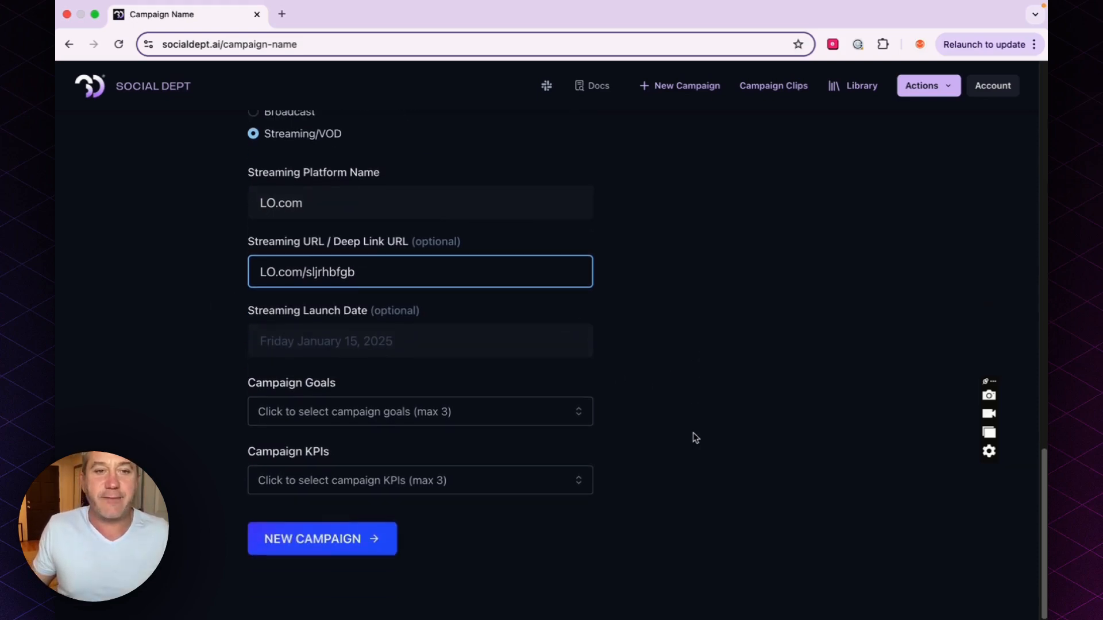
left_click(517, 419)
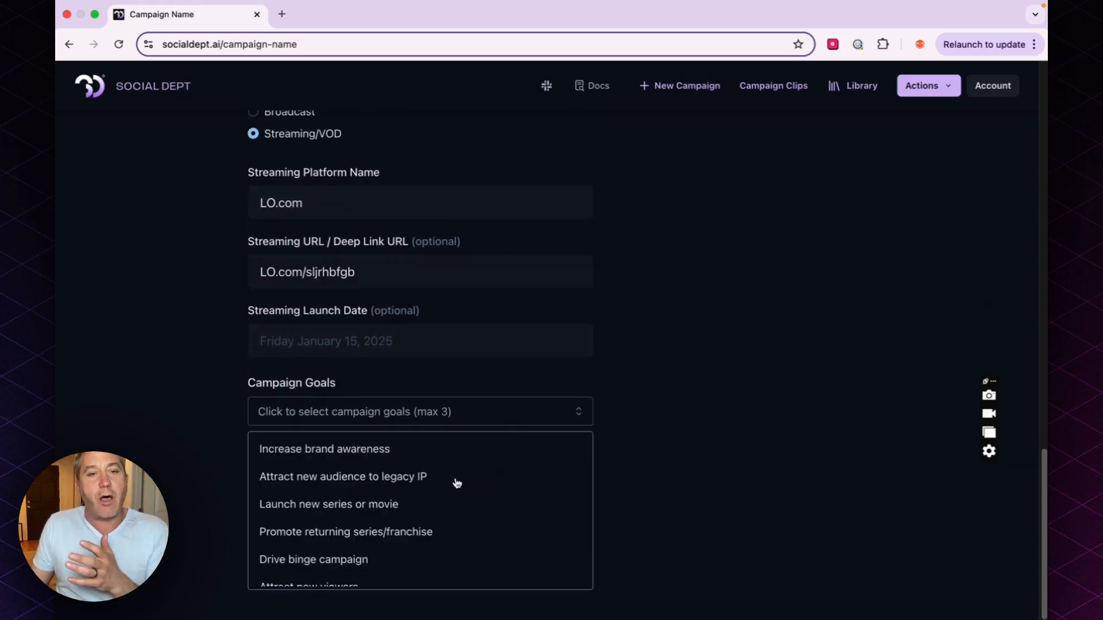
scroll(456, 482, "down", 3)
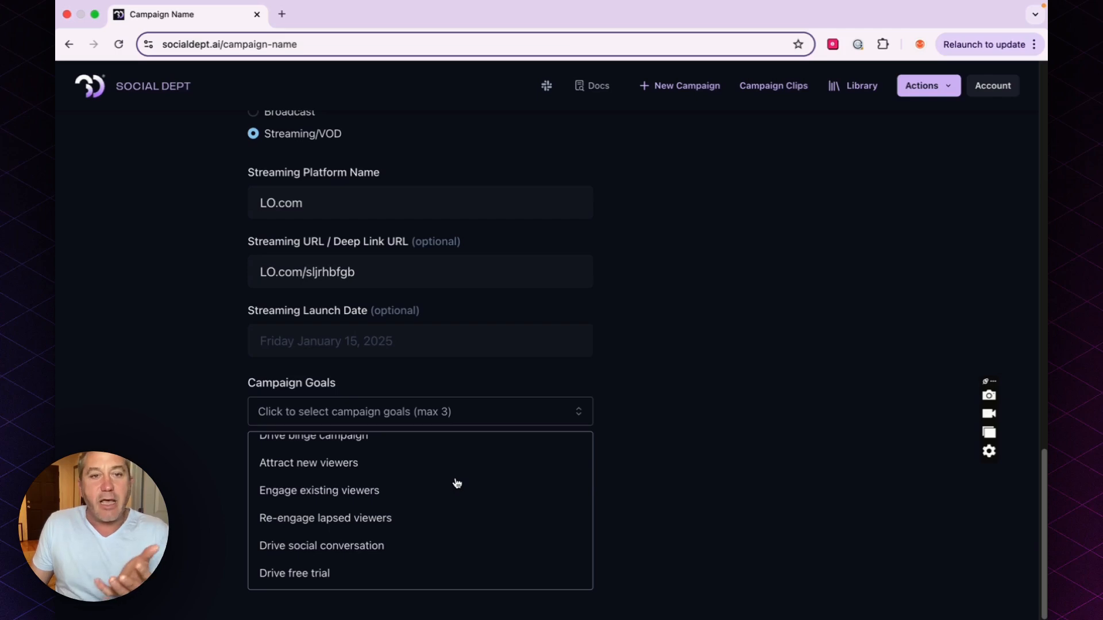
scroll(457, 466, "up", 3)
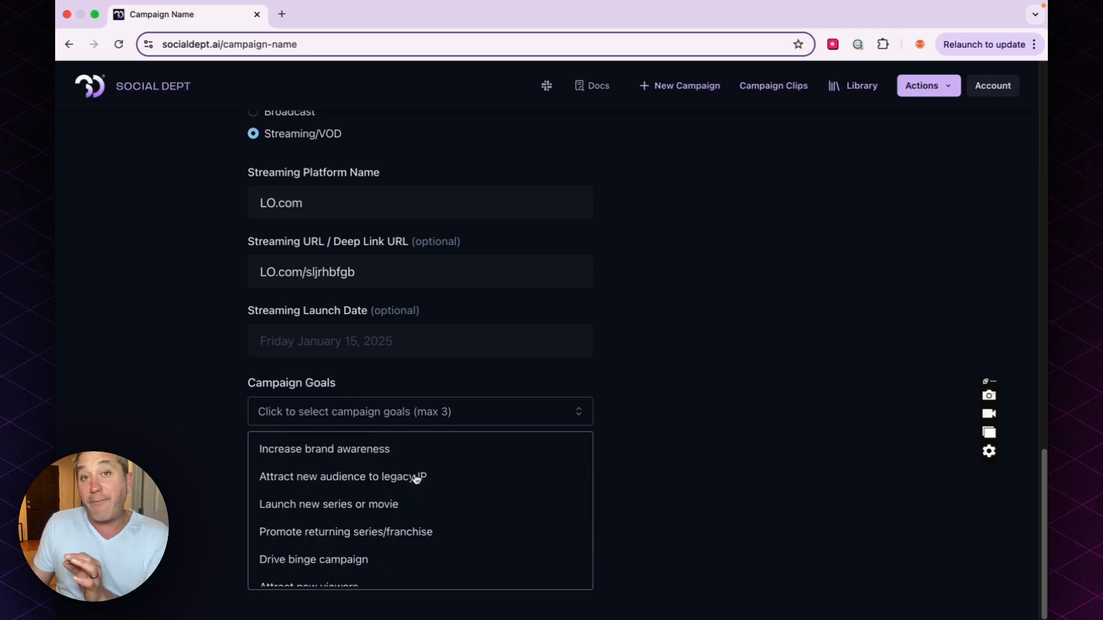
left_click(369, 484)
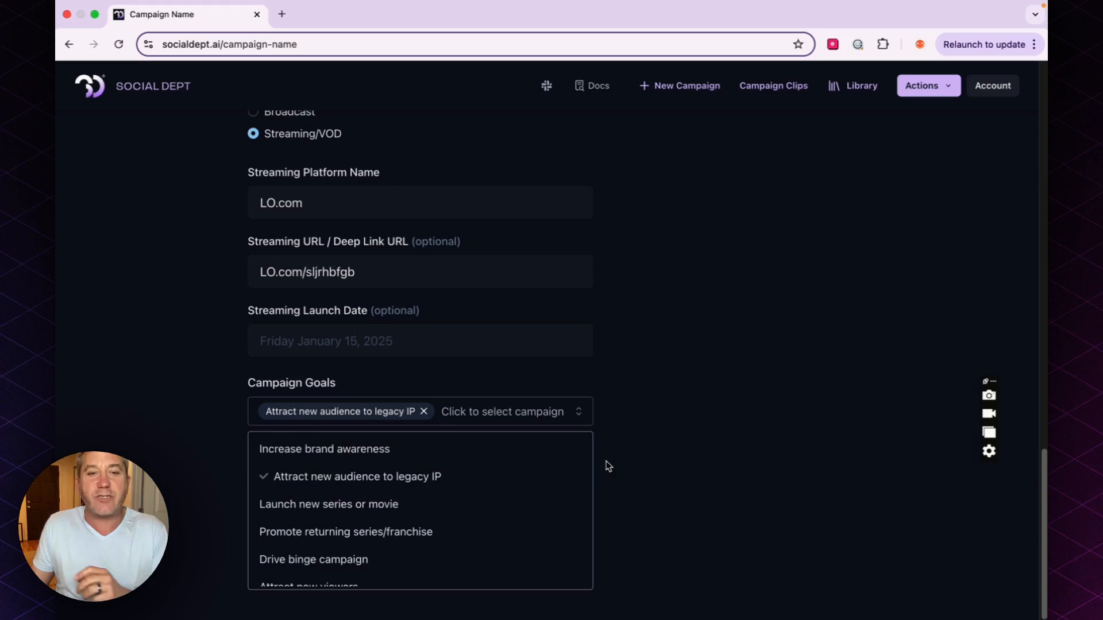
left_click(658, 467)
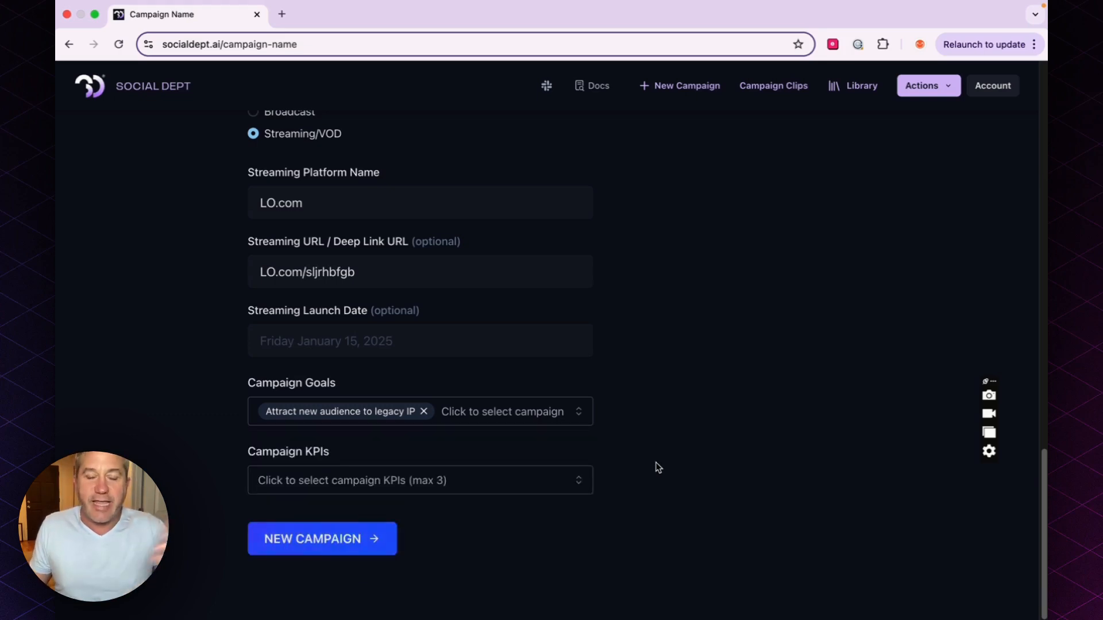
Select Grow follower count and Increase awareness as campaign KPIs, and create the campaign with a newly generated strategy.
left_click(428, 477)
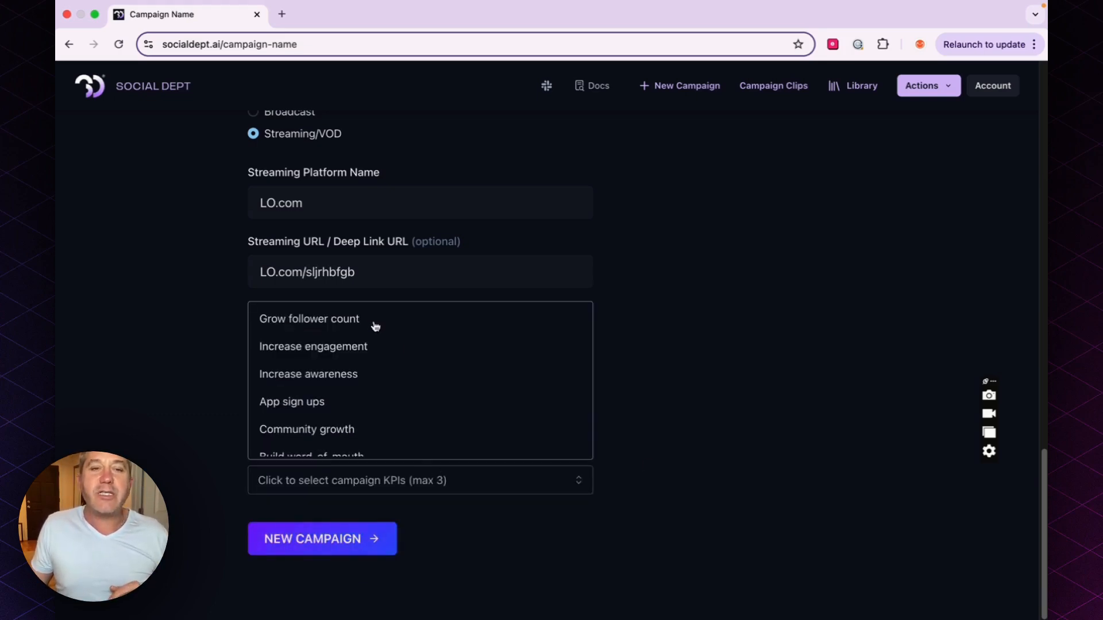
left_click(356, 323)
left_click(344, 375)
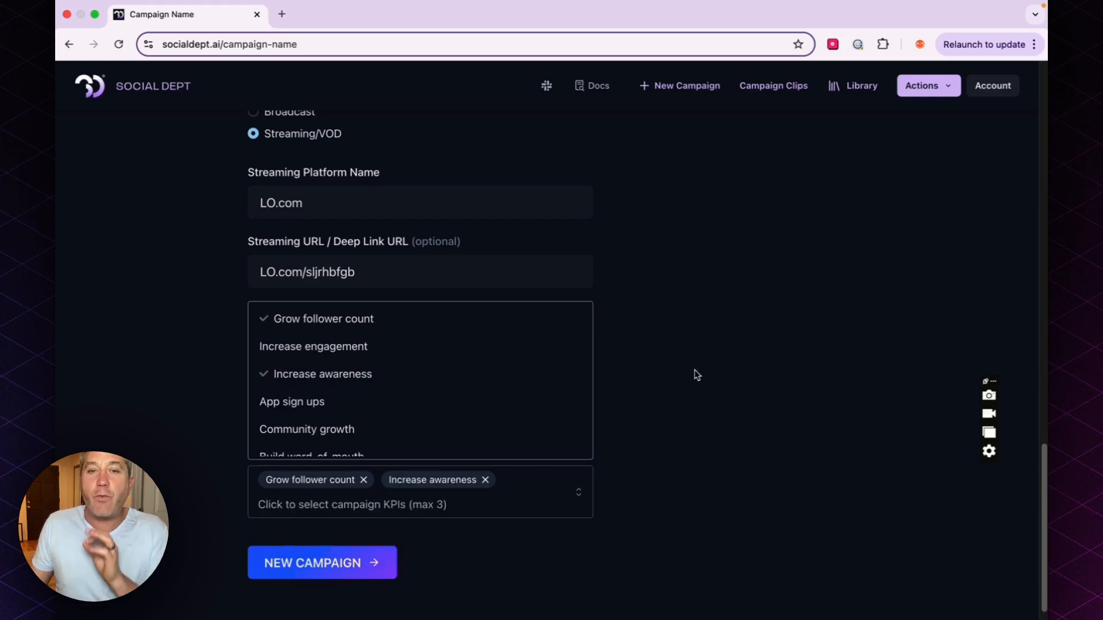
left_click(696, 375)
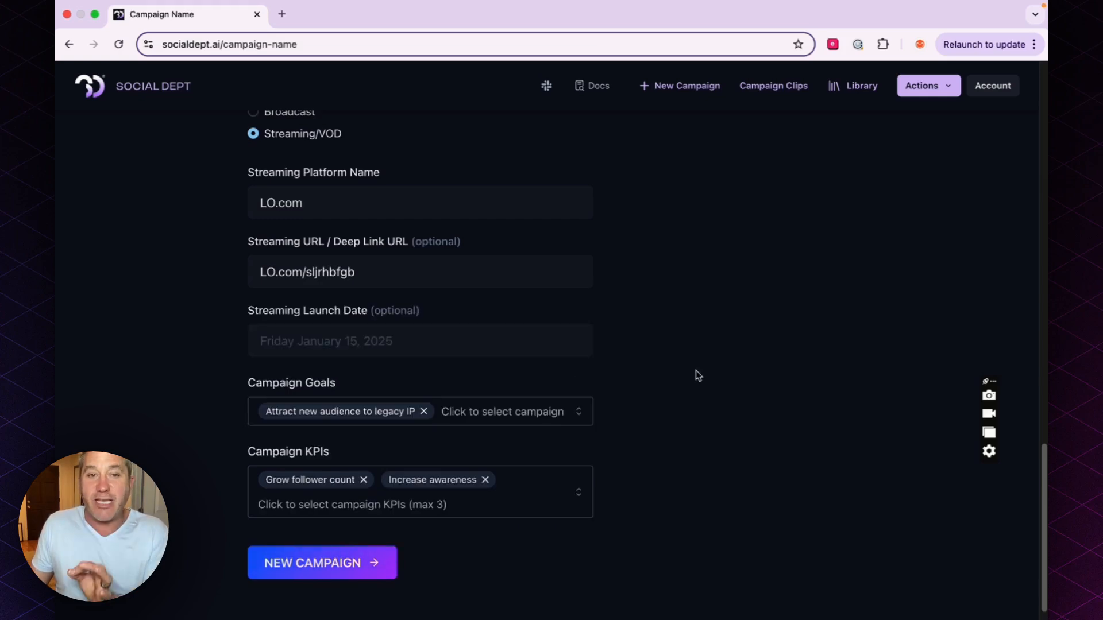
left_click(317, 564)
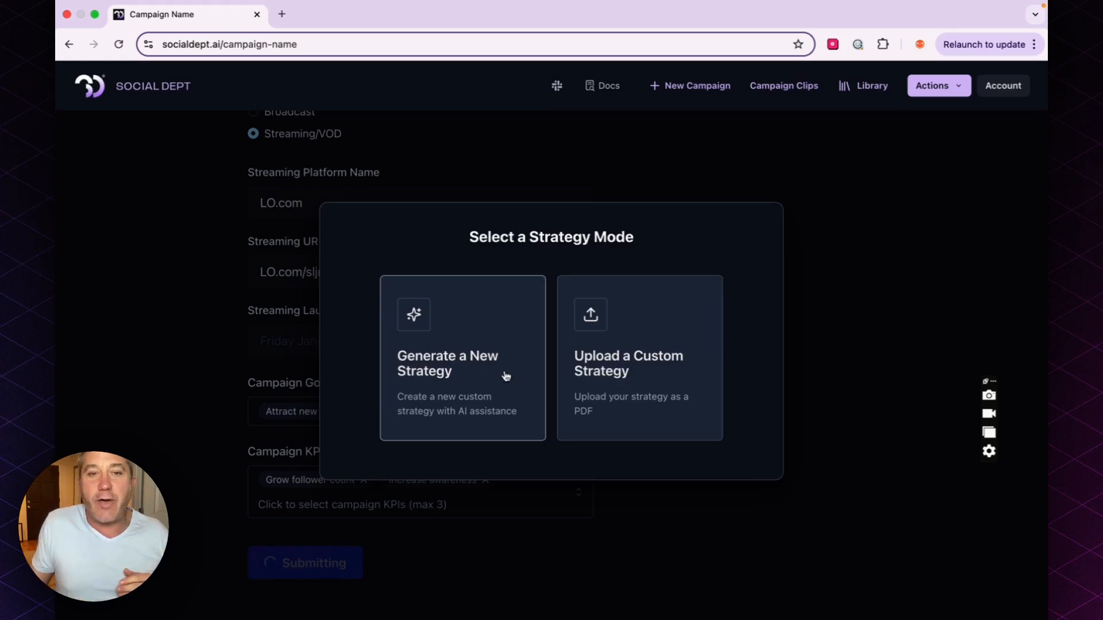
left_click(475, 370)
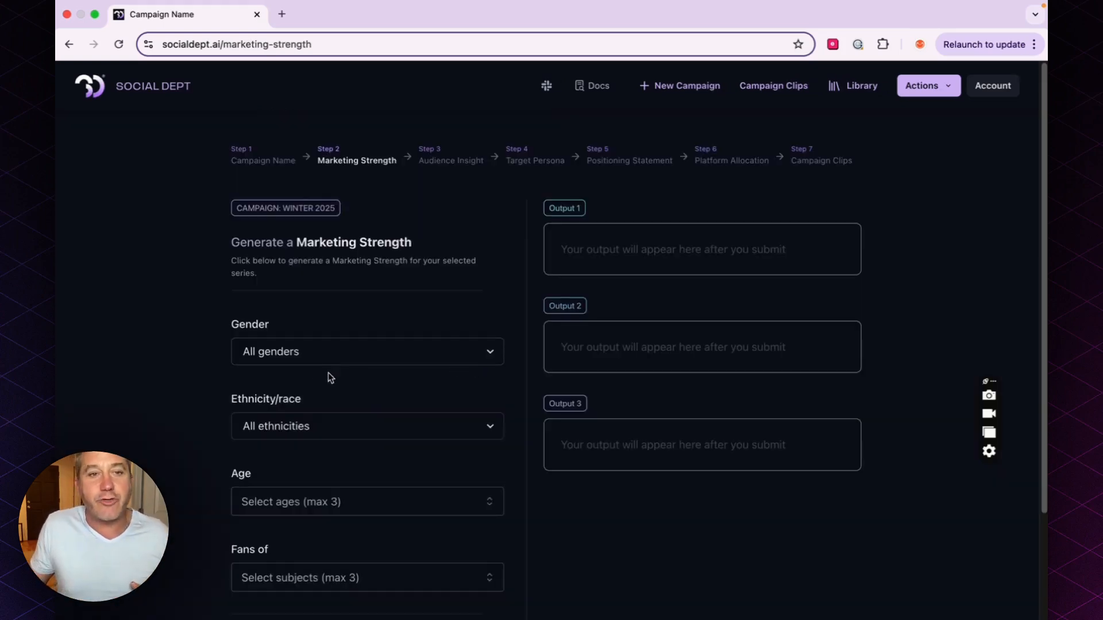
Define the marketing strength audience as women of all ethnicities, aged 18 to 24 and 25 to 34 years old.
scroll(329, 372, "down", 3)
left_click(316, 220)
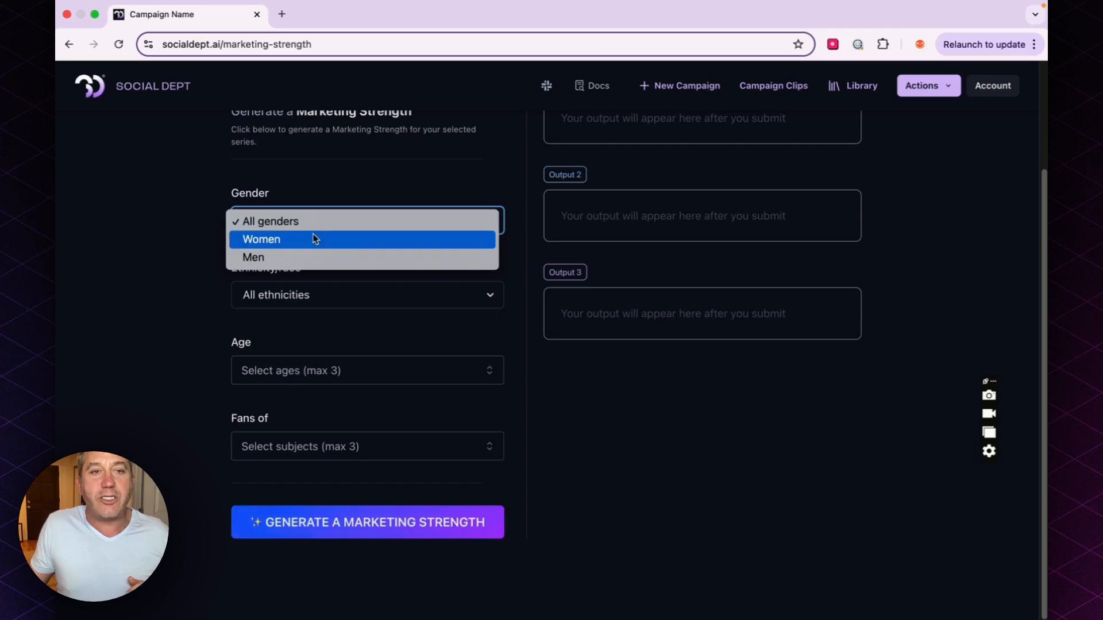
left_click(315, 238)
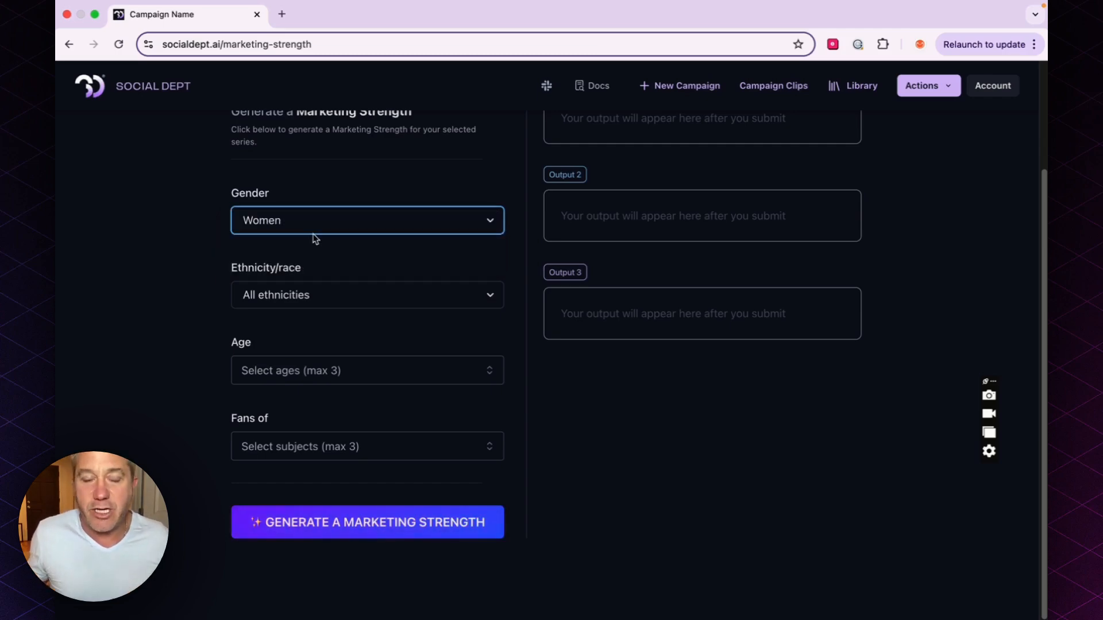
left_click(304, 296)
left_click(304, 296)
left_click(283, 370)
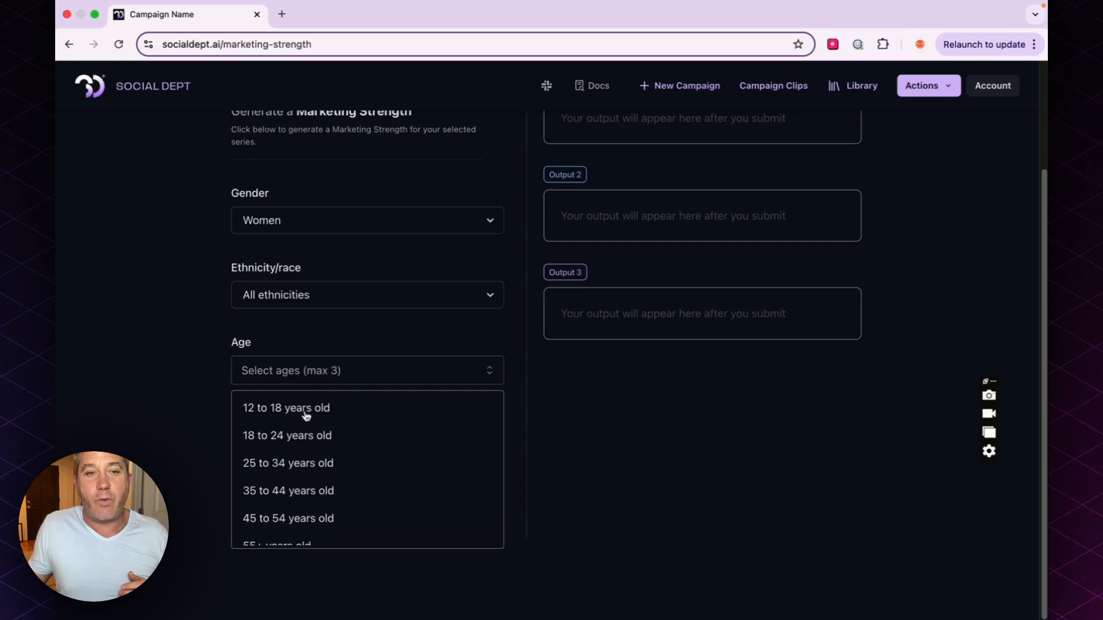
left_click(313, 436)
left_click(313, 463)
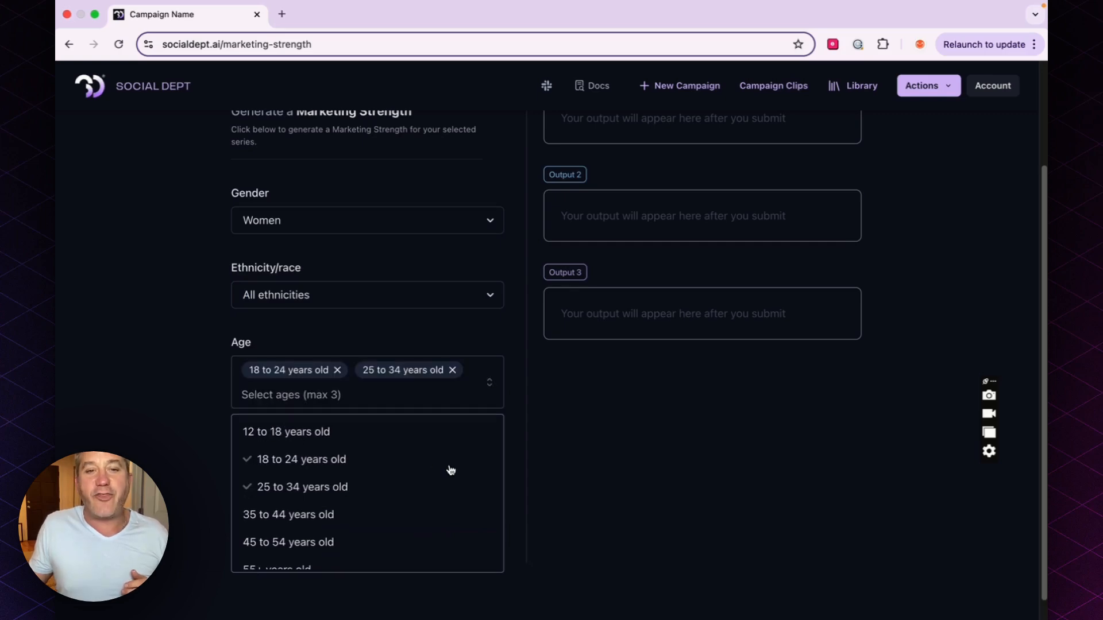
left_click(539, 451)
Set the audience to fans of Drama, Romance and News, and generate the marketing strengths.
scroll(539, 450, "down", 1)
left_click(382, 452)
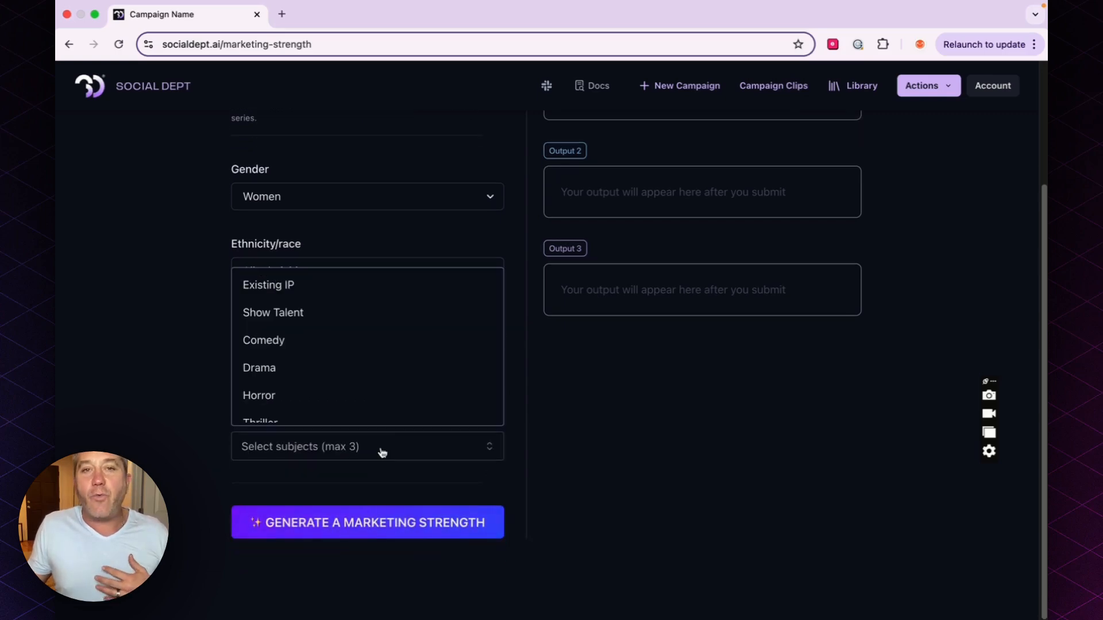
left_click(328, 370)
scroll(381, 378, "down", 4)
left_click(285, 358)
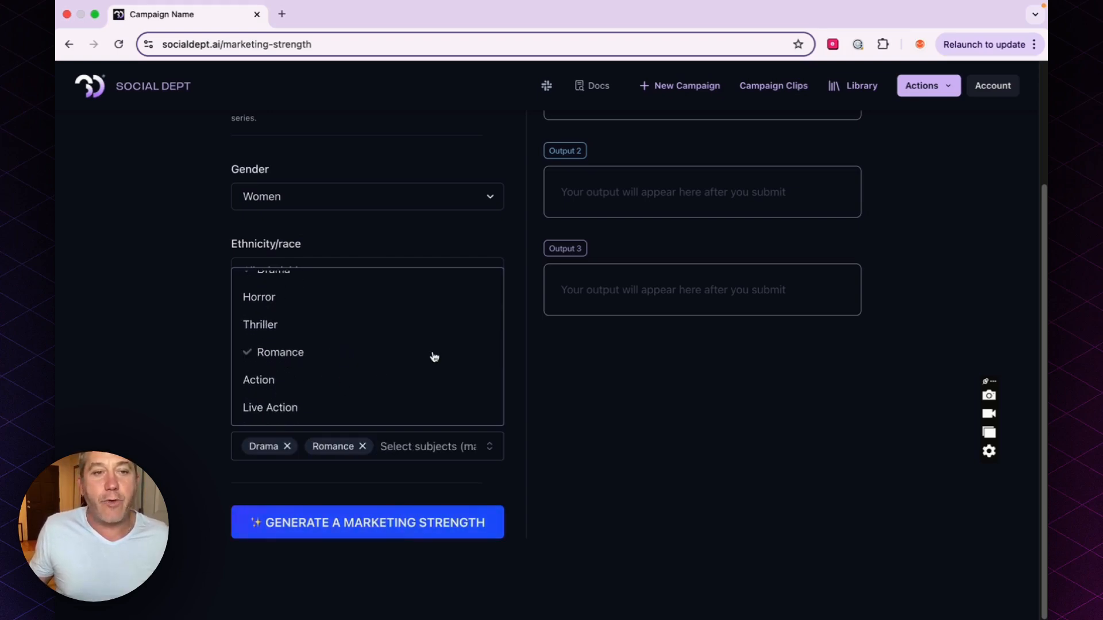
scroll(402, 356, "down", 1)
scroll(347, 355, "down", 3)
left_click(275, 421)
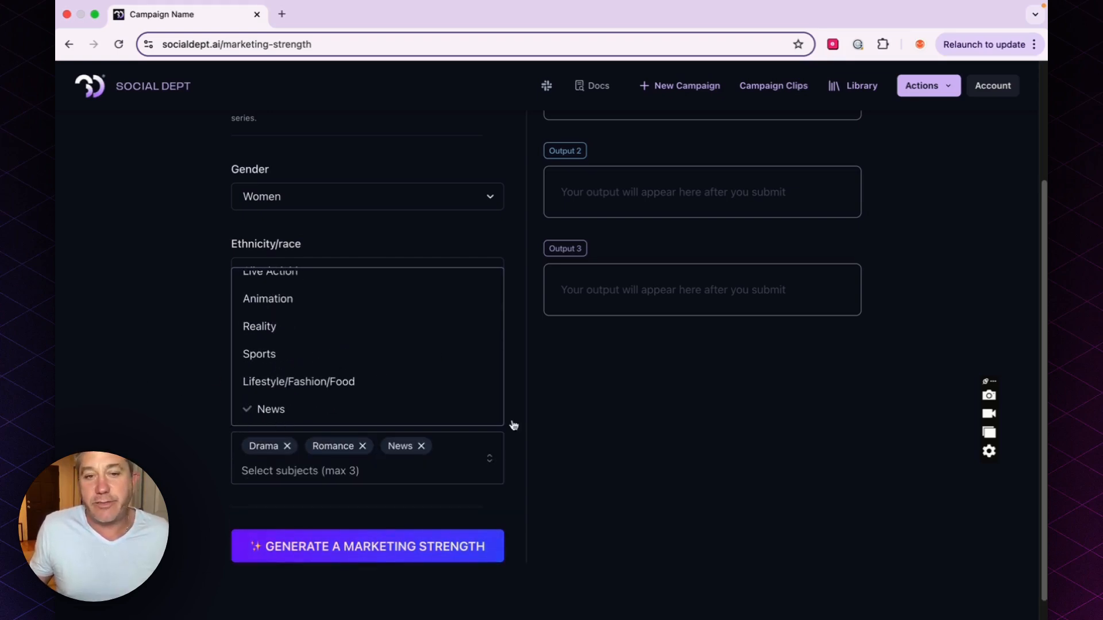
left_click(661, 431)
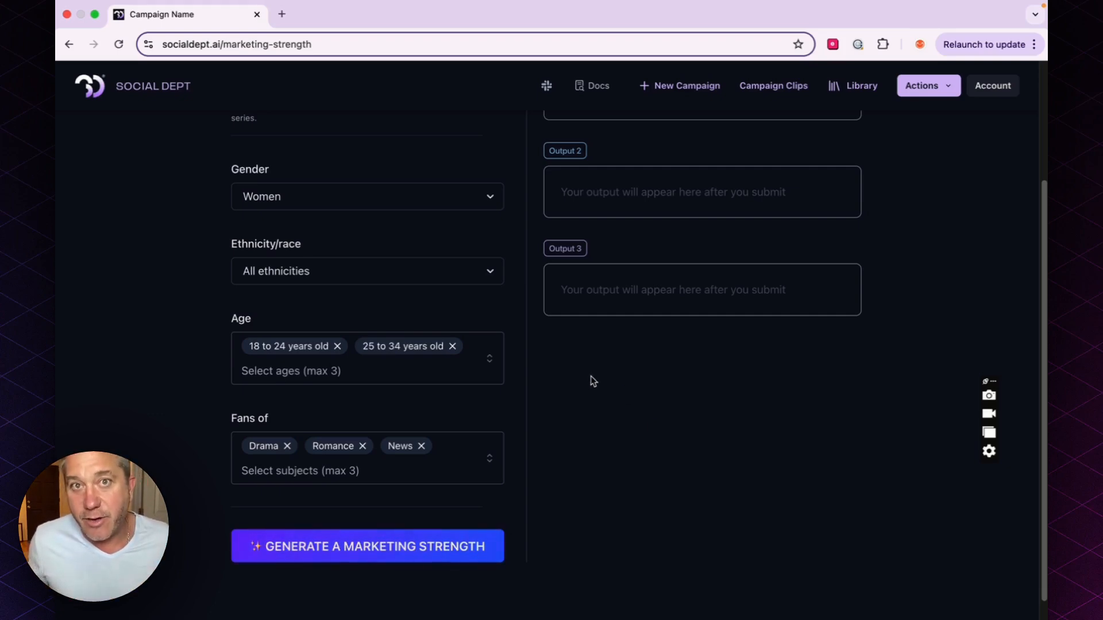
left_click(374, 547)
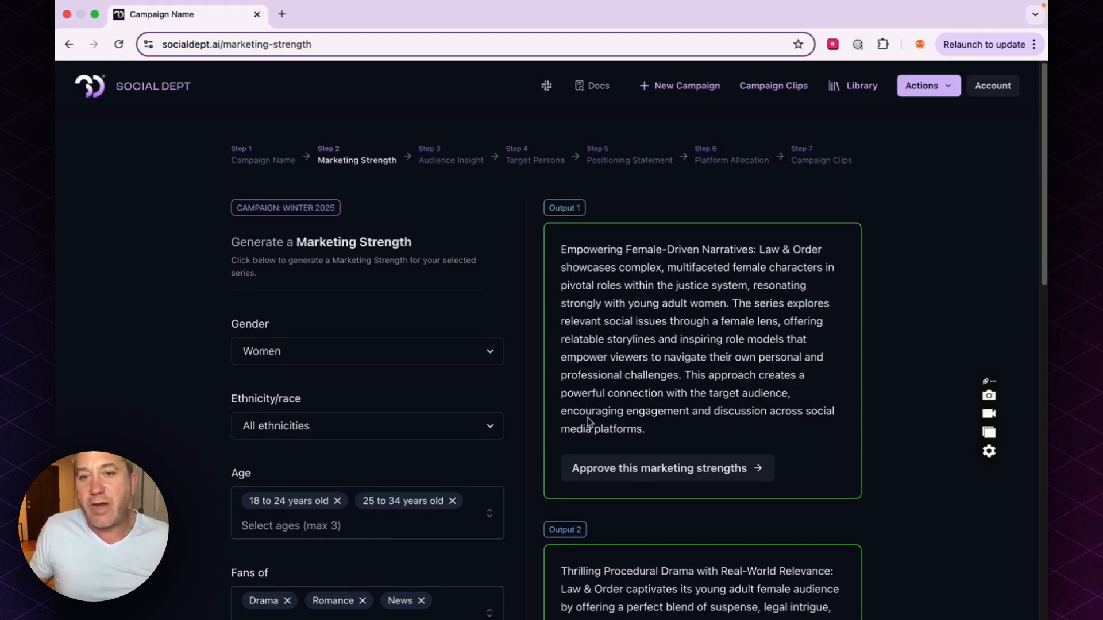
Review the three marketing strength outputs and approve the third, "Dynamic Character Development and Moral Complexity".
scroll(588, 423, "down", 4)
scroll(505, 454, "down", 1)
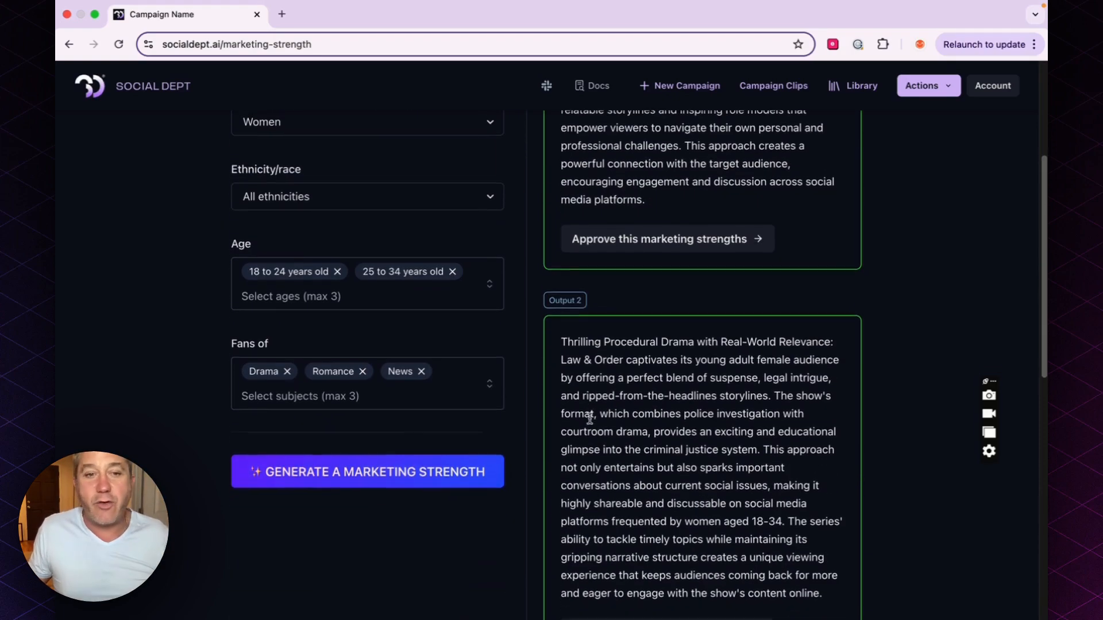
scroll(625, 467, "down", 4)
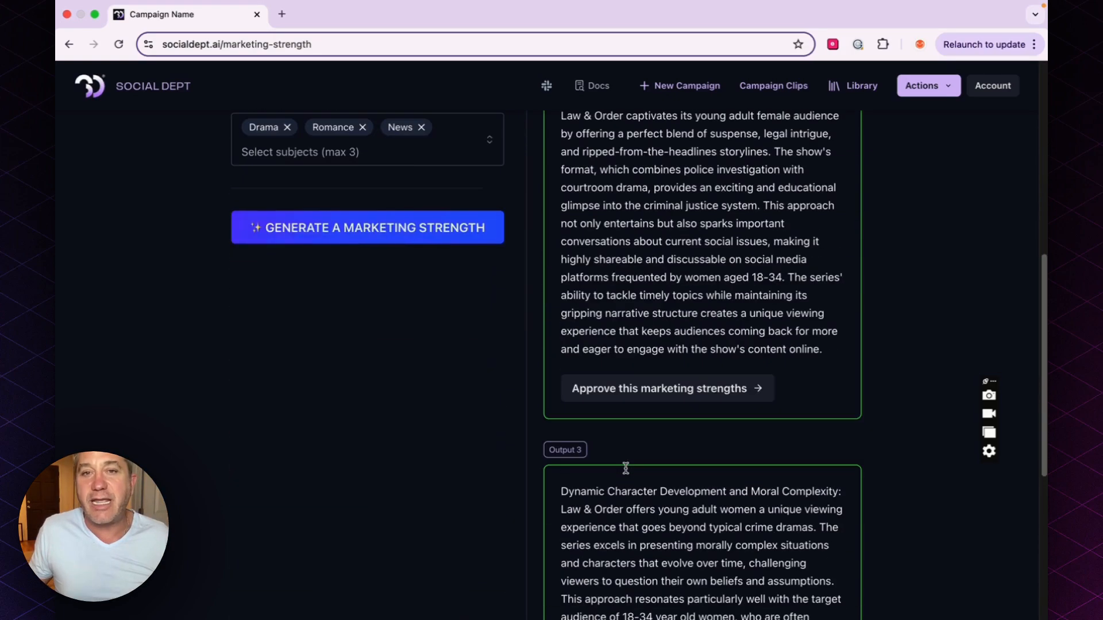
scroll(626, 471, "up", 2)
scroll(627, 472, "down", 8)
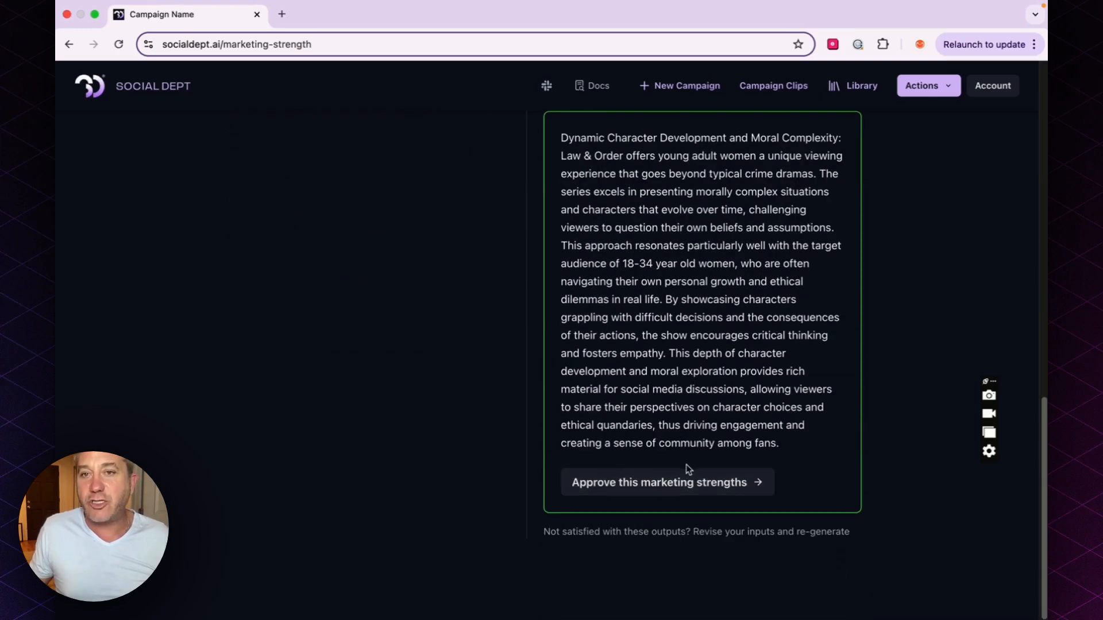
left_click(677, 482)
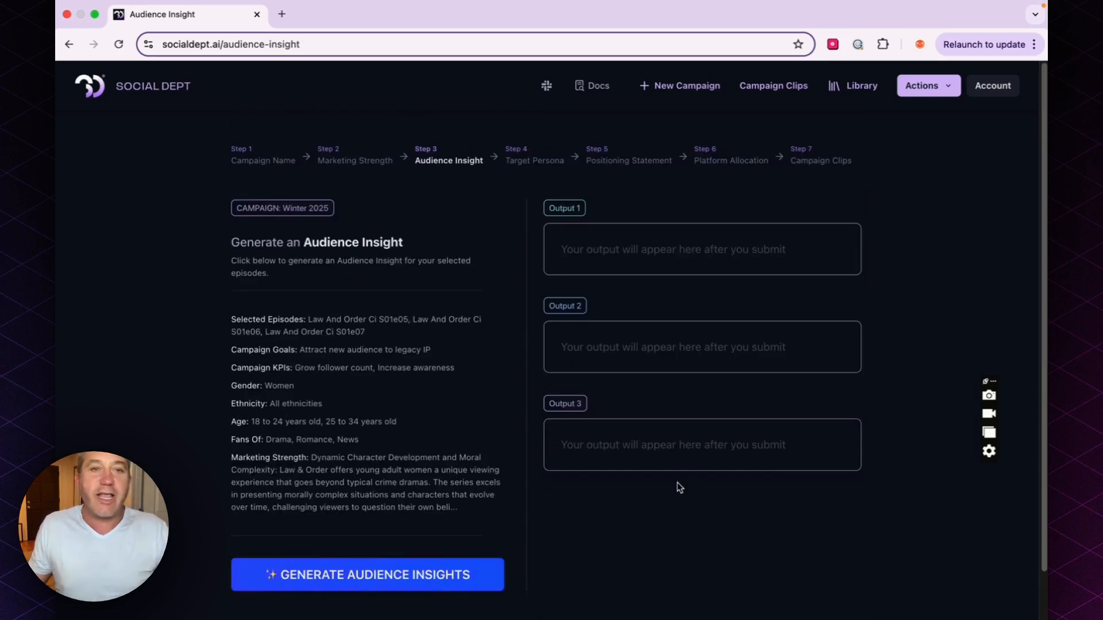
Review the campaign summary and generate audience insights for the selected Law And Order episodes.
scroll(442, 432, "down", 1)
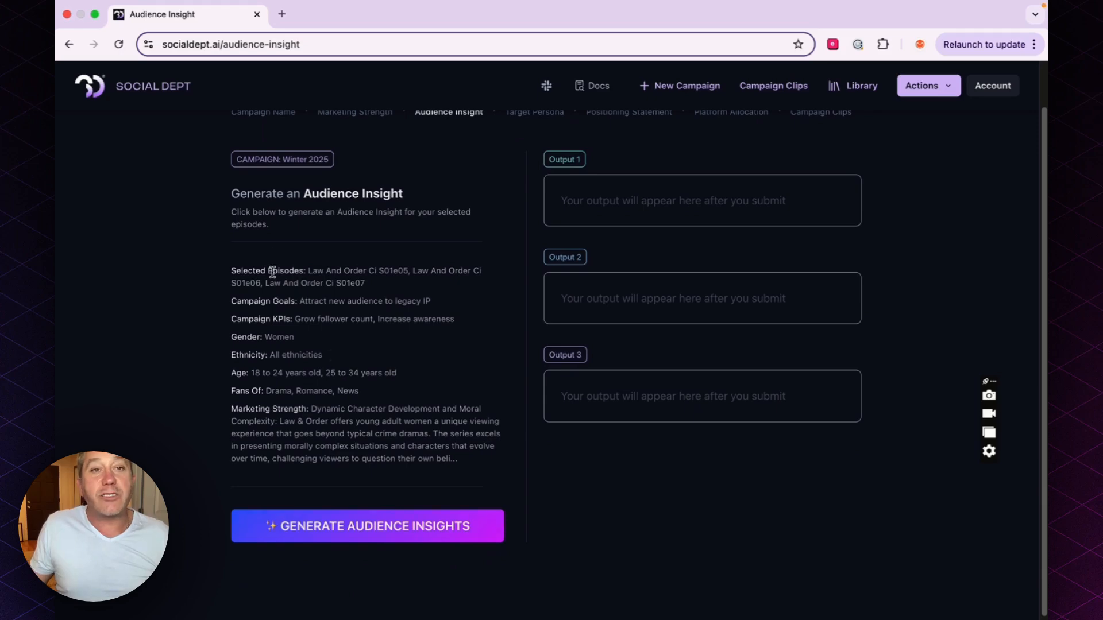
left_click_drag(231, 193, 500, 465)
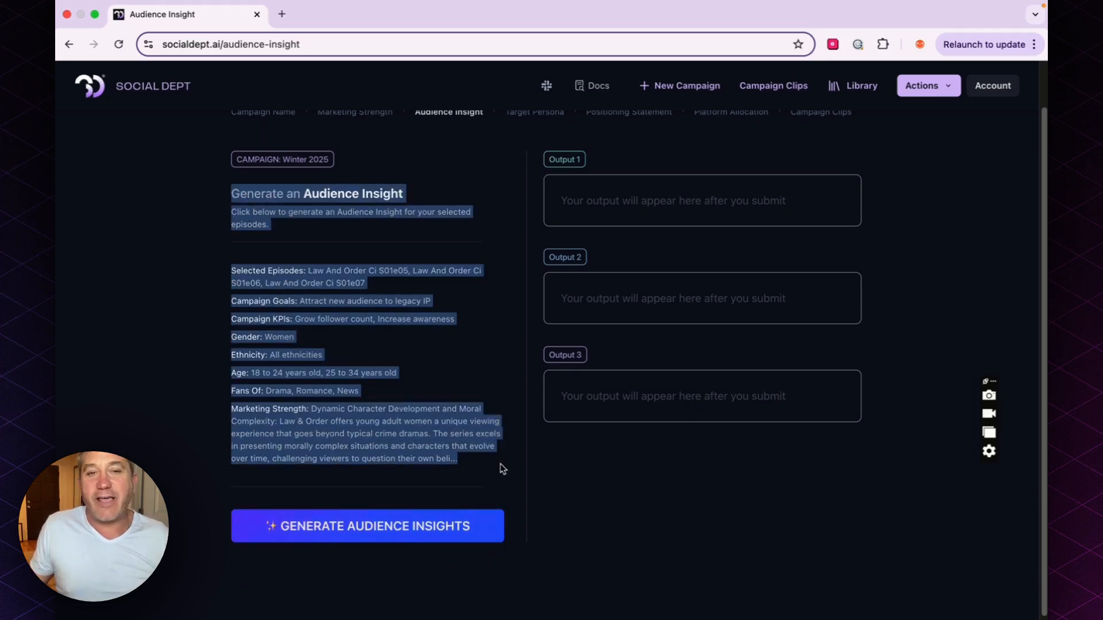
left_click(382, 438)
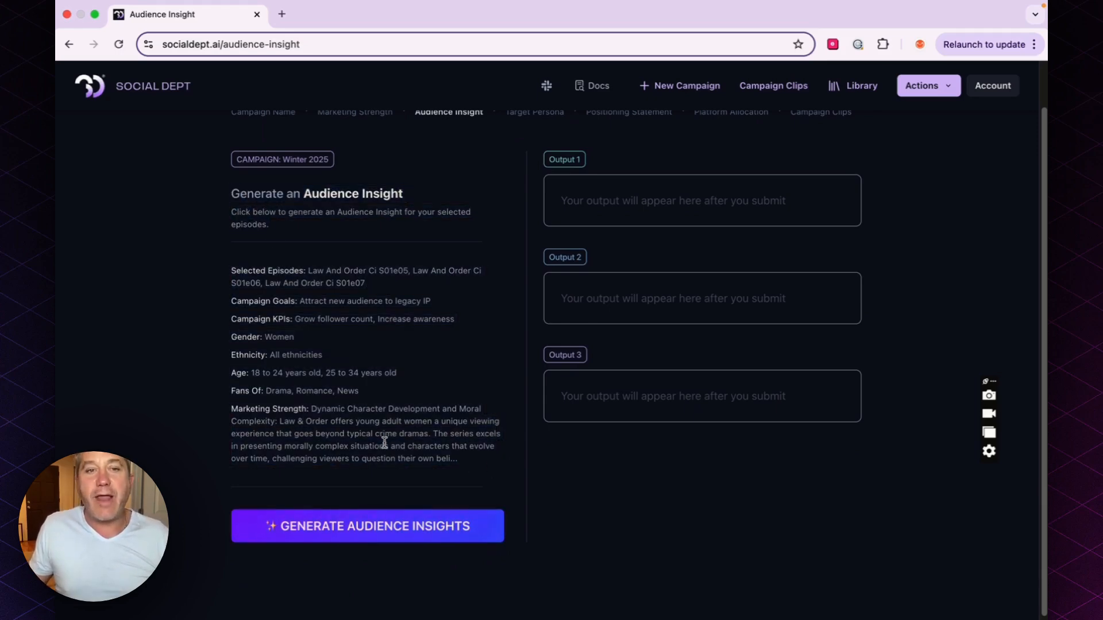
left_click(372, 533)
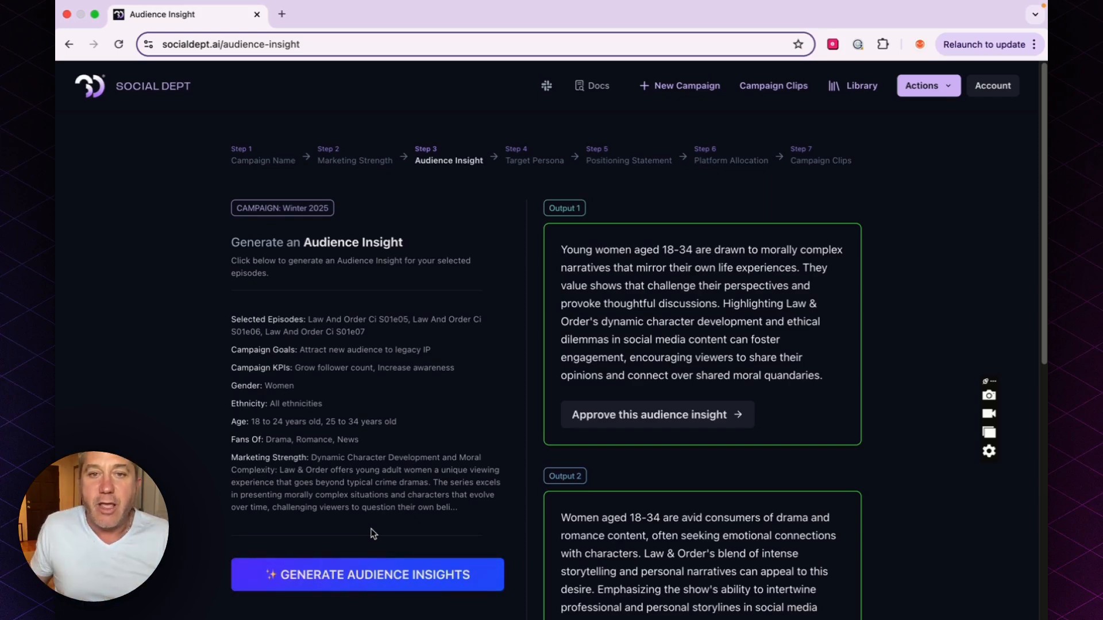
Read through the audience insight outputs and approve the second, about women 18-34 who consume drama and romance content.
left_click_drag(562, 250, 822, 380)
scroll(674, 282, "down", 5)
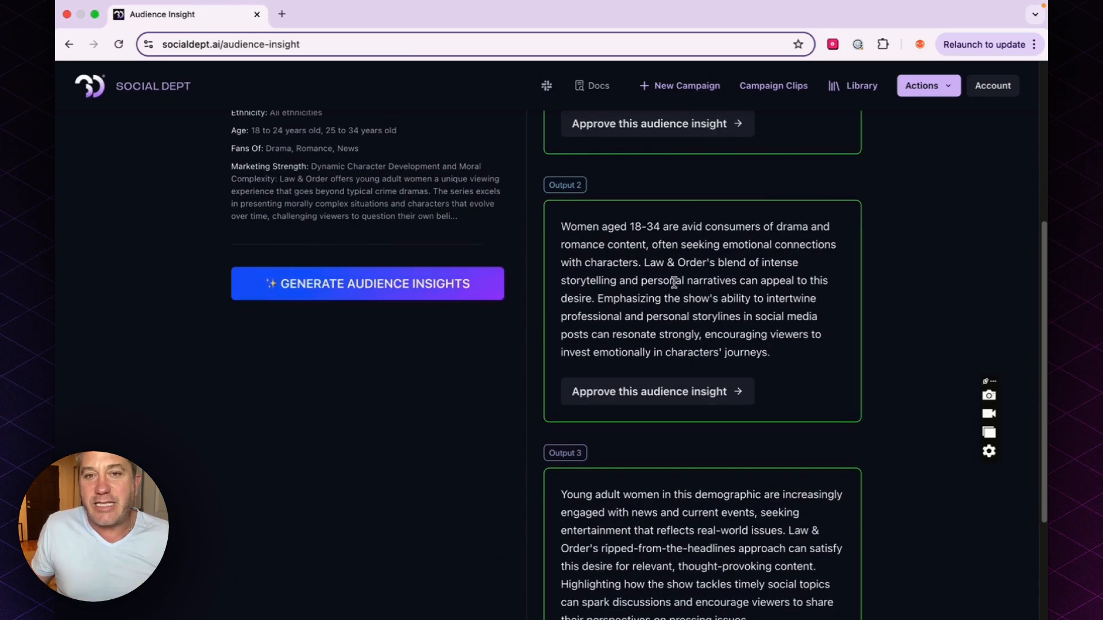
scroll(667, 322, "down", 2)
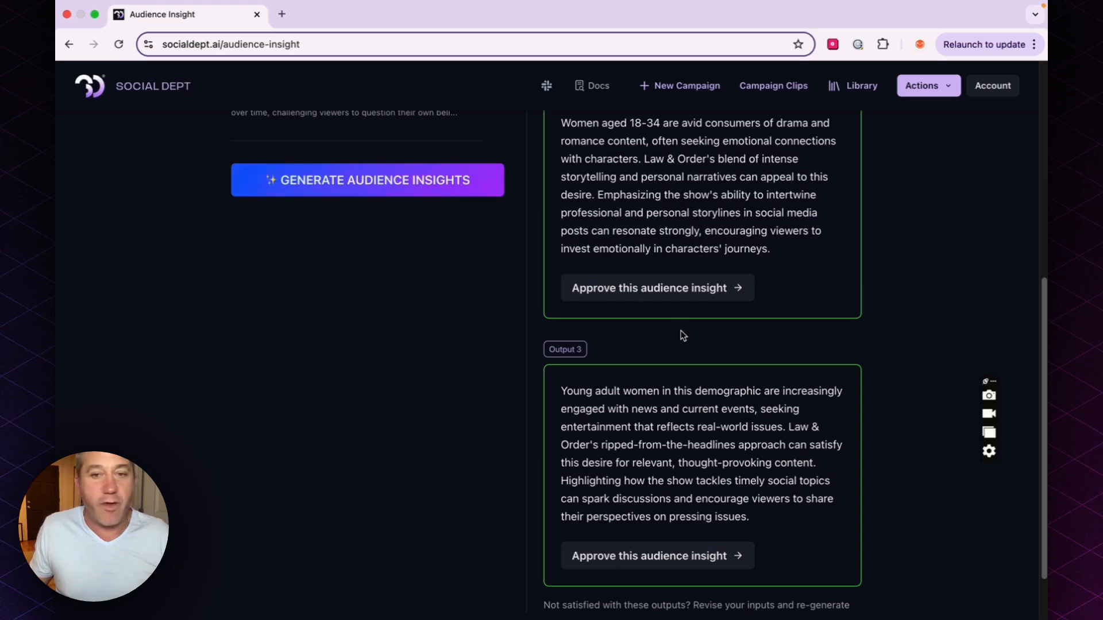
left_click(656, 294)
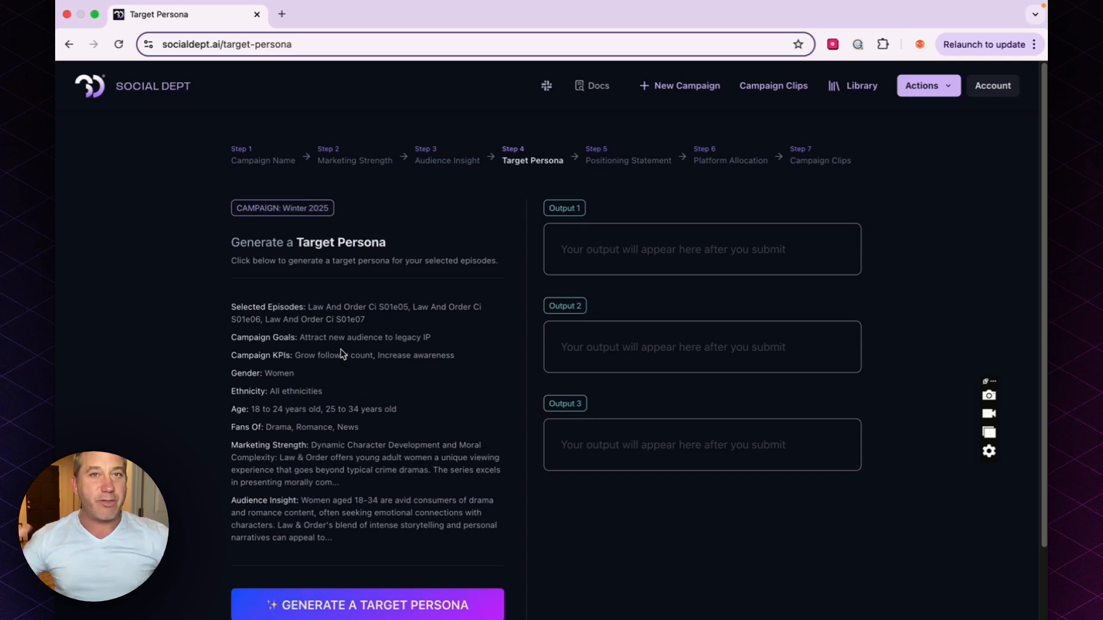
Generate target personas for the campaign and approve "The Emotionally Invested Realist".
left_click(382, 608)
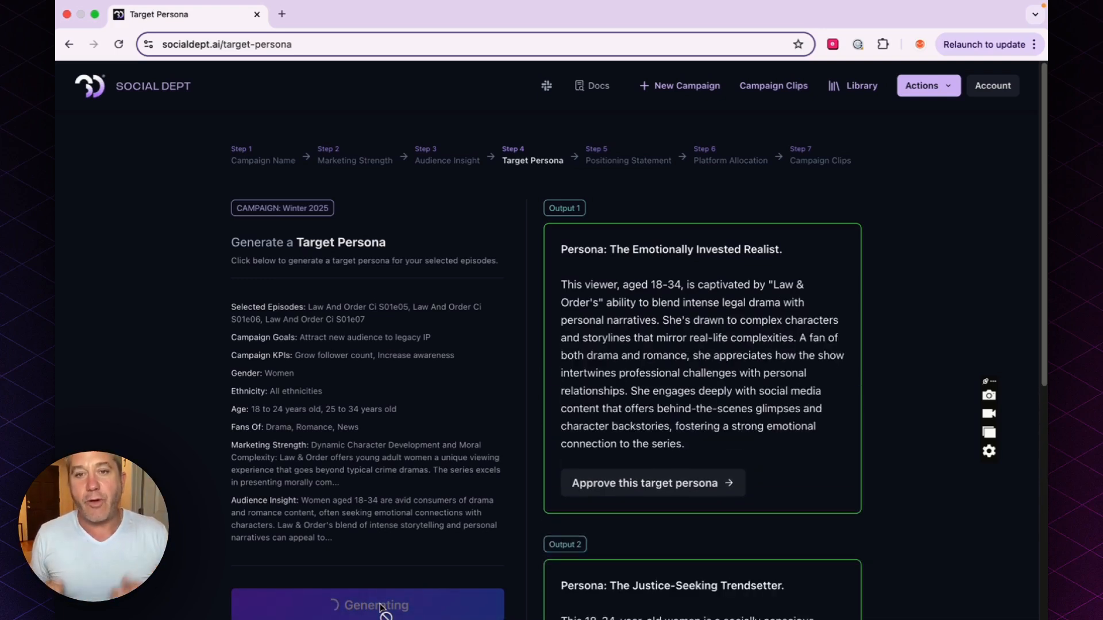
scroll(574, 319, "down", 5)
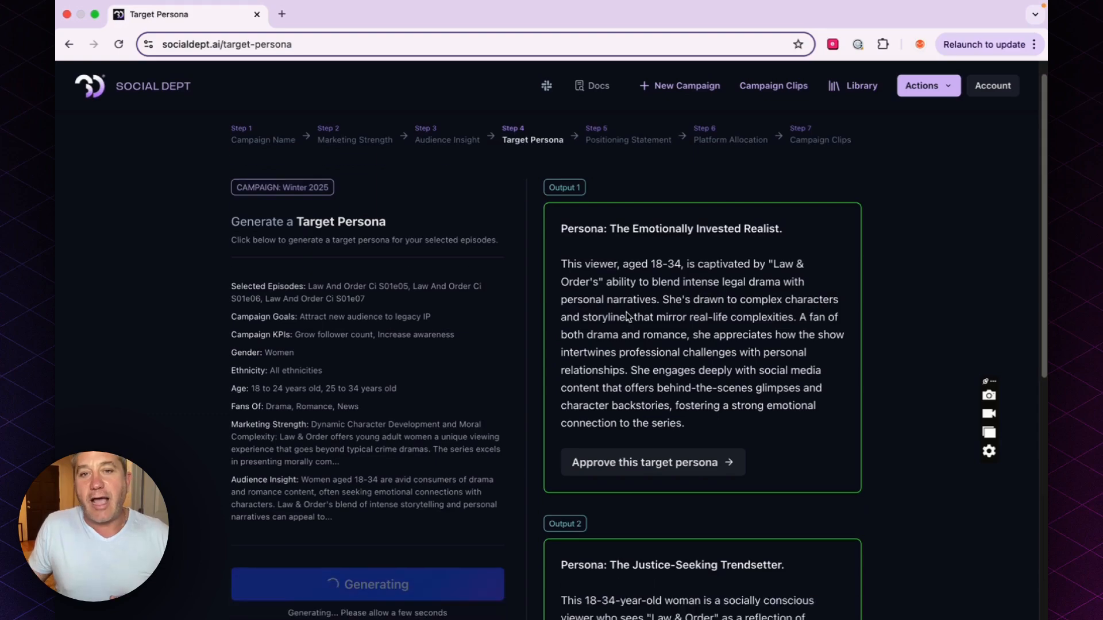
scroll(626, 316, "down", 4)
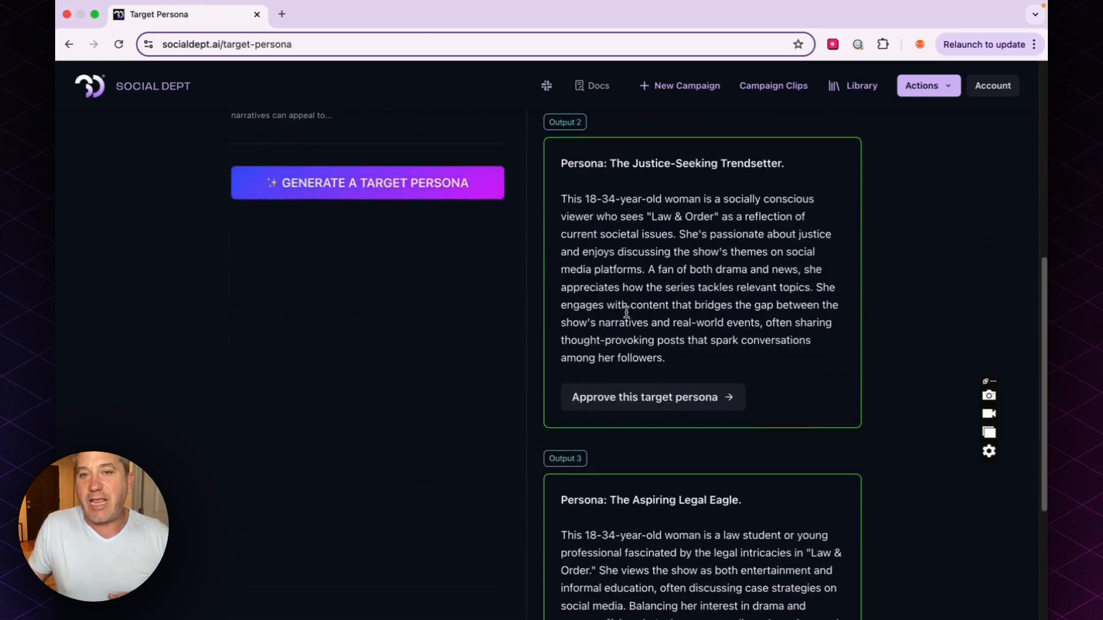
scroll(626, 316, "up", 8)
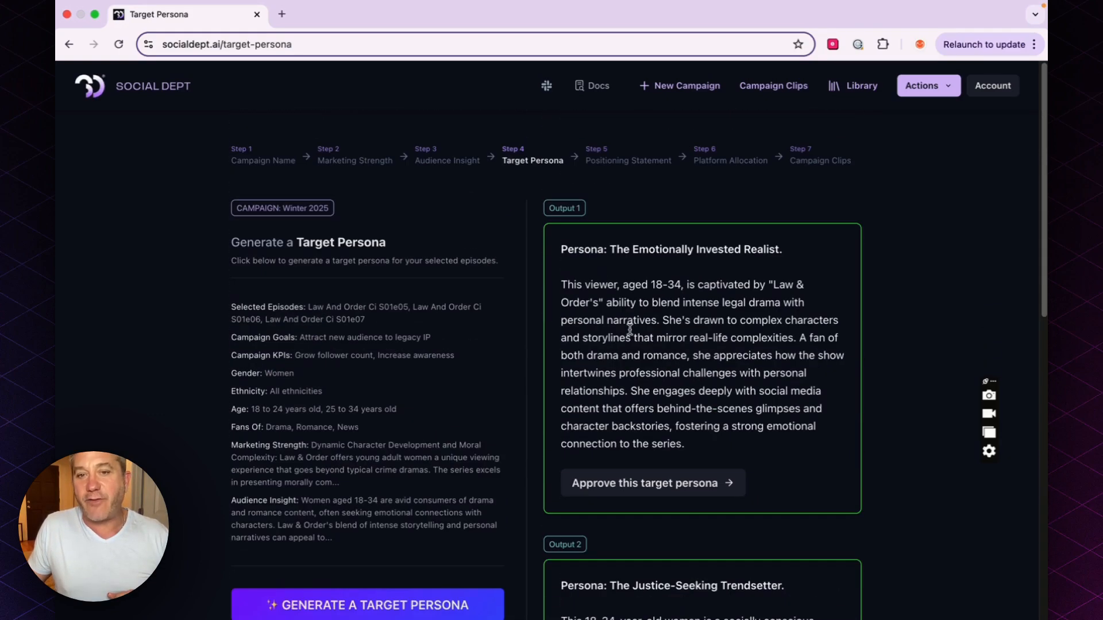
left_click(652, 483)
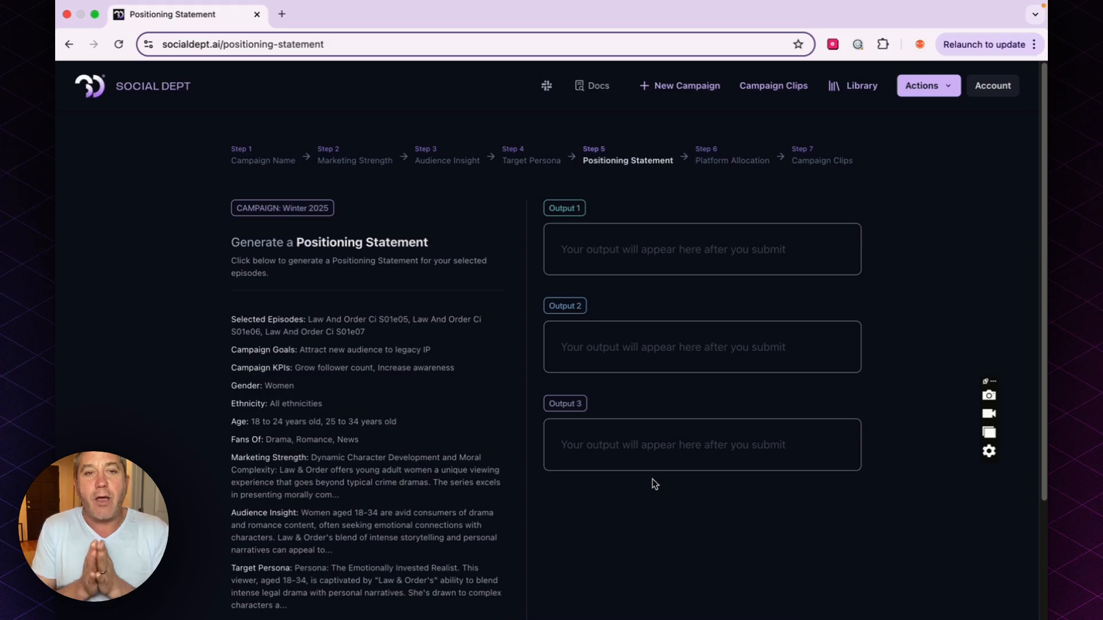
Generate positioning statements for the campaign and approve the one titled "Unlock the Law with a Legacy".
scroll(468, 440, "down", 5)
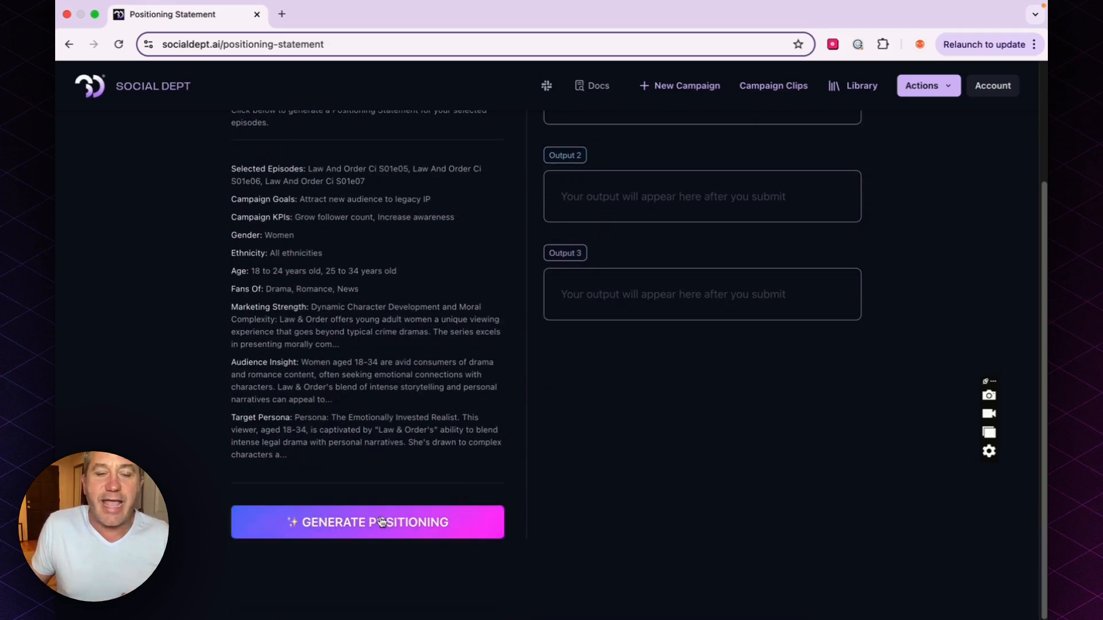
left_click(381, 522)
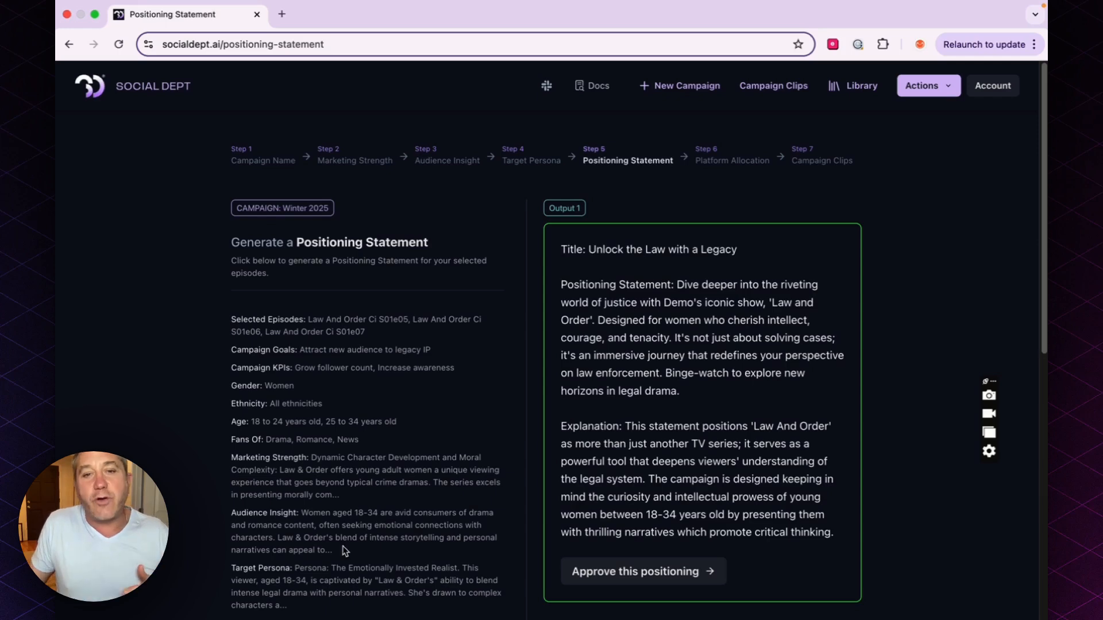
left_click_drag(561, 248, 840, 539)
left_click(802, 525)
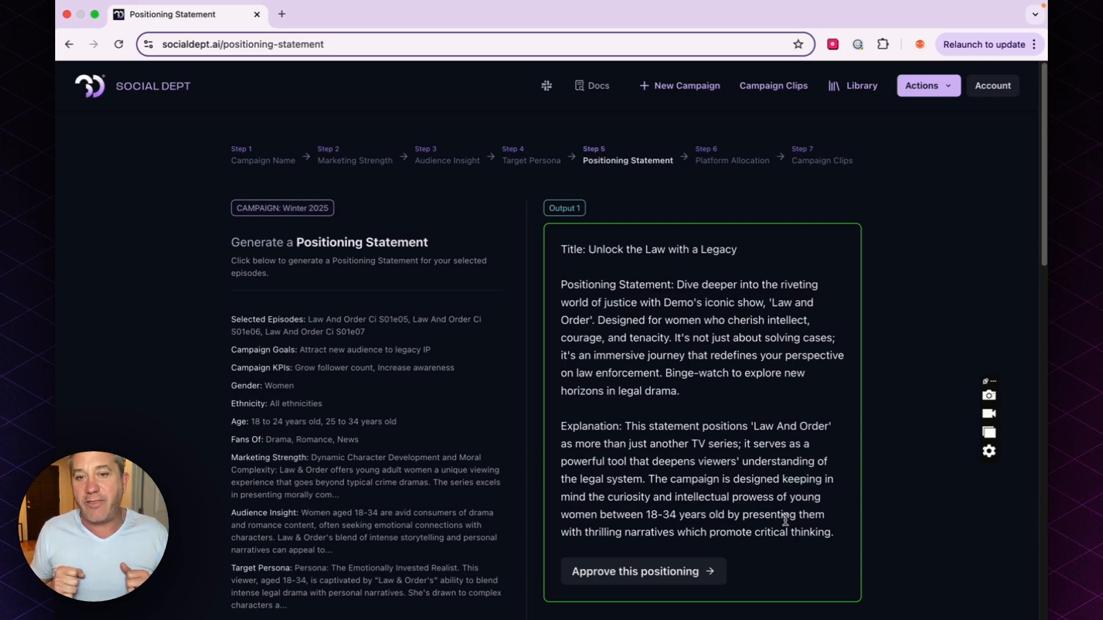
left_click(643, 572)
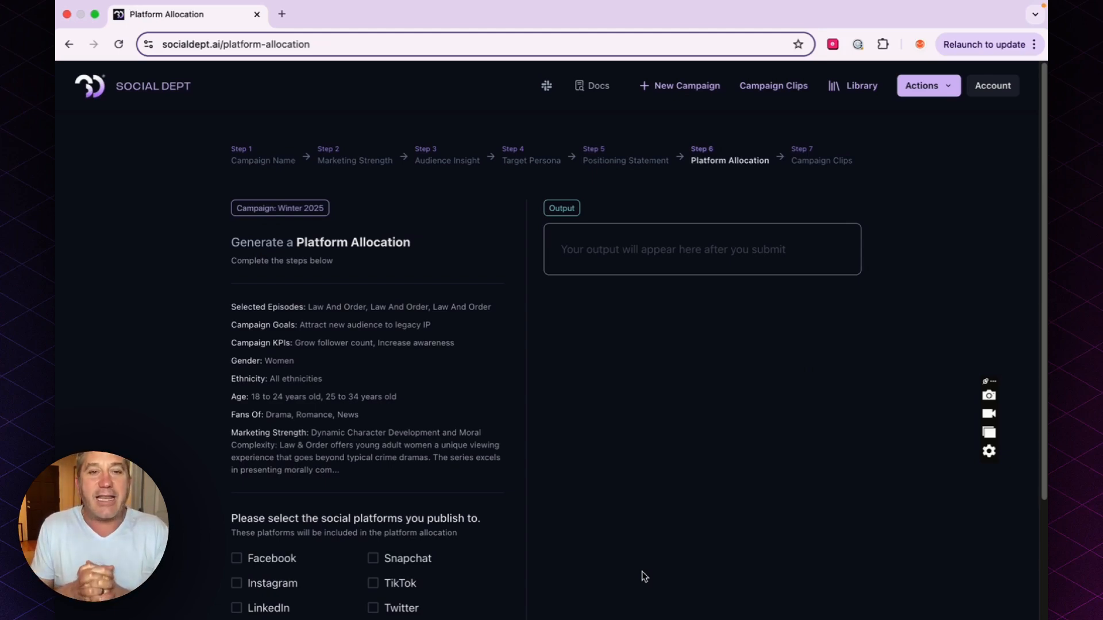
Generate a platform allocation for Facebook, Instagram, Snapchat, TikTok, Twitter and YouTube.
scroll(644, 577, "down", 3)
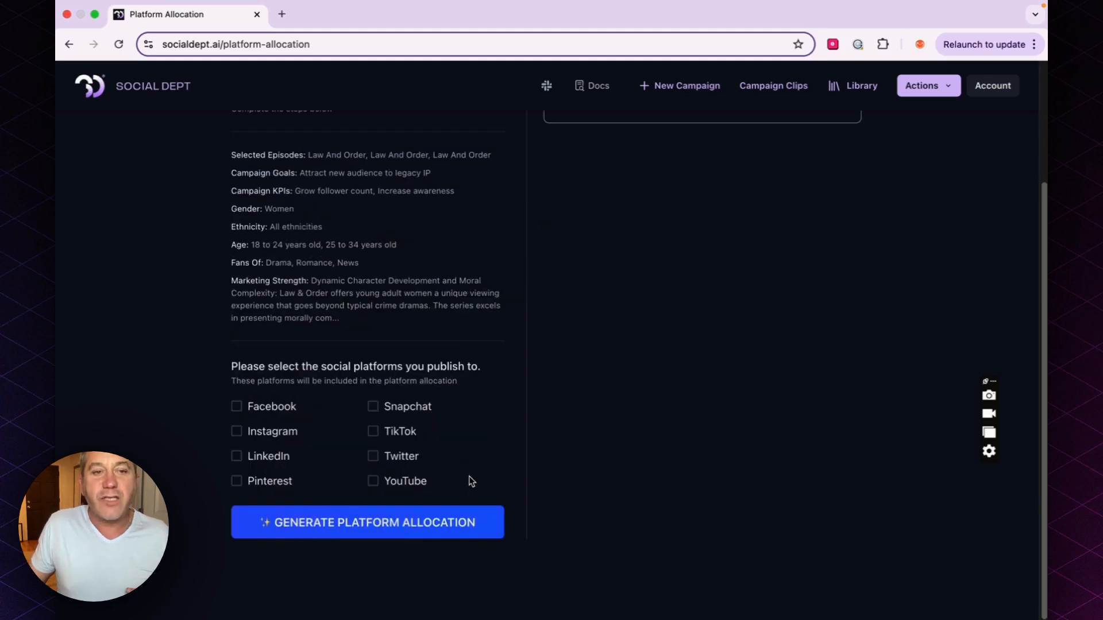
left_click(267, 408)
left_click(264, 432)
left_click(392, 408)
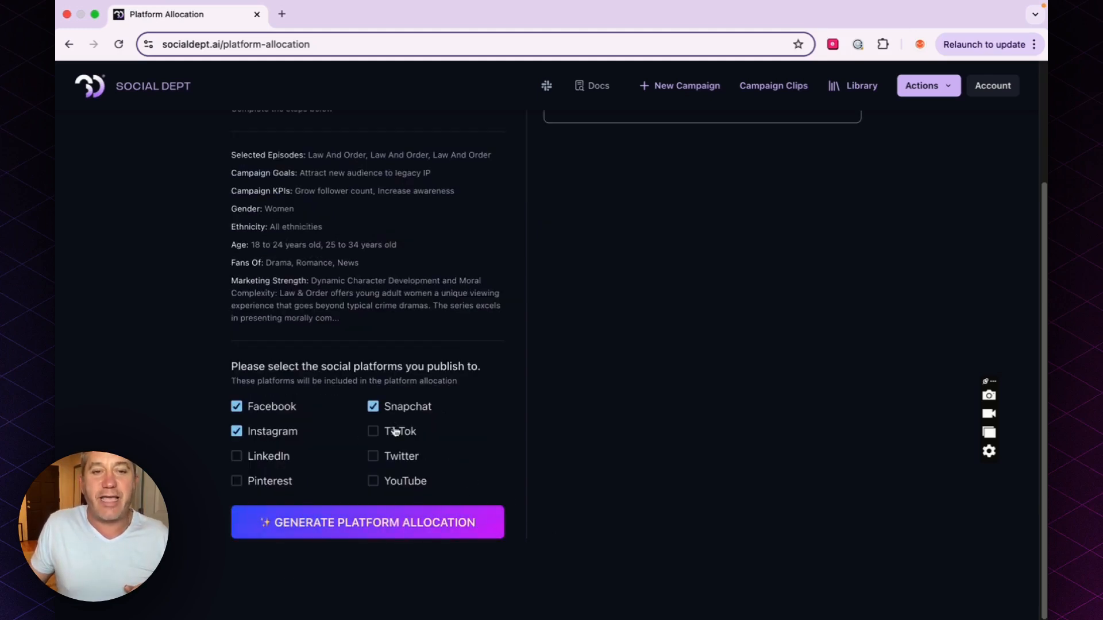
left_click(397, 432)
left_click(404, 457)
left_click(407, 482)
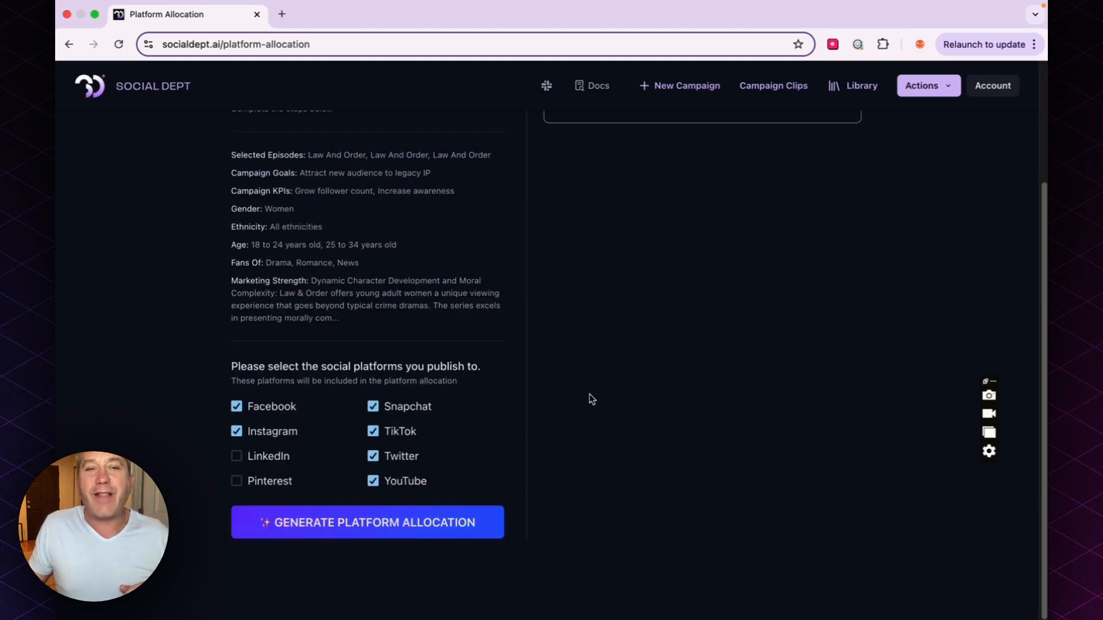
scroll(591, 398, "up", 3)
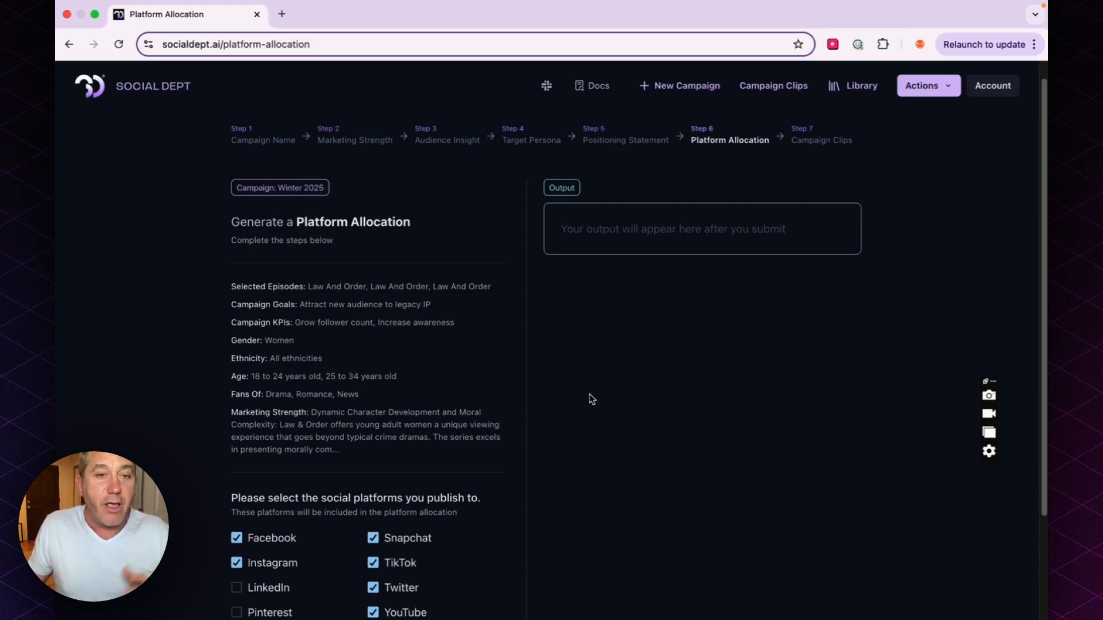
scroll(591, 399, "down", 3)
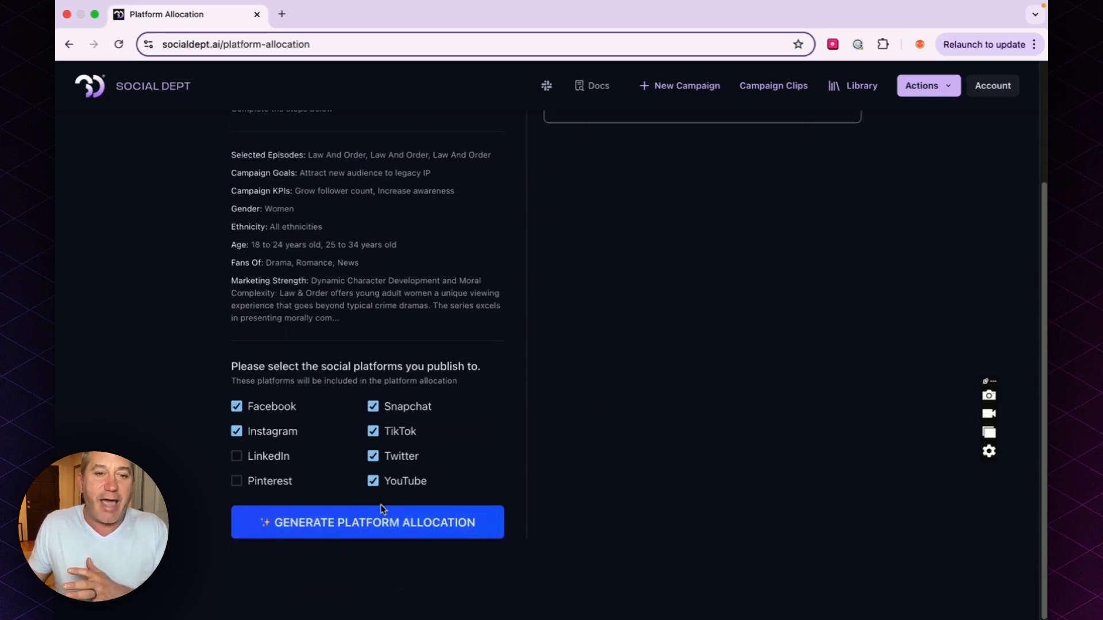
left_click(367, 520)
scroll(596, 450, "up", 3)
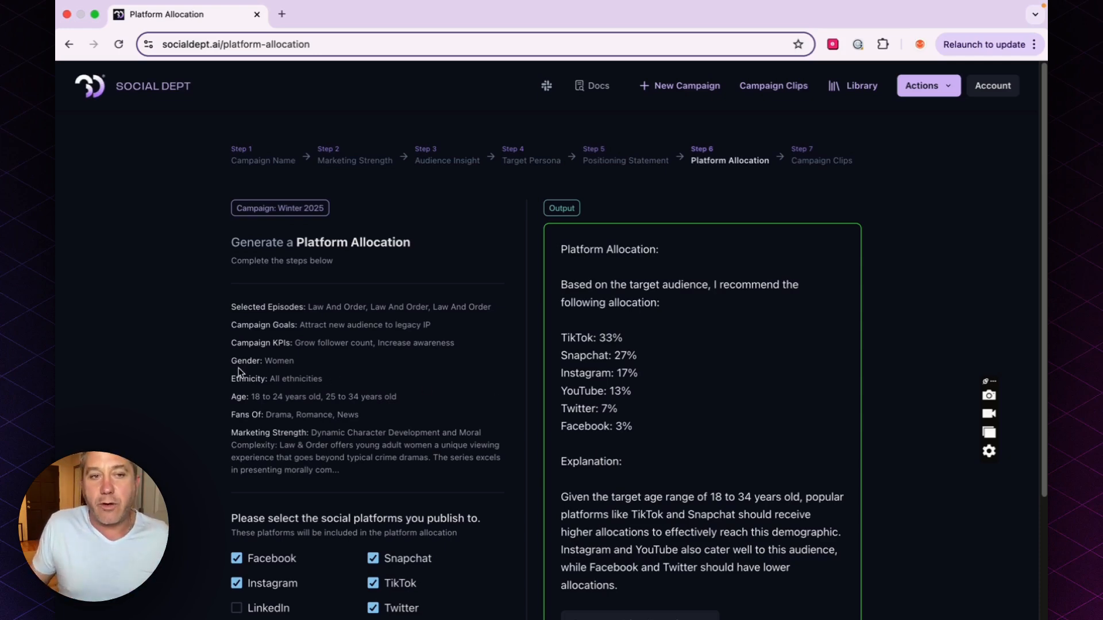
Compare the target demographics with the recommended platform percentages and approve the allocation.
left_click_drag(231, 362, 411, 408)
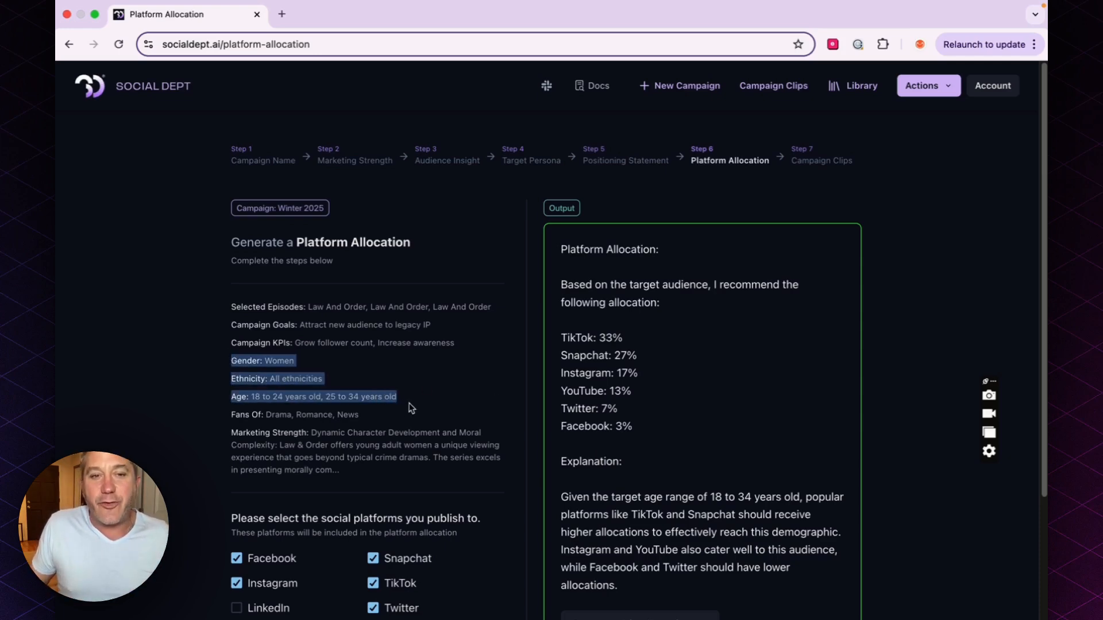
left_click_drag(561, 337, 642, 380)
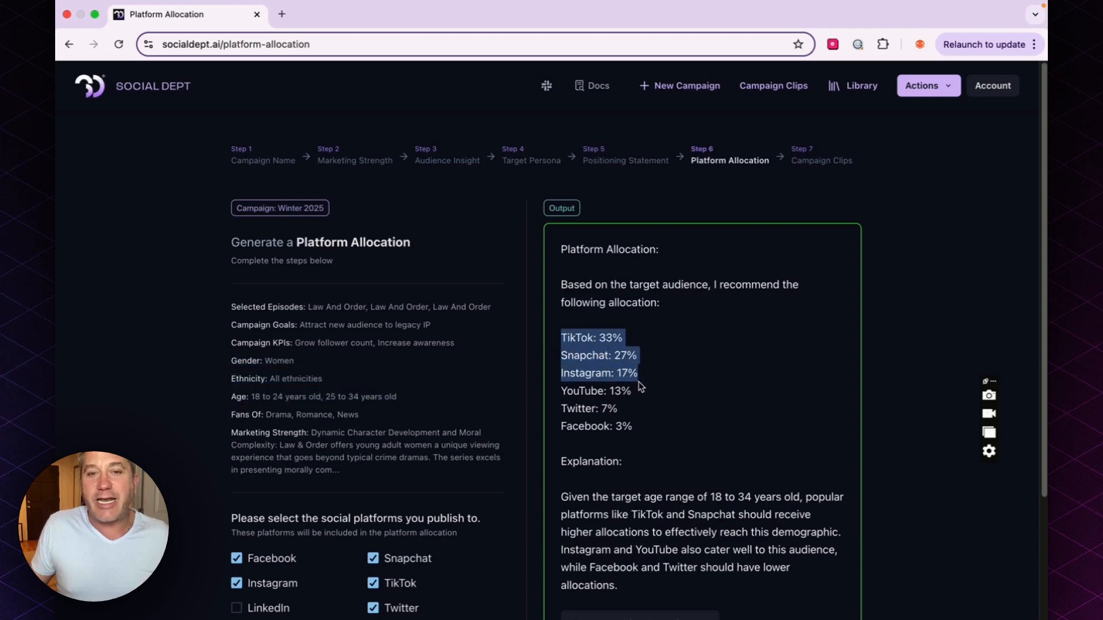
left_click(563, 391)
left_click_drag(563, 391, 633, 428)
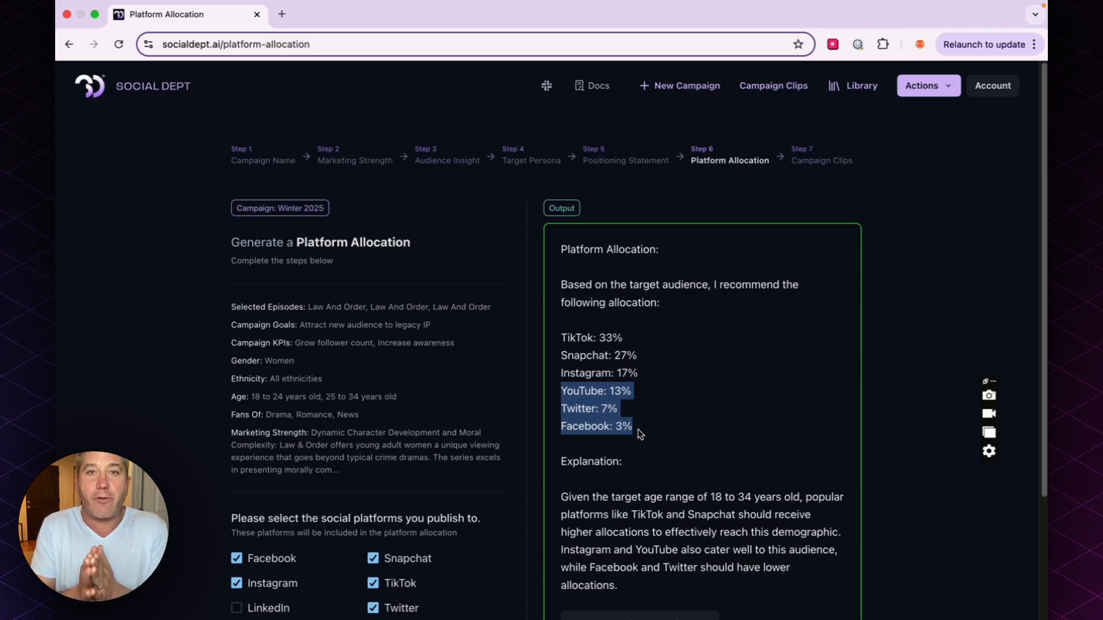
scroll(637, 429, "down", 3)
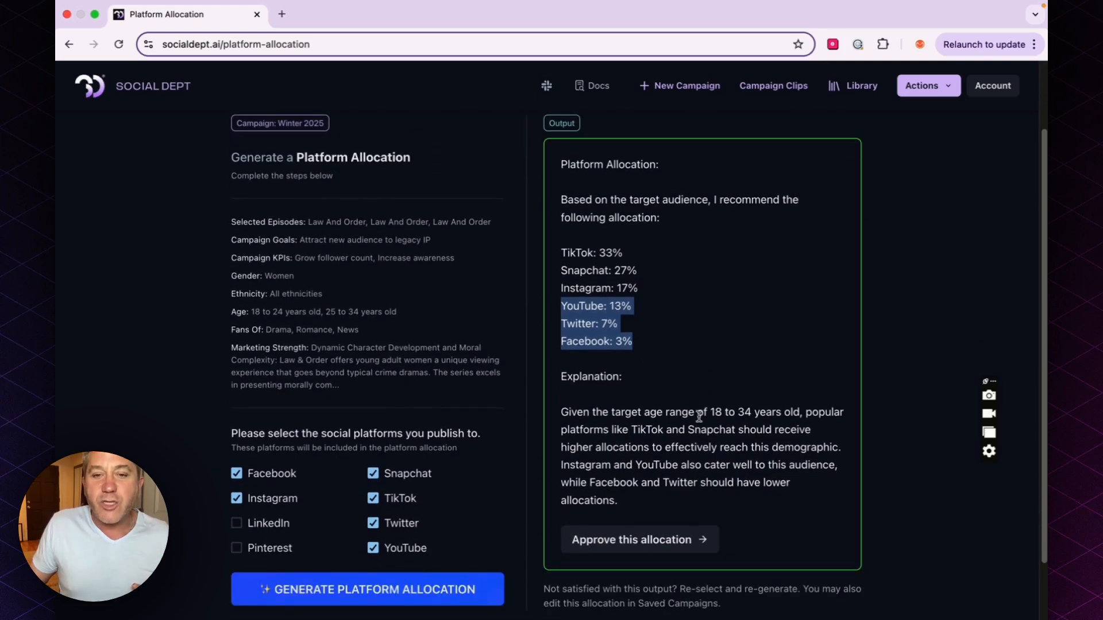
left_click(645, 538)
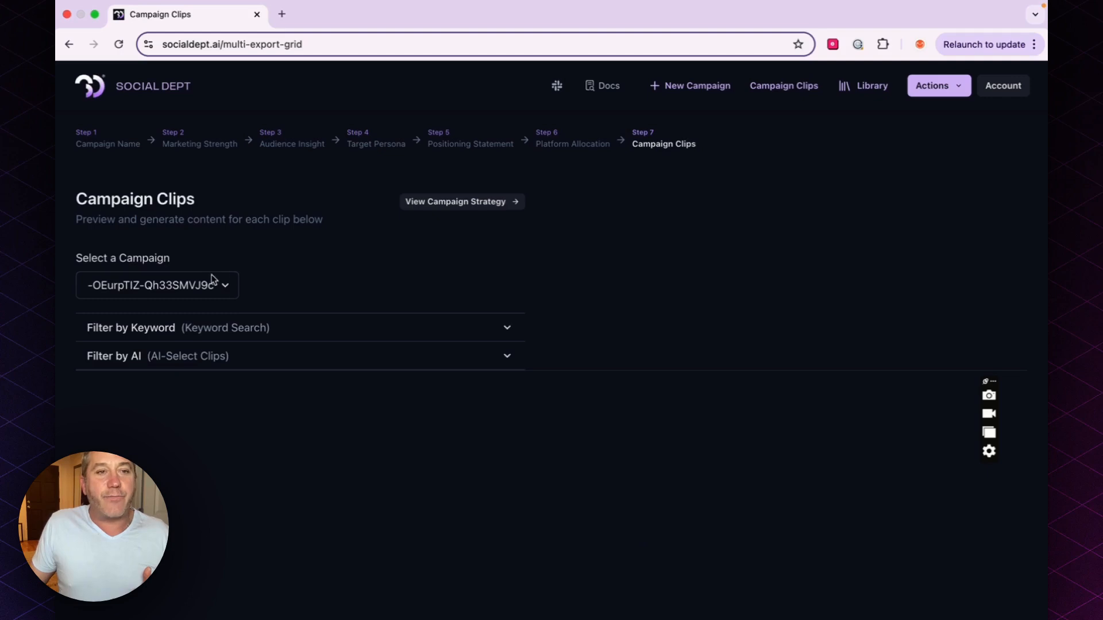
Load the clips of the Winter 2025 campaign and look over the clip list.
left_click(211, 282)
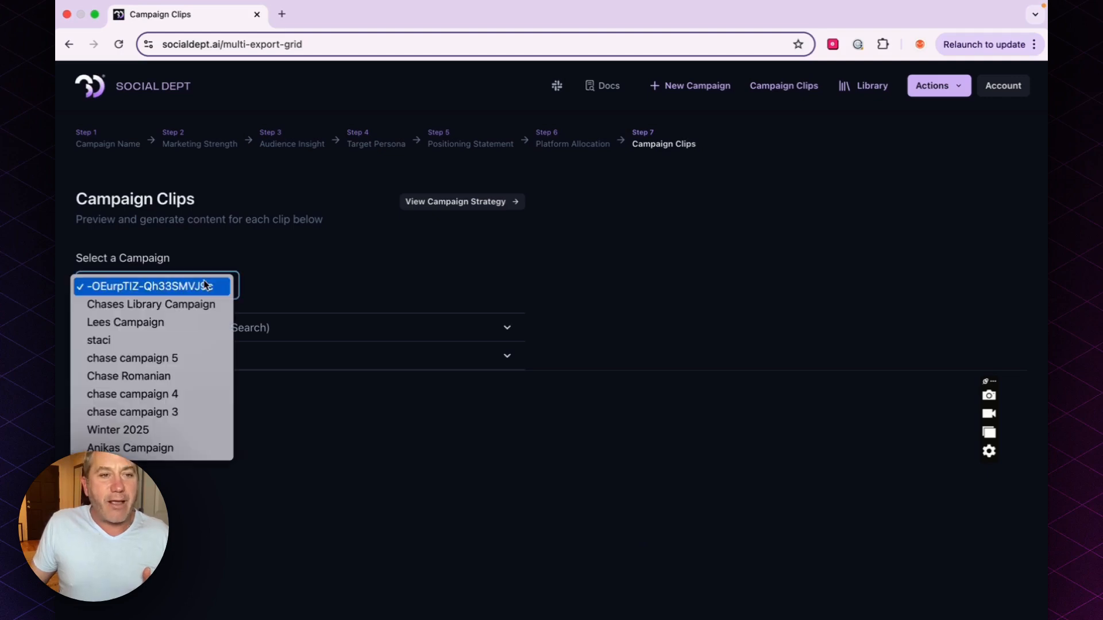
left_click(192, 430)
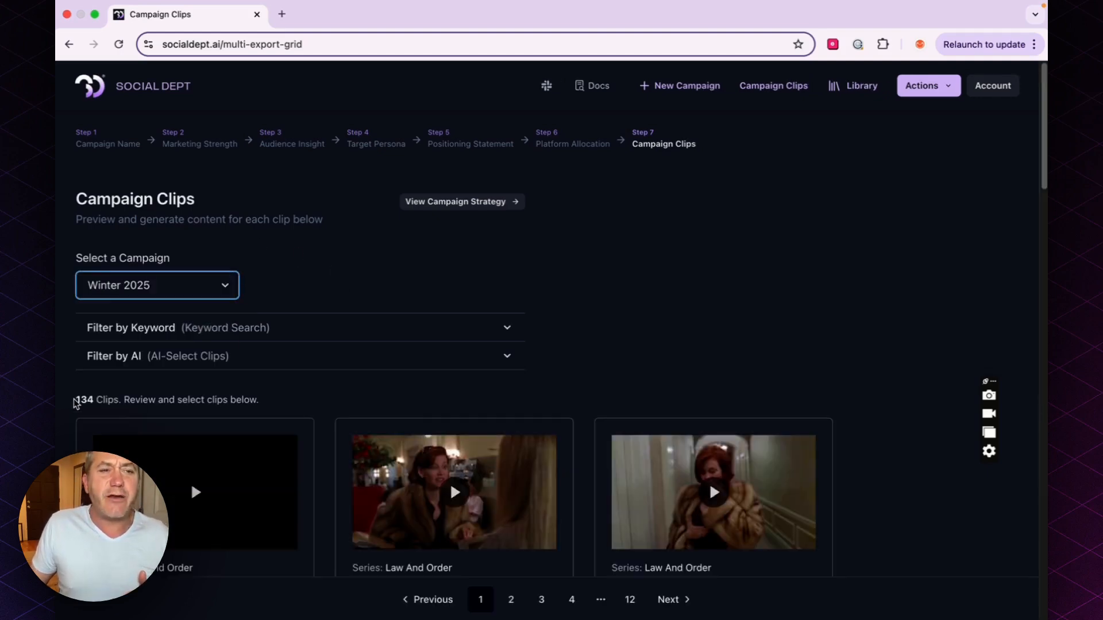
left_click_drag(74, 401, 286, 409)
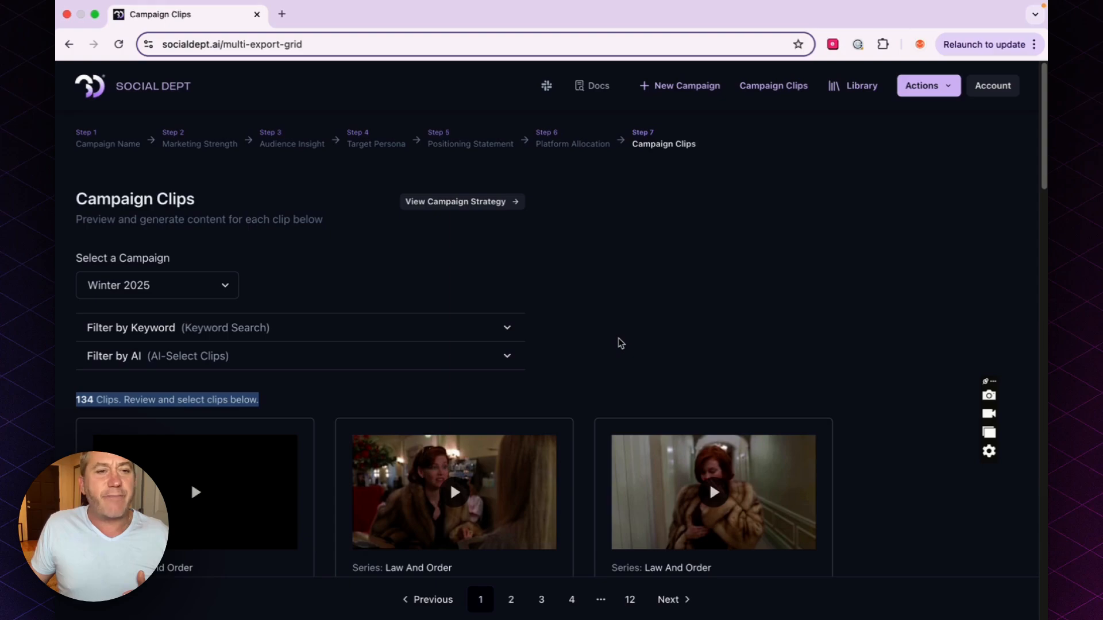
scroll(620, 342, "down", 10)
scroll(620, 343, "up", 10)
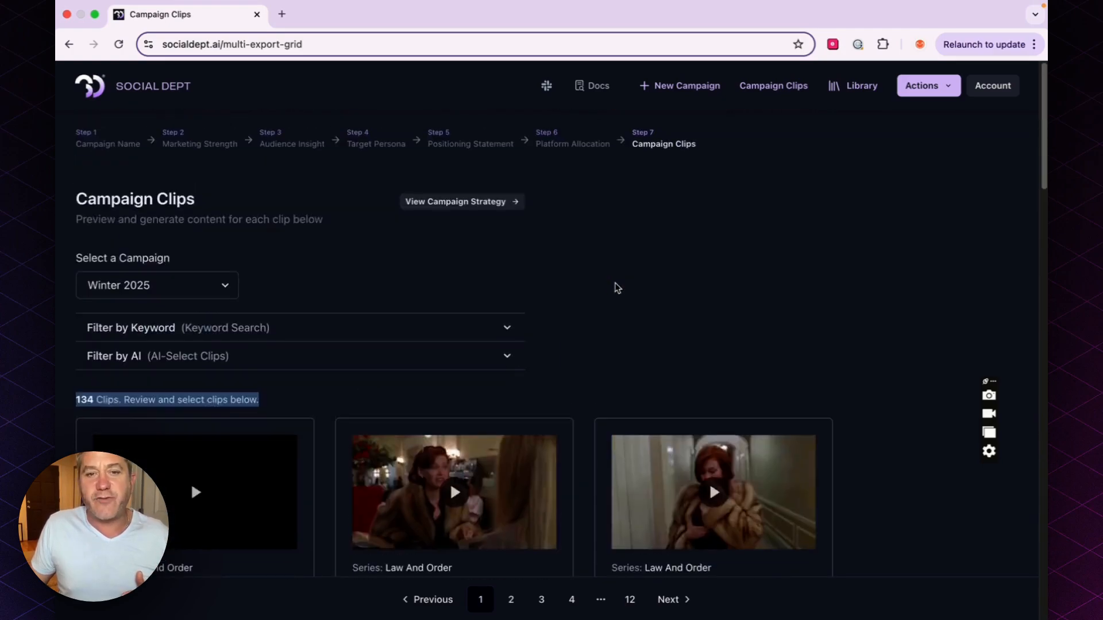
Search the campaign clips for the keyword "father" and look through the matching clips.
left_click(218, 332)
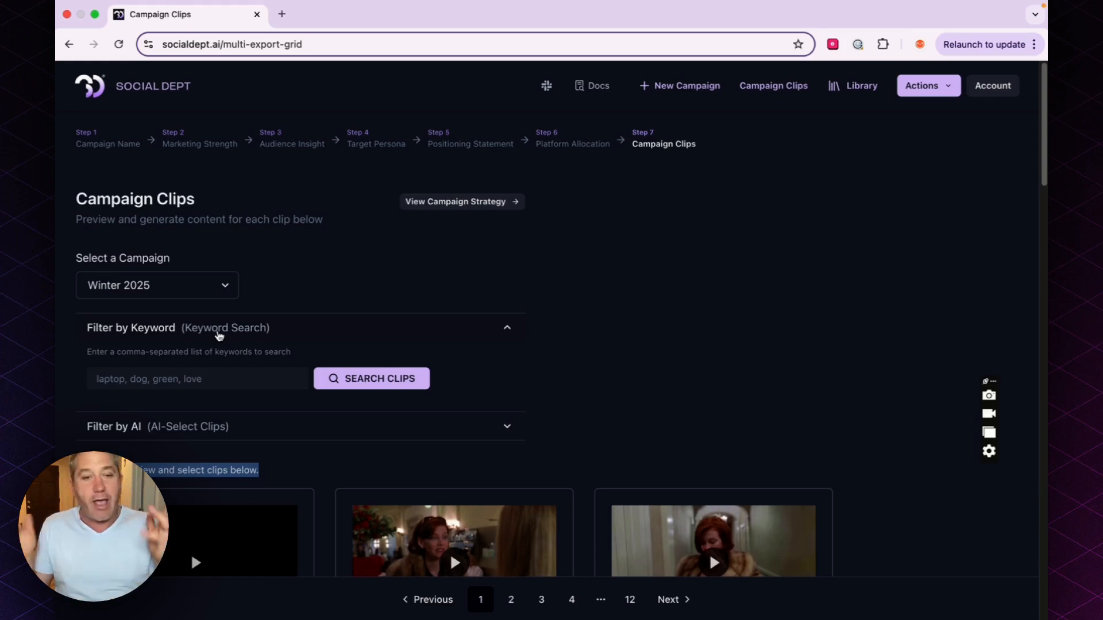
left_click(219, 336)
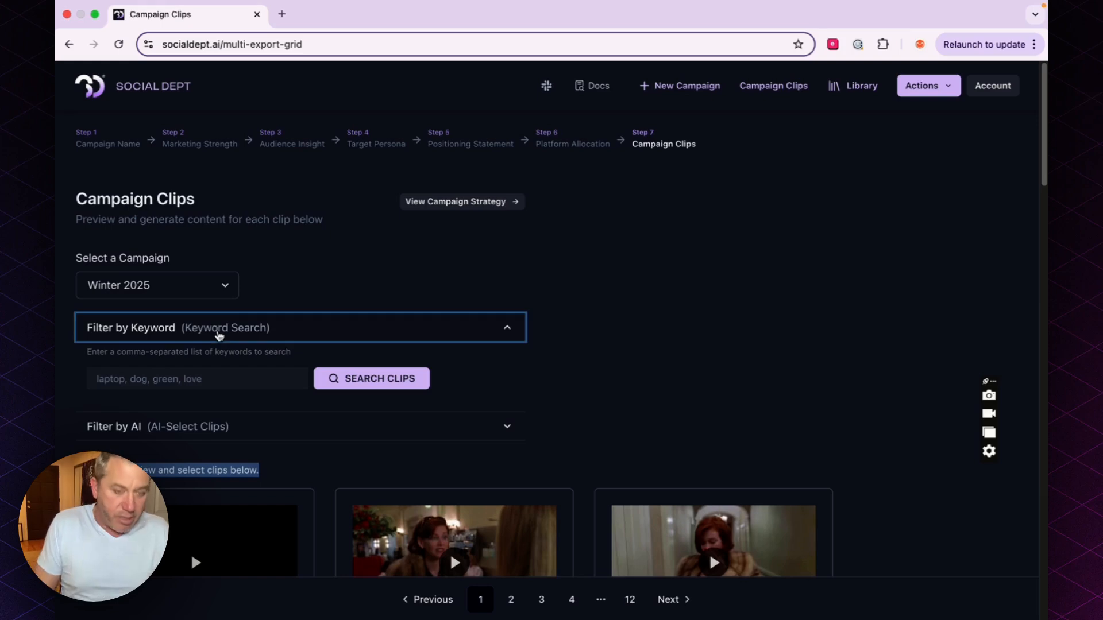
left_click(216, 370)
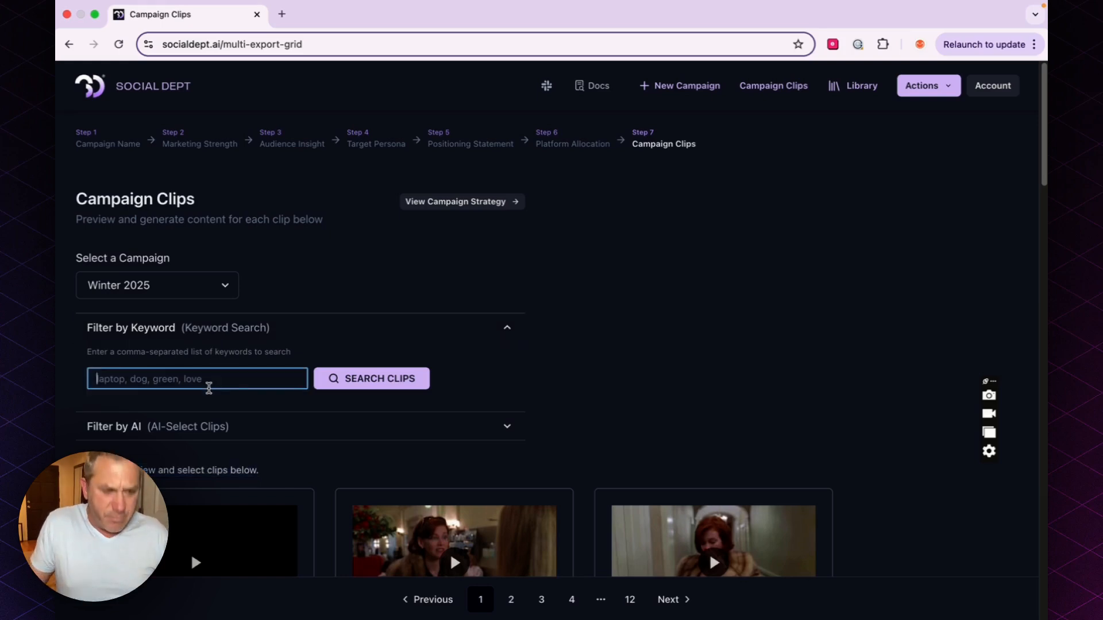
type("father")
key("Return")
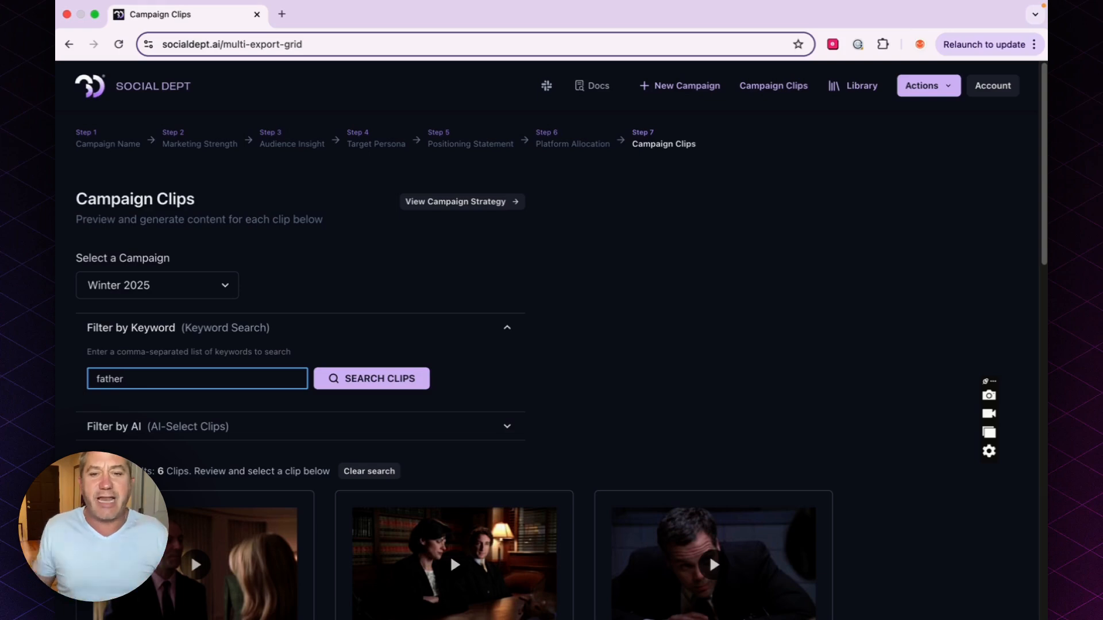
scroll(666, 338, "down", 1)
scroll(666, 338, "down", 5)
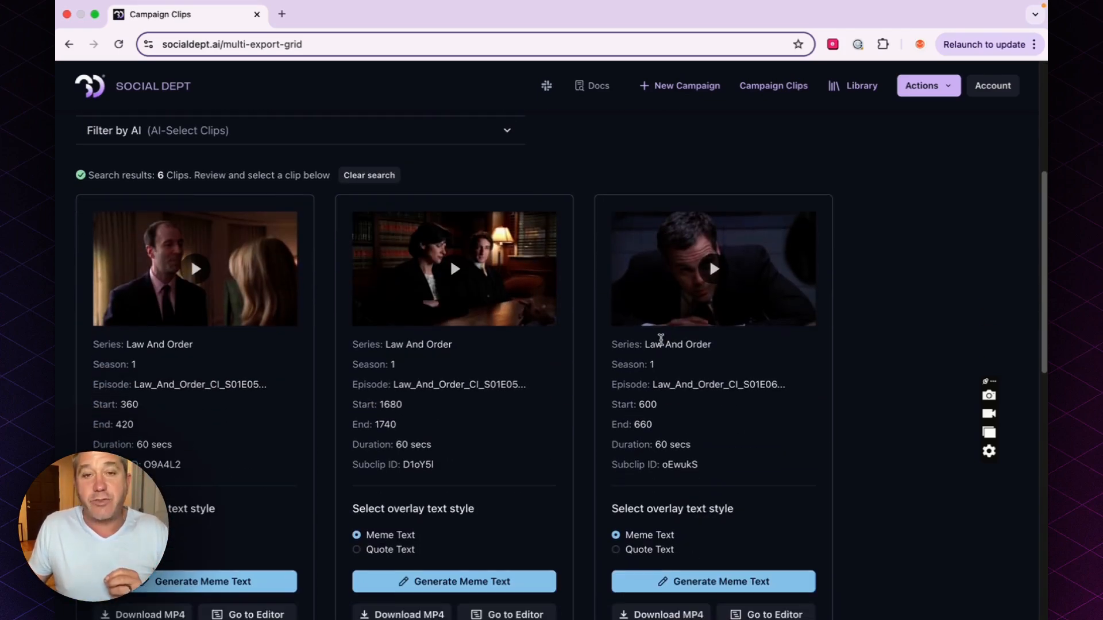
scroll(666, 338, "down", 9)
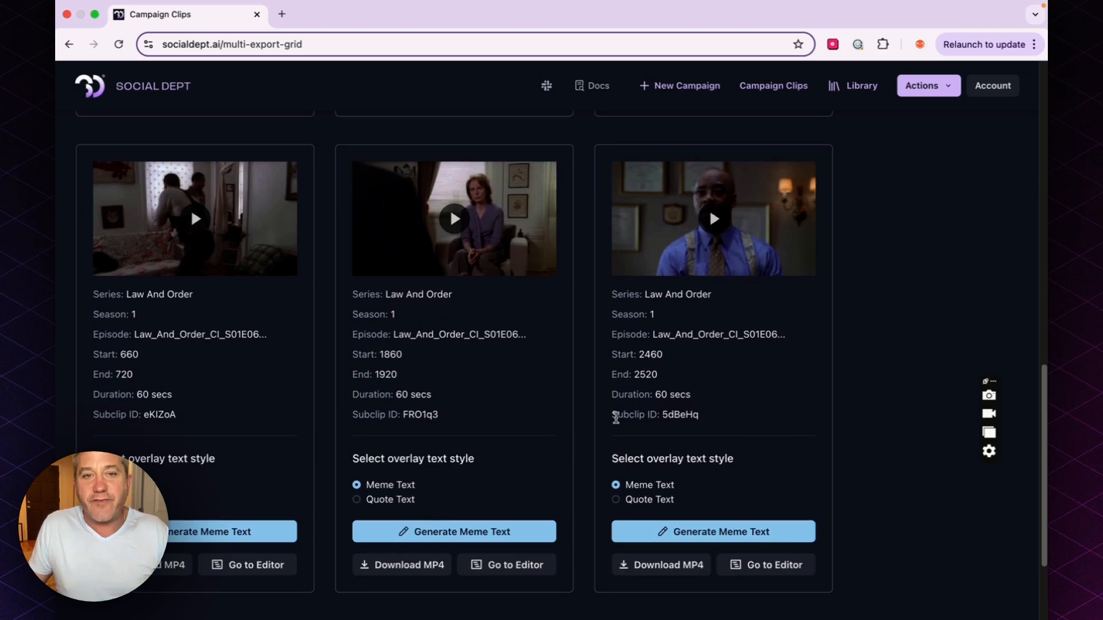
scroll(616, 418, "up", 15)
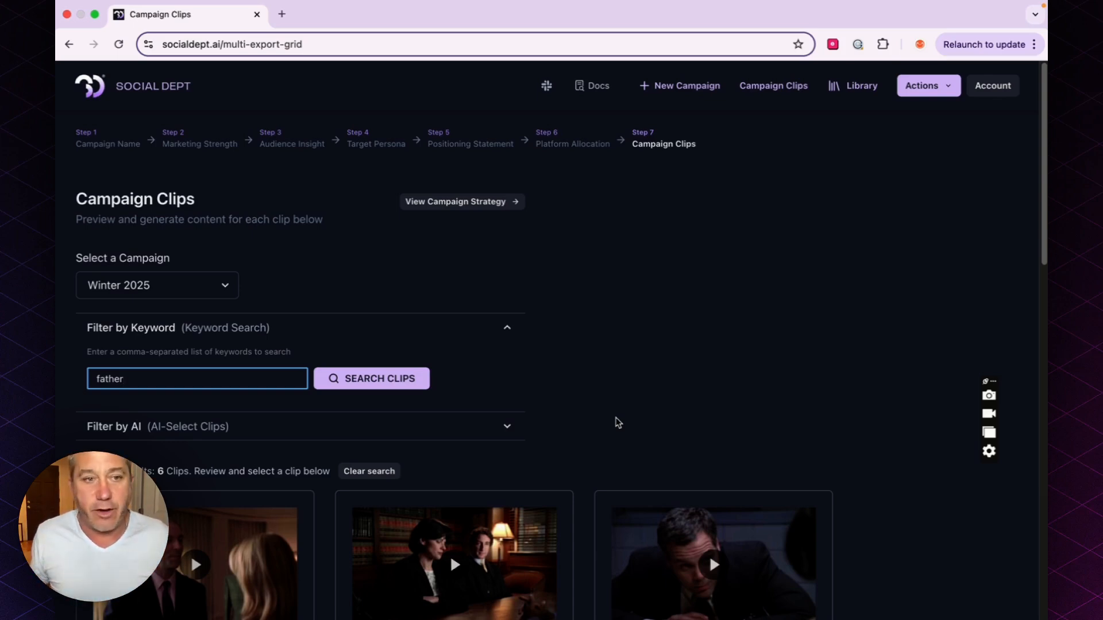
scroll(705, 456, "down", 10)
scroll(705, 456, "up", 10)
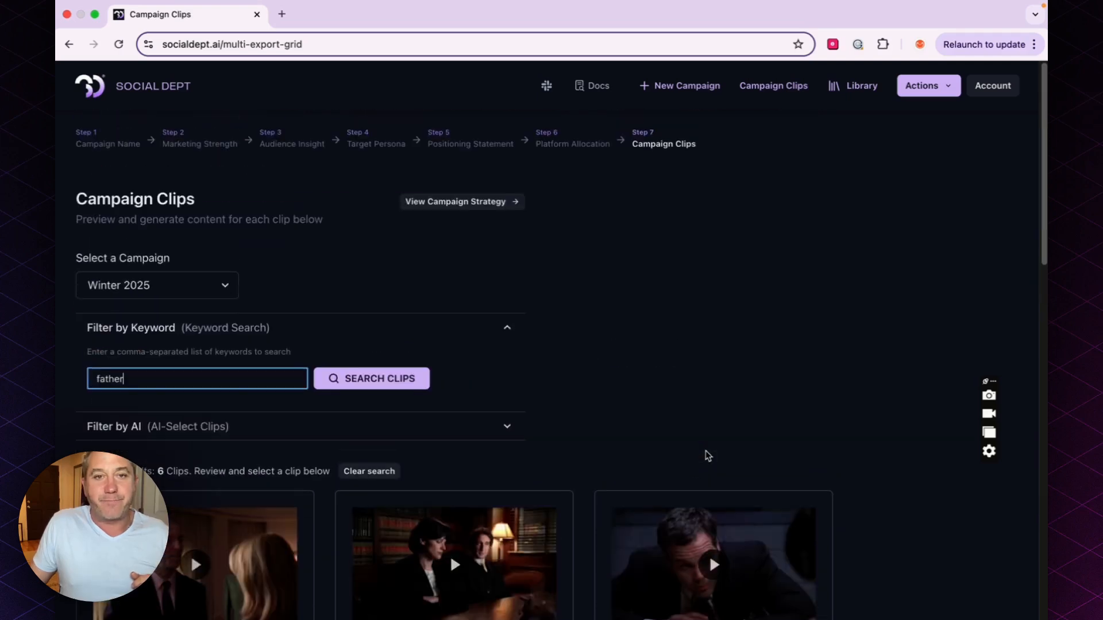
scroll(678, 347, "down", 2)
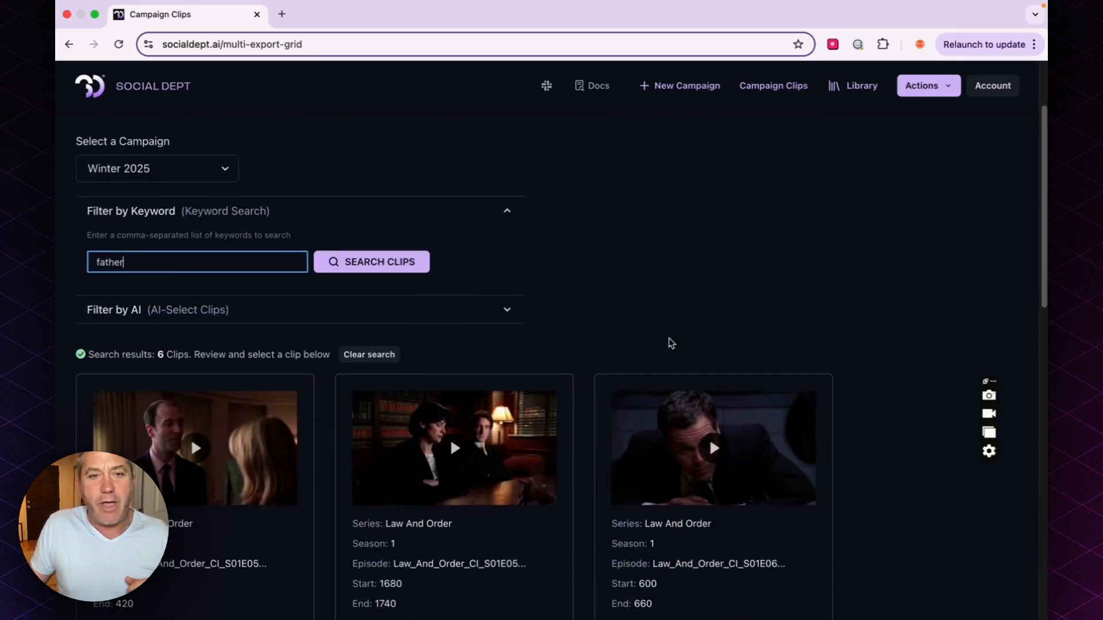
Have AI select the 10 best clips for the campaign's target audience and look over the selection.
left_click(475, 319)
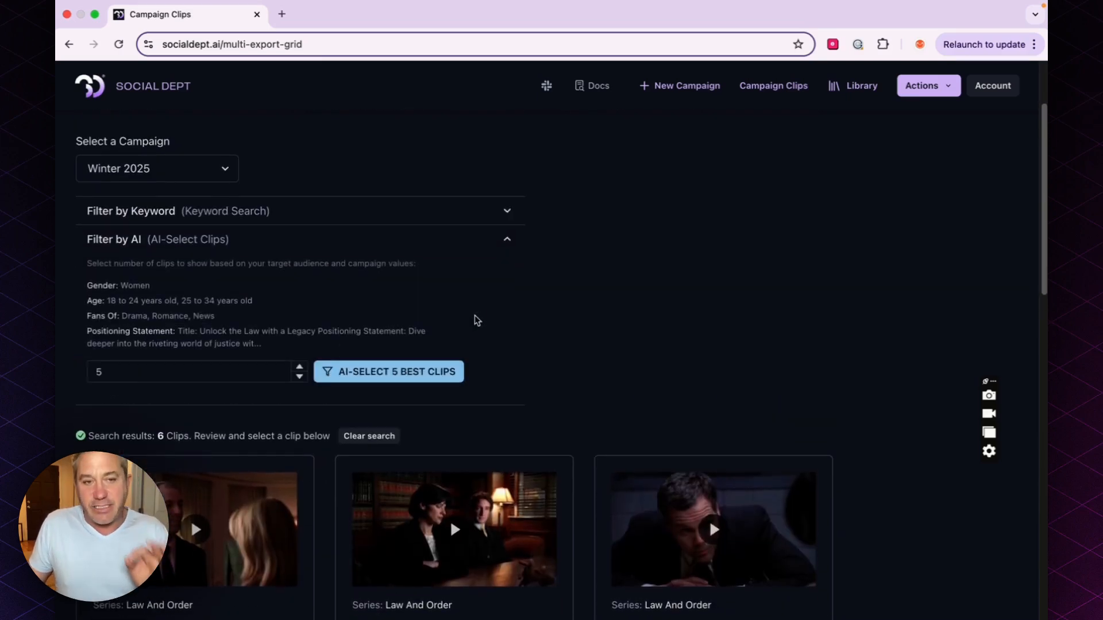
left_click(299, 367)
left_click(299, 366)
left_click(299, 367)
left_click(300, 367)
left_click(299, 367)
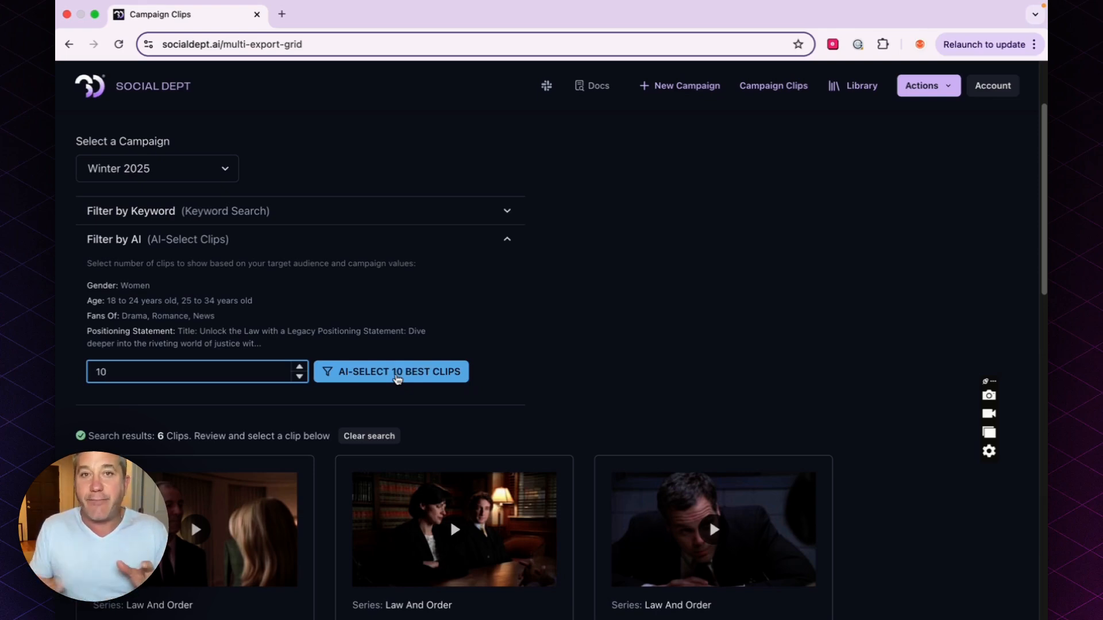
left_click(397, 379)
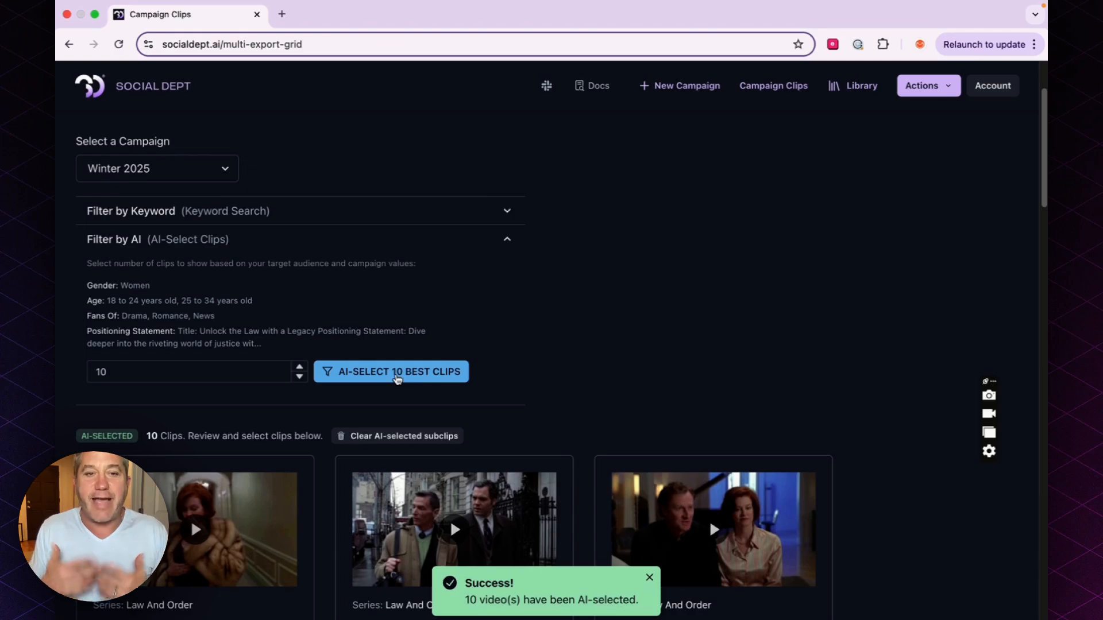
scroll(661, 382, "down", 10)
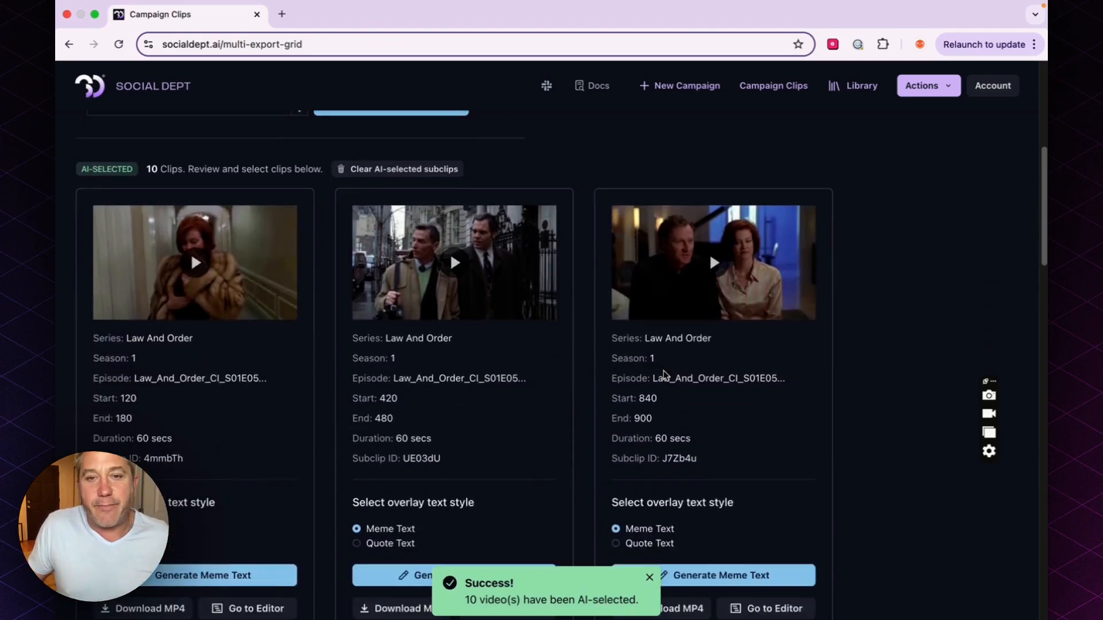
scroll(664, 375, "down", 15)
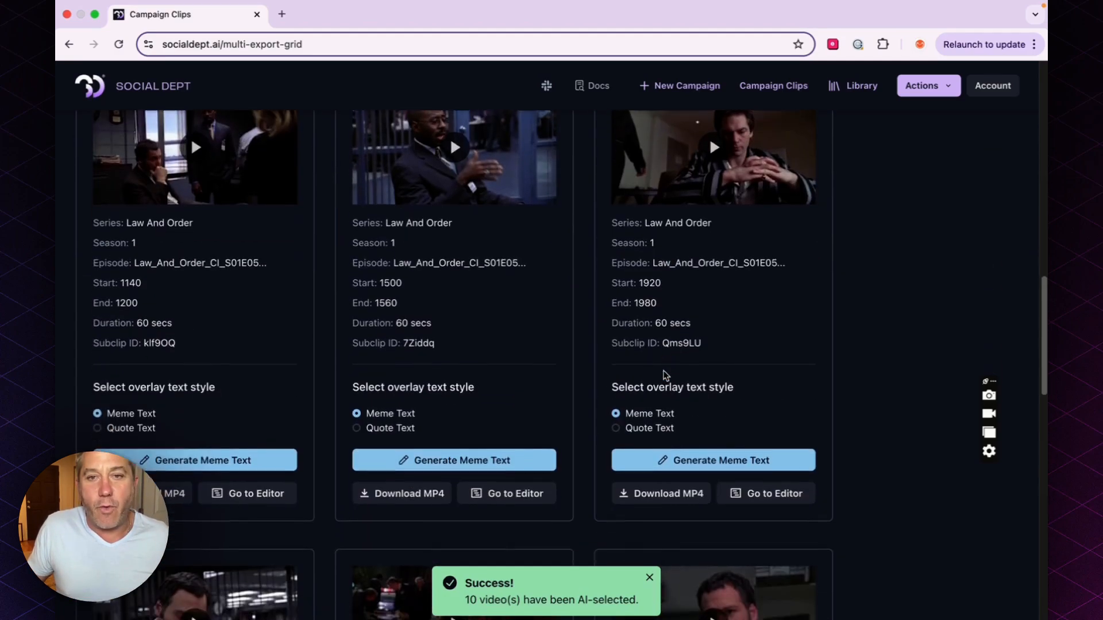
scroll(666, 375, "up", 18)
scroll(664, 374, "up", 10)
scroll(664, 375, "down", 4)
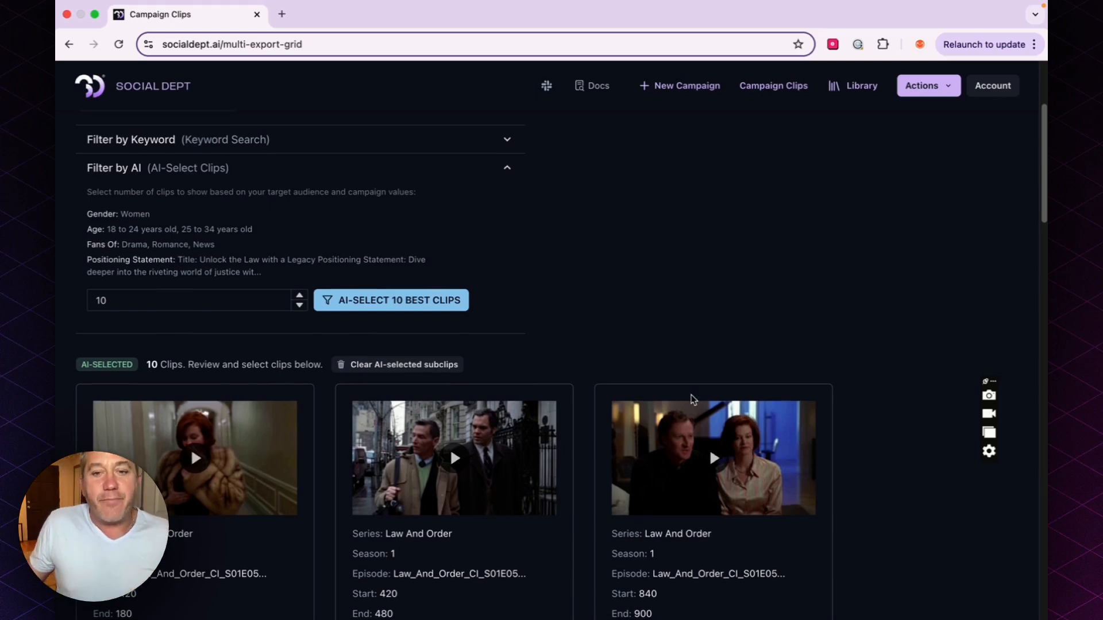
Generate meme text for the AI-selected clip running from 1500 to 1560 and open that clip in the video editor.
scroll(692, 396, "down", 10)
scroll(693, 400, "down", 5)
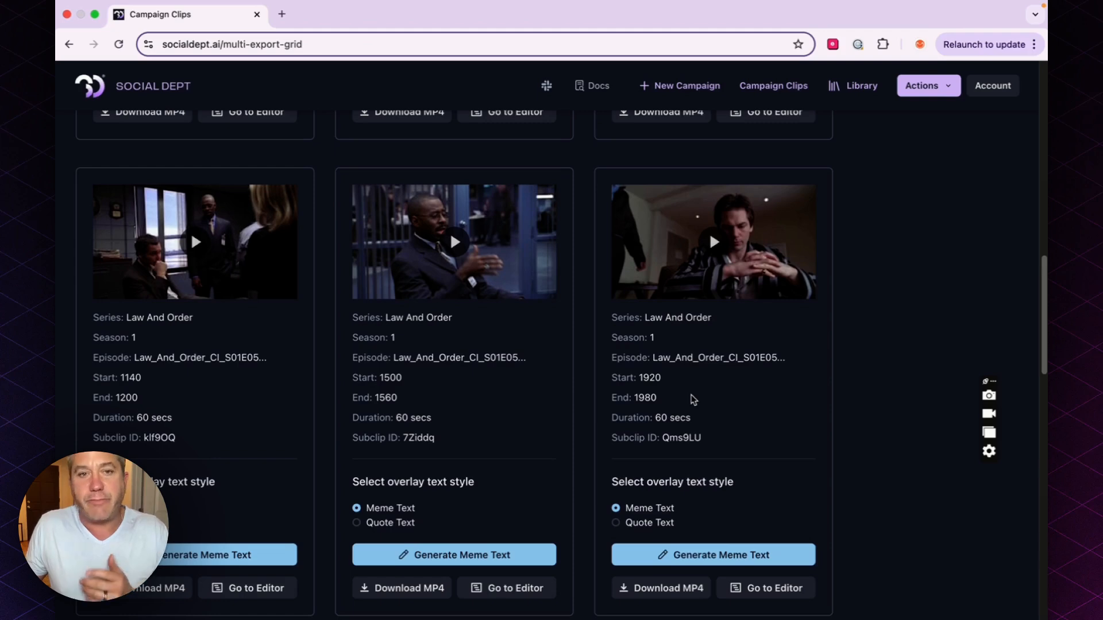
scroll(693, 399, "down", 1)
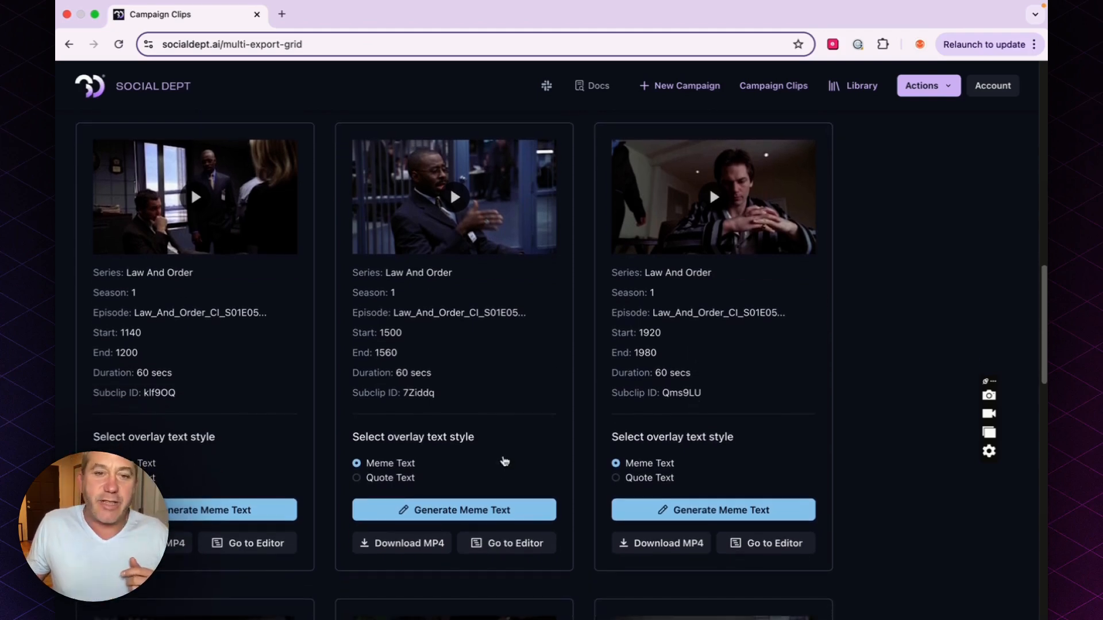
left_click(480, 510)
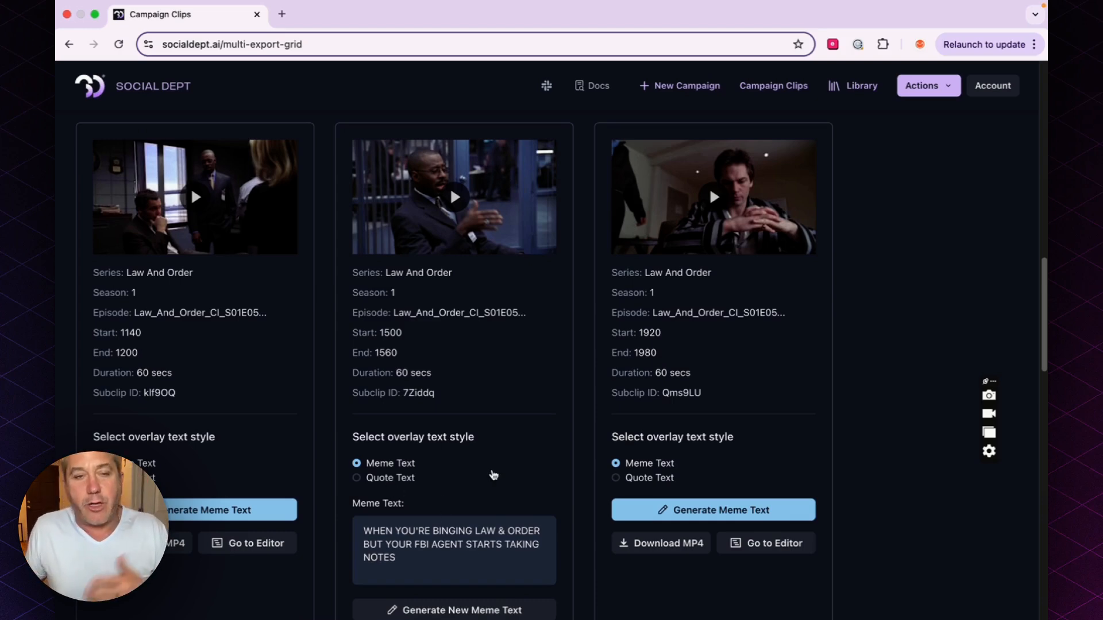
scroll(494, 474, "down", 3)
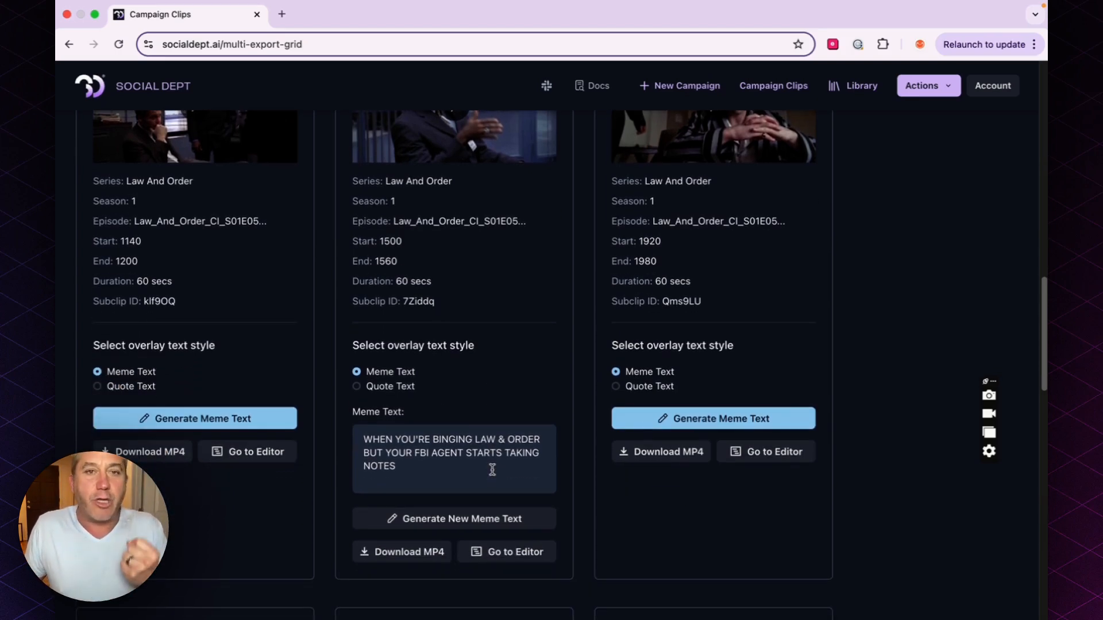
left_click(499, 550)
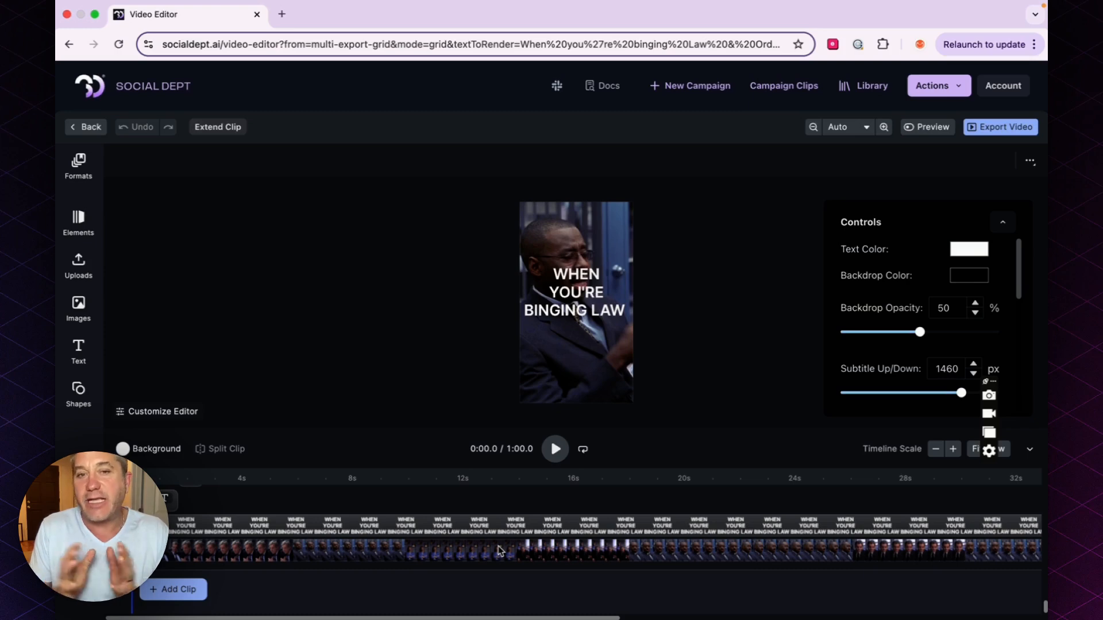
Widen the meme text so it fits on two lines and place it in the lower part of the video frame.
left_click(574, 315)
left_click_drag(631, 296, 728, 290)
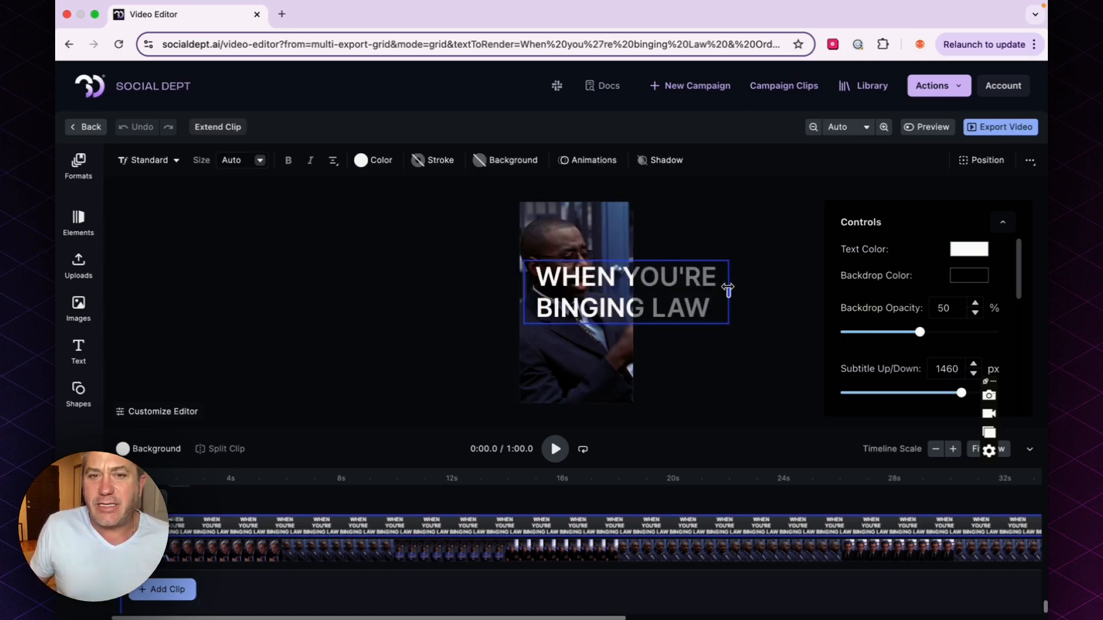
left_click_drag(655, 287, 604, 357)
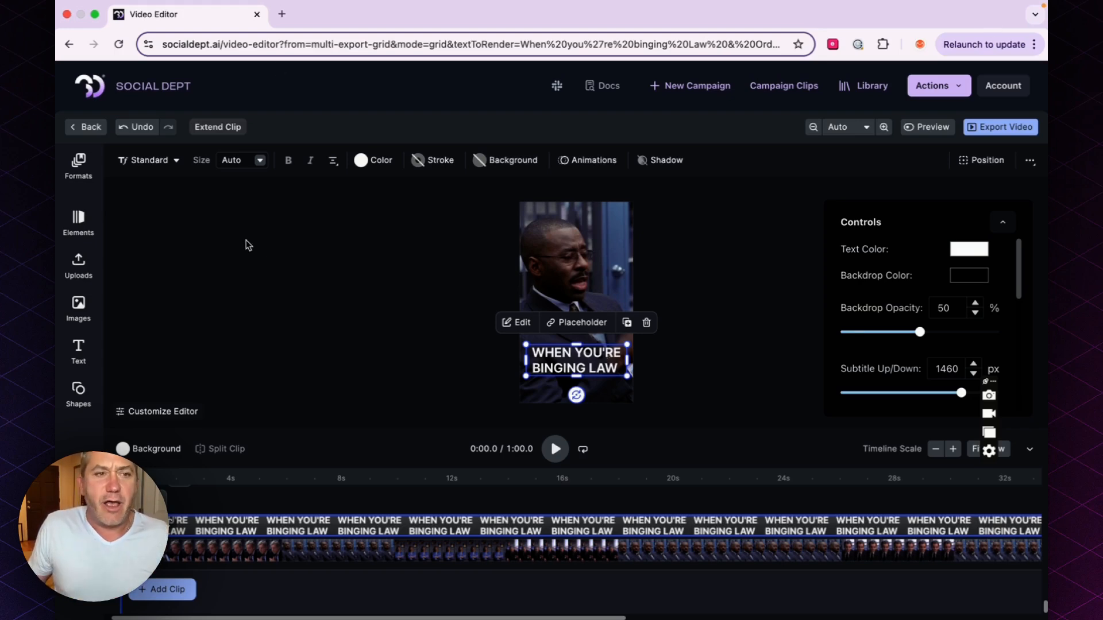
left_click(78, 307)
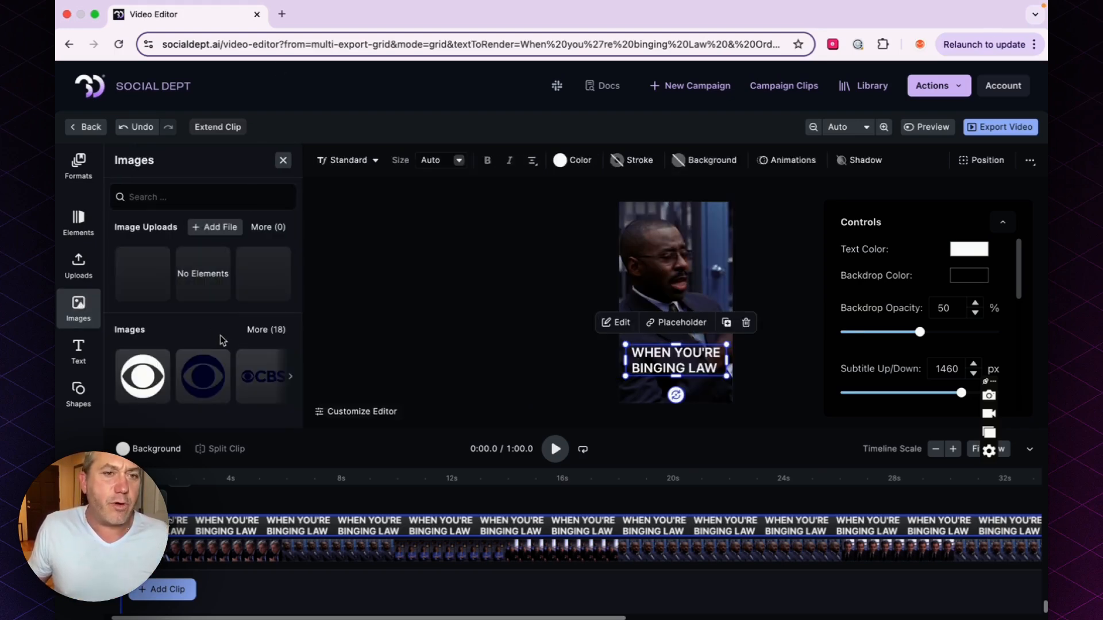
scroll(189, 379, "right", 10)
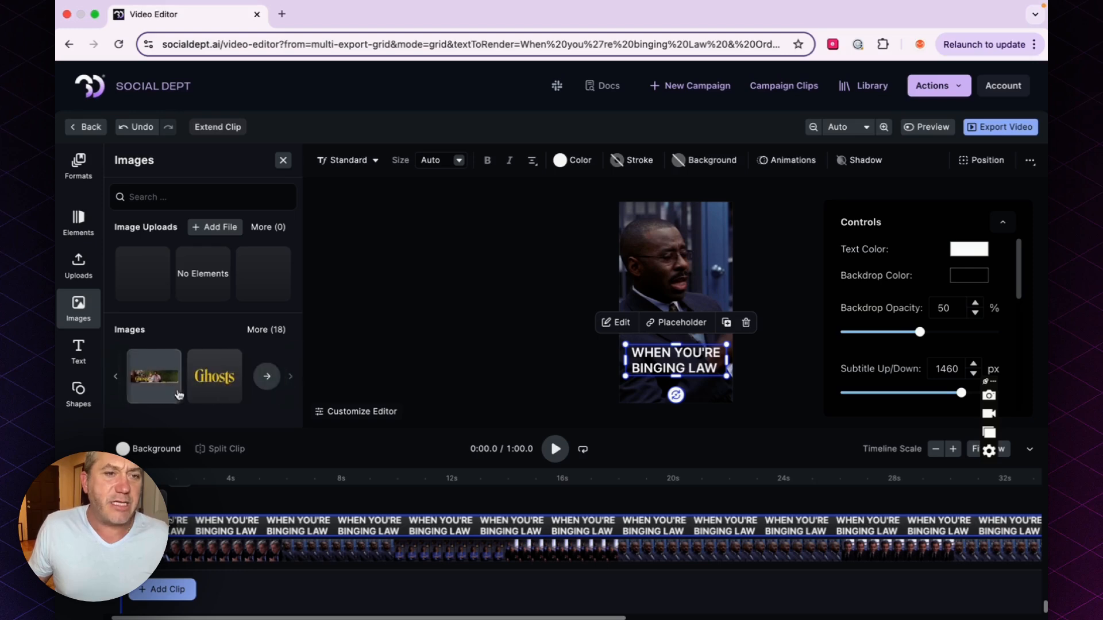
left_click(118, 381)
left_click(118, 380)
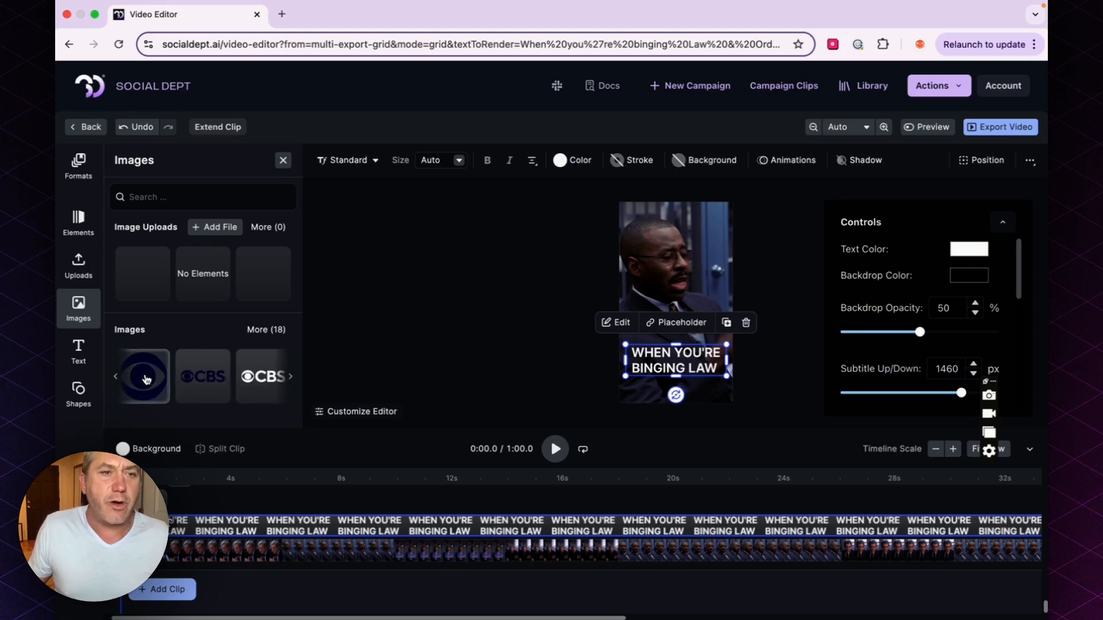
left_click(147, 376)
left_click_drag(600, 333, 552, 244)
left_click(316, 299)
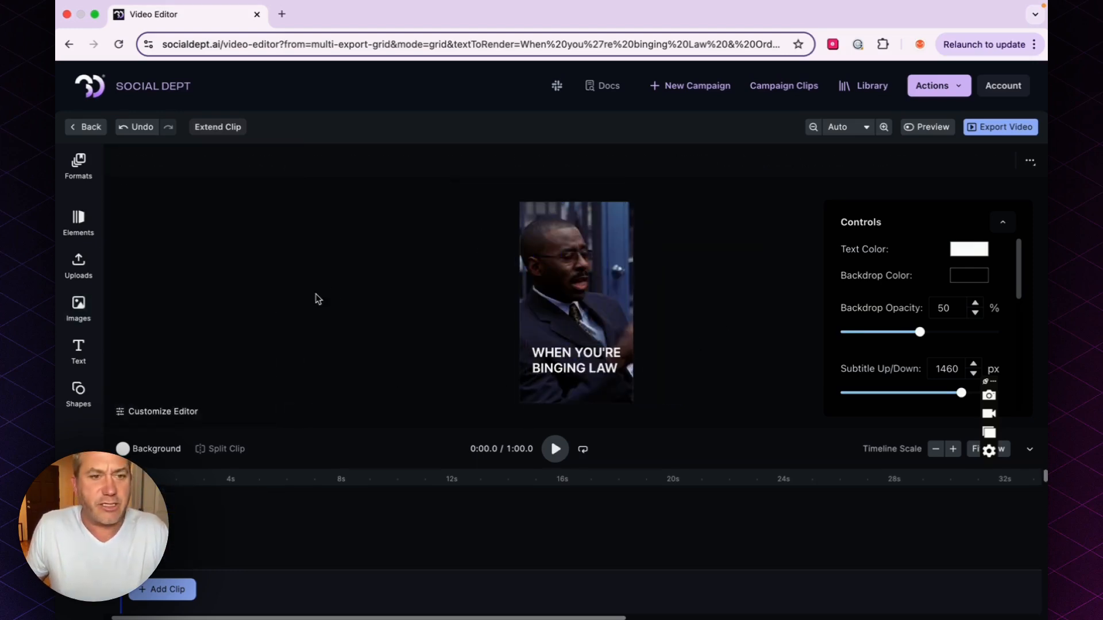
Add the white CBS eye logo to the upper-left corner of the video frame and make it semi-transparent.
left_click(81, 307)
left_click(141, 377)
left_click_drag(590, 323, 541, 227)
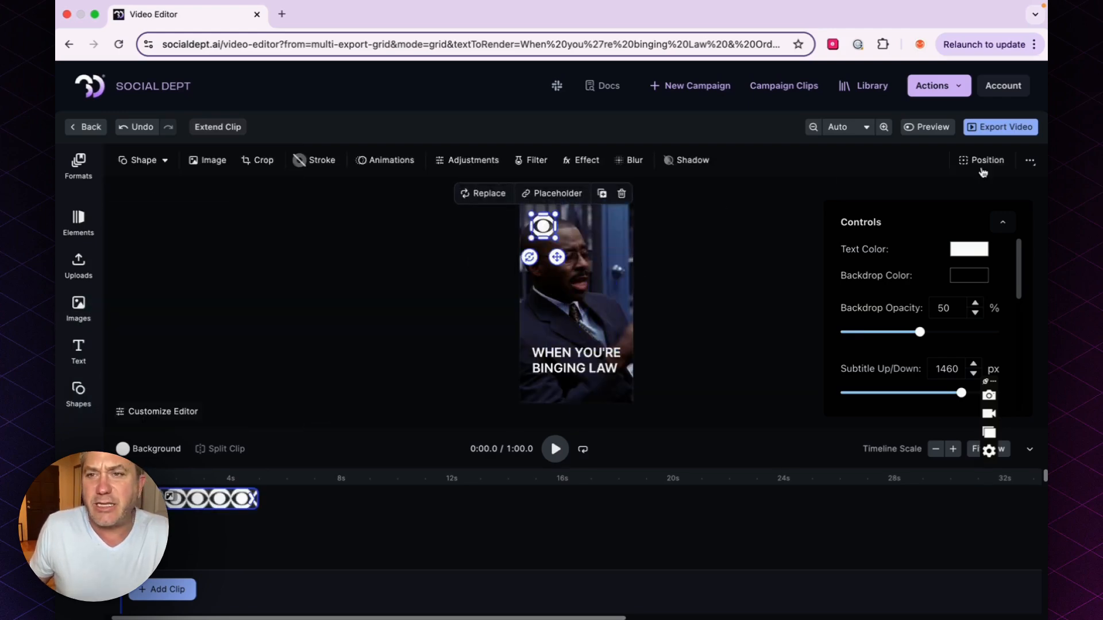
left_click(1028, 162)
left_click(985, 192)
left_click(649, 373)
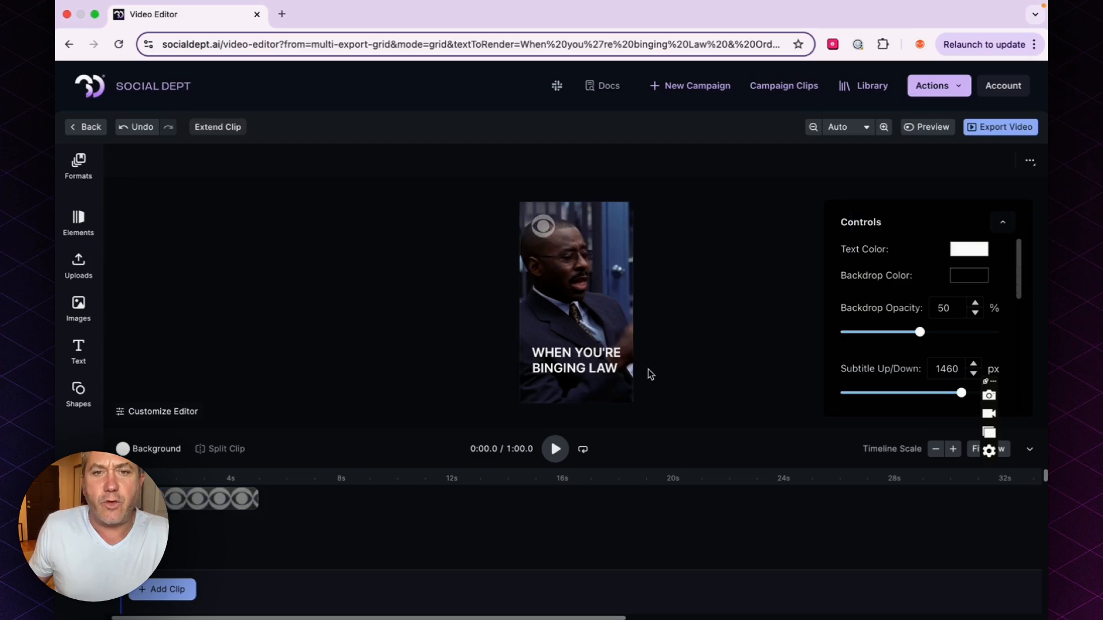
Remove the "WHEN YOU'RE BINGING LAW" meme text from the clip.
left_click(581, 366)
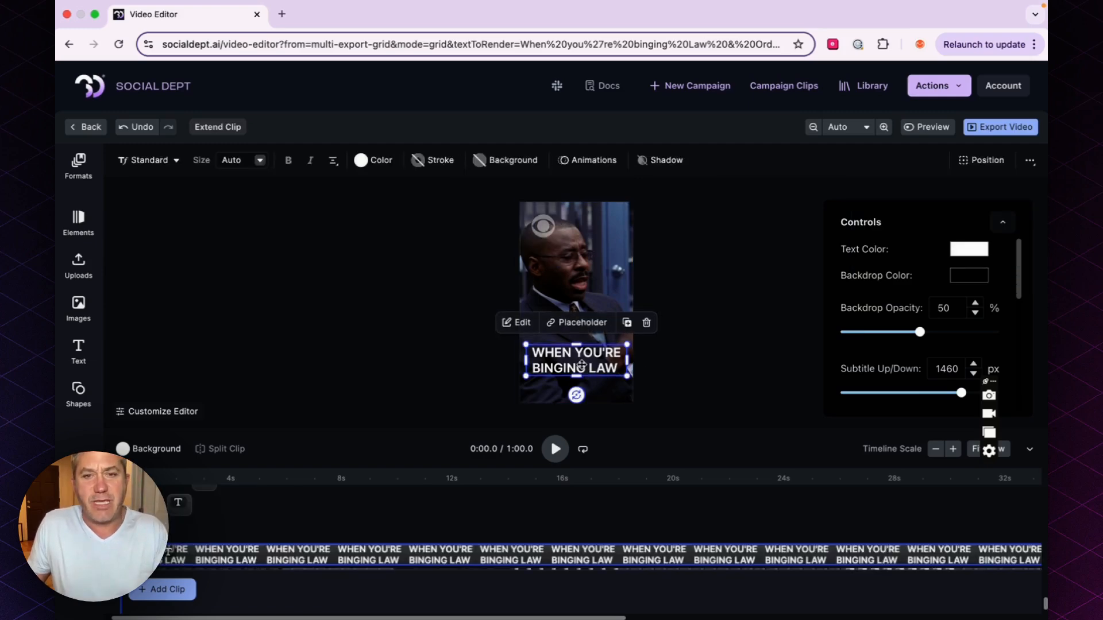
left_click_drag(581, 366, 582, 345)
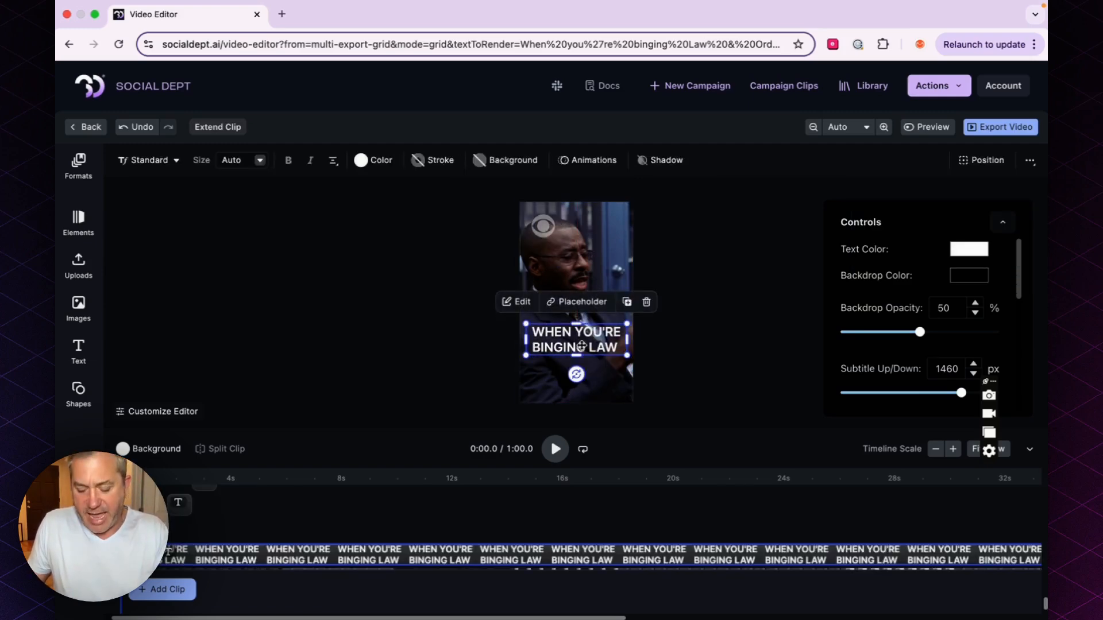
left_click(723, 395)
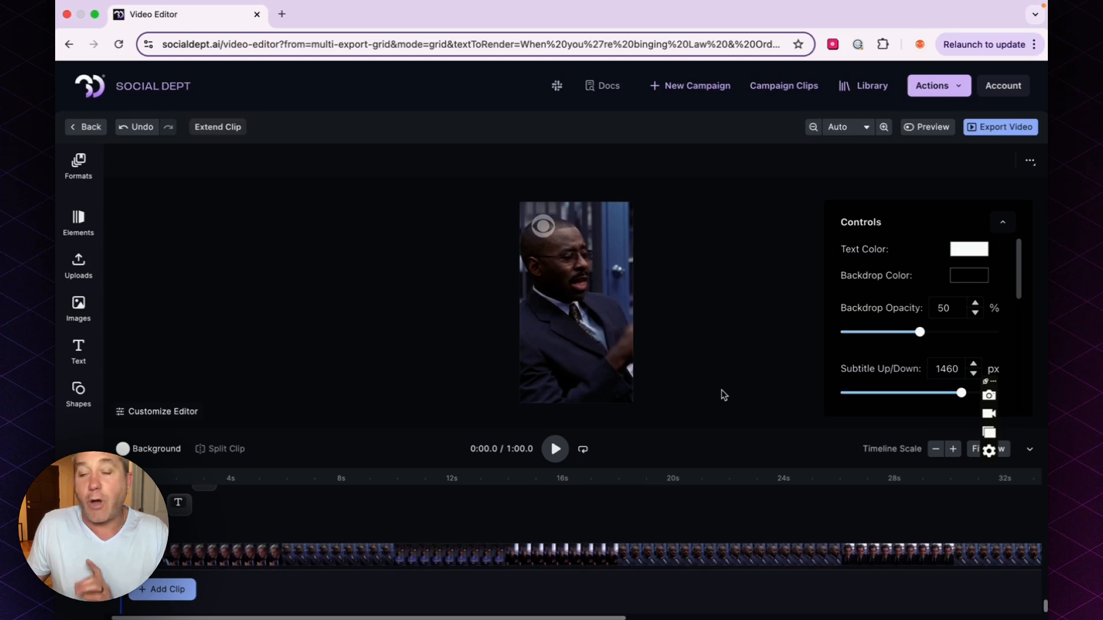
Set the subtitle backdrop opacity to 0% and play the first seconds of the clip to check the subtitles.
scroll(1000, 370, "down", 5)
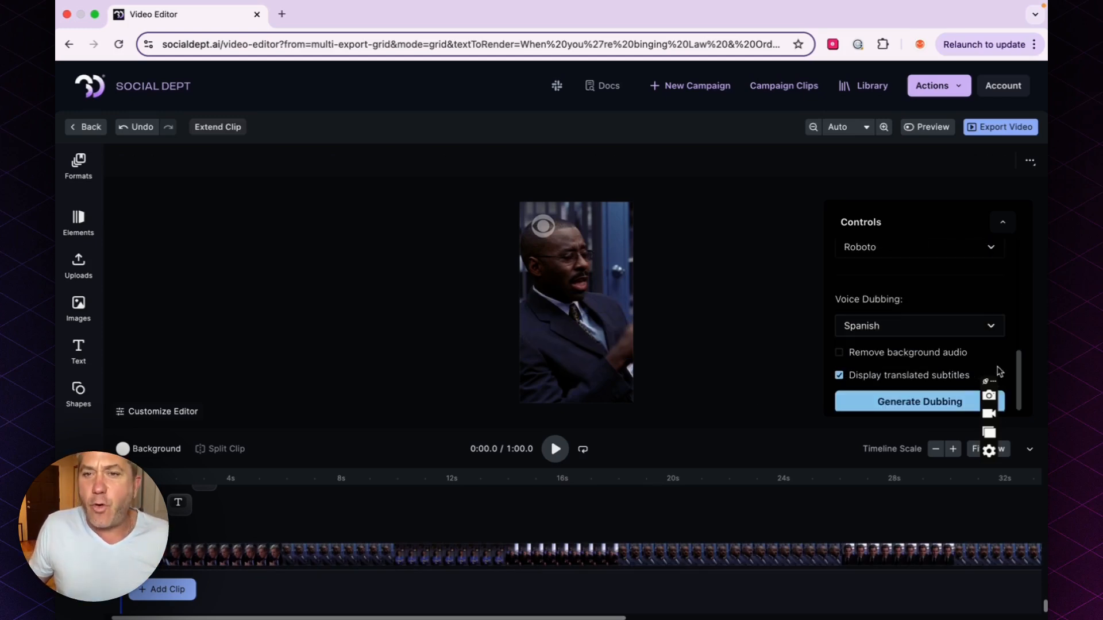
scroll(988, 374, "up", 5)
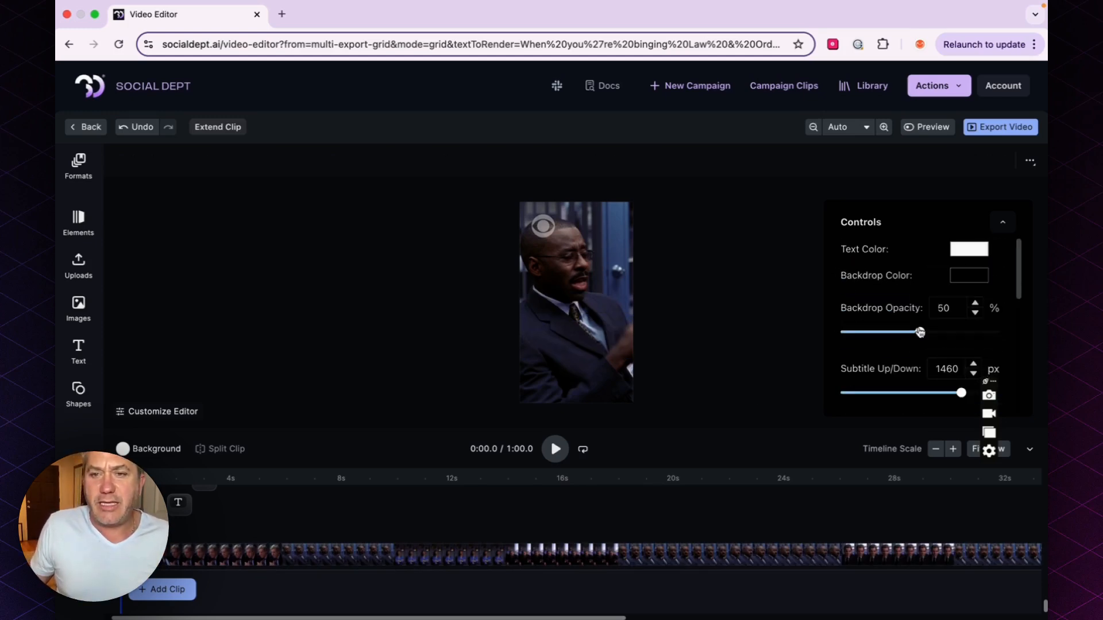
left_click_drag(920, 333, 841, 332)
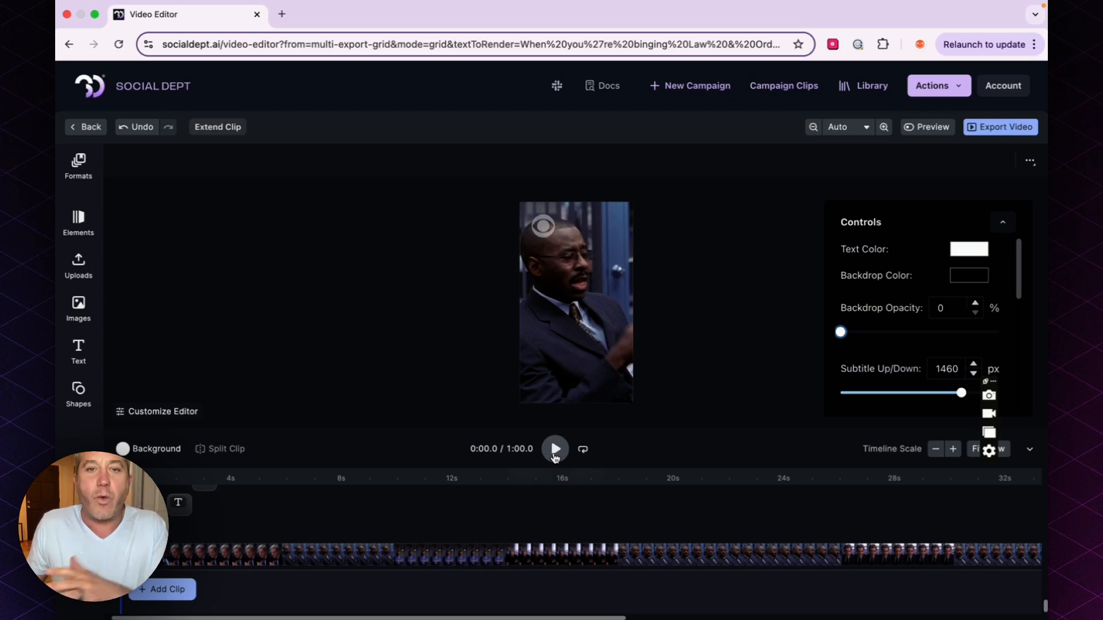
left_click(555, 449)
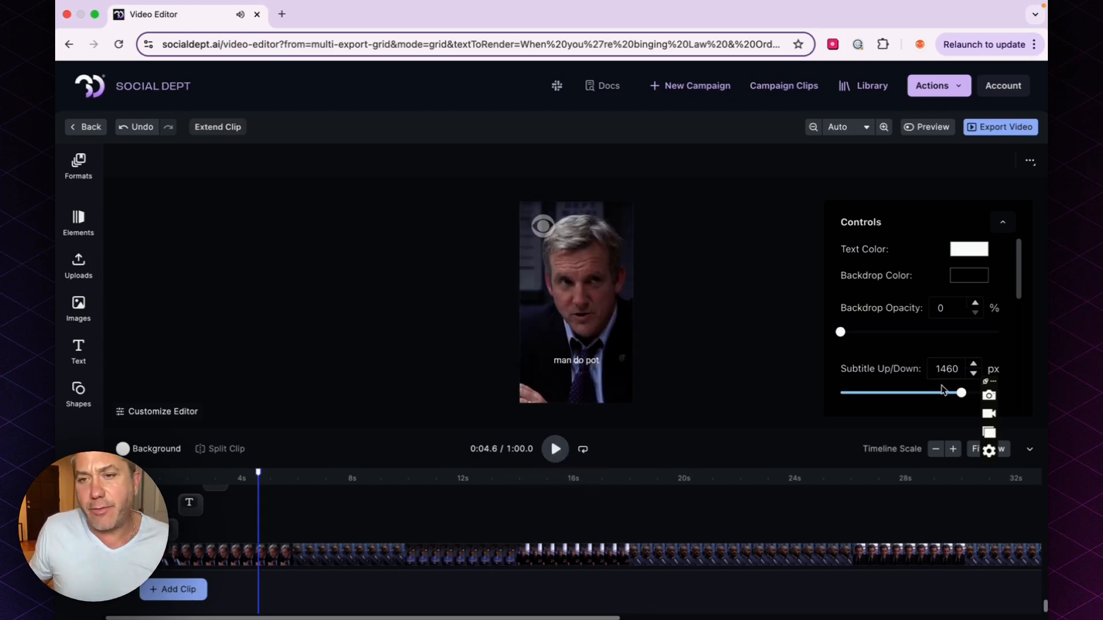
scroll(932, 378, "down", 1)
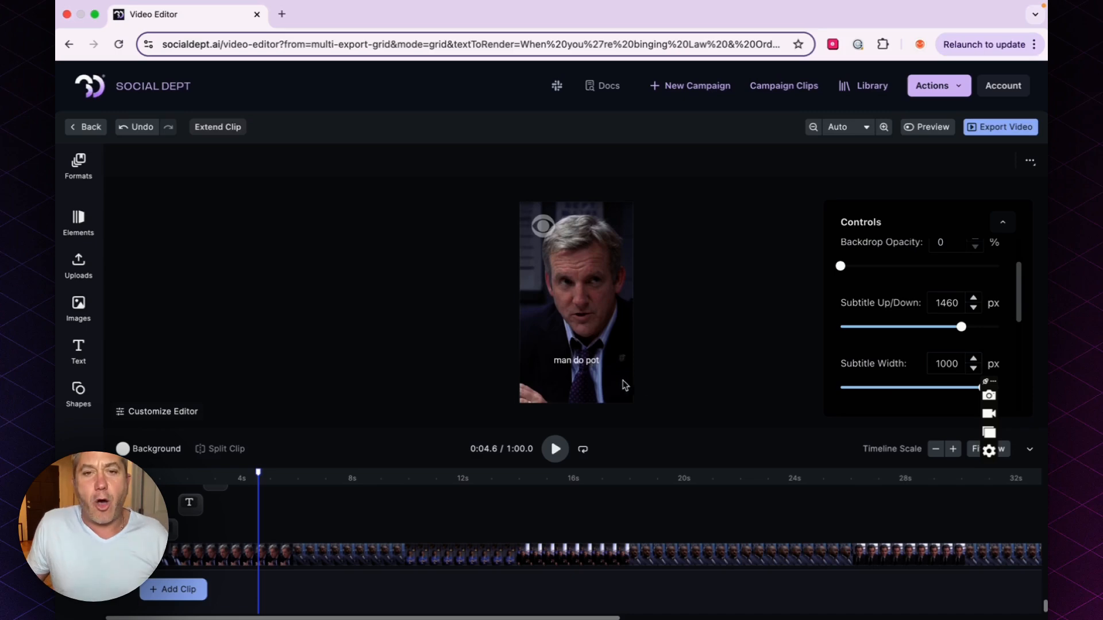
Open the "man do pot" subtitle for editing and look through the subtitle font and voice dubbing options.
left_click(618, 361)
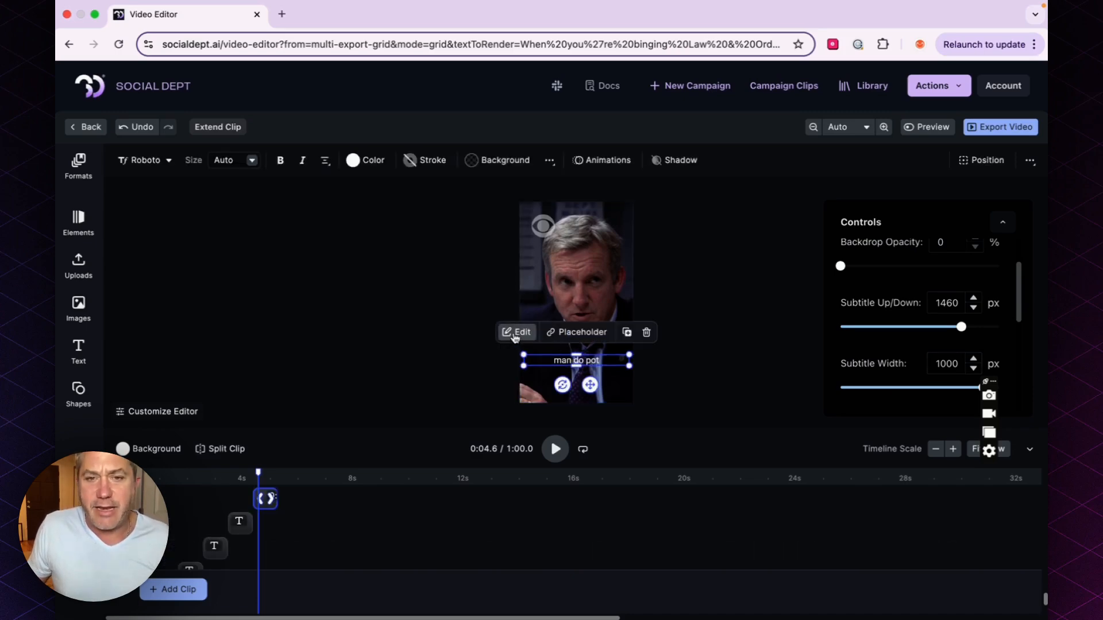
left_click(515, 333)
left_click(682, 349)
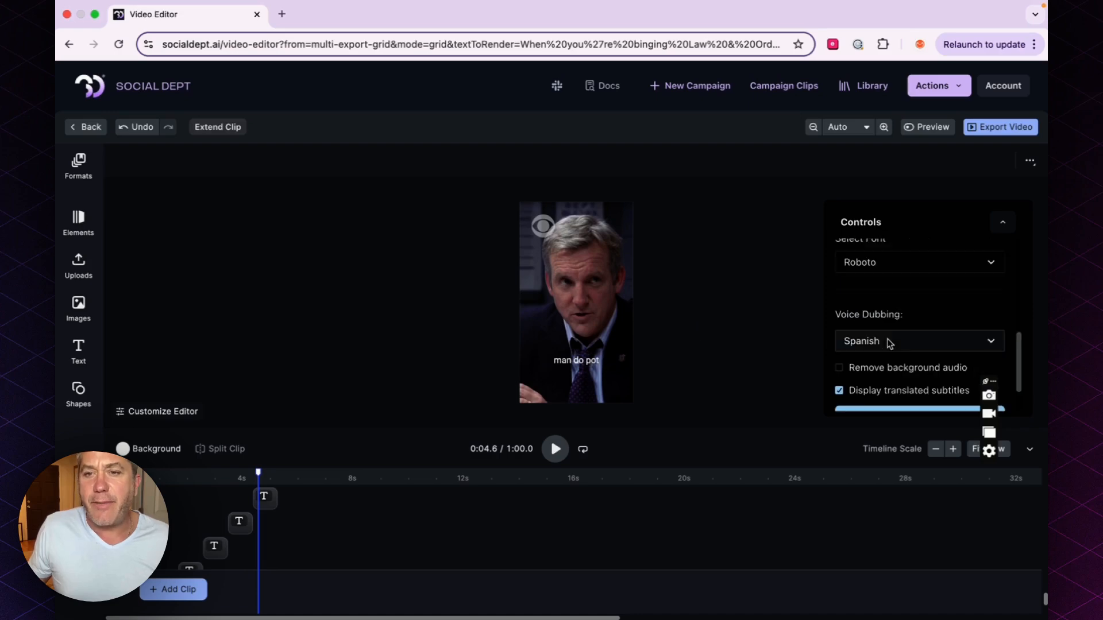
scroll(862, 339, "down", 10)
scroll(890, 343, "up", 8)
scroll(888, 343, "up", 2)
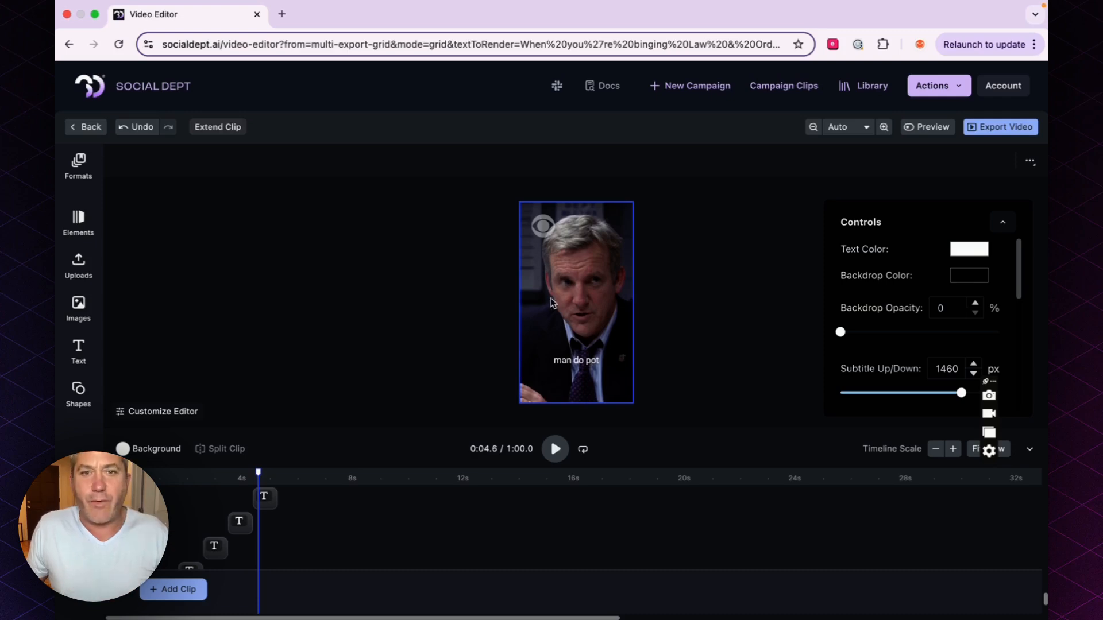
Switch the video to the Square 1080p 1:1 format and move the logo into the frame's upper-left corner.
left_click(84, 169)
left_click(197, 264)
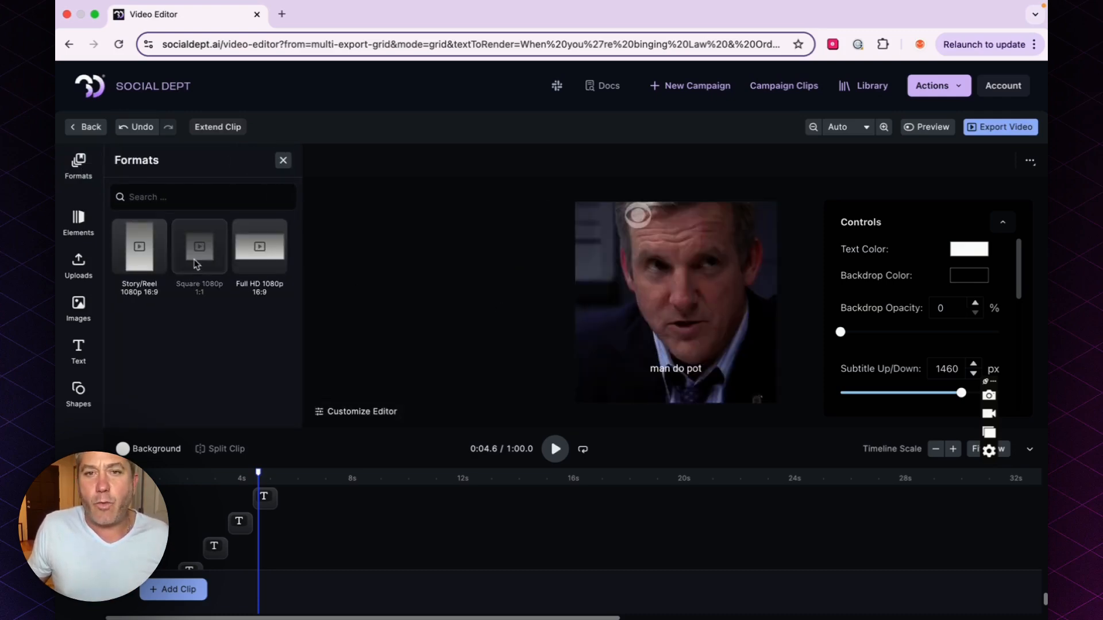
left_click(537, 217)
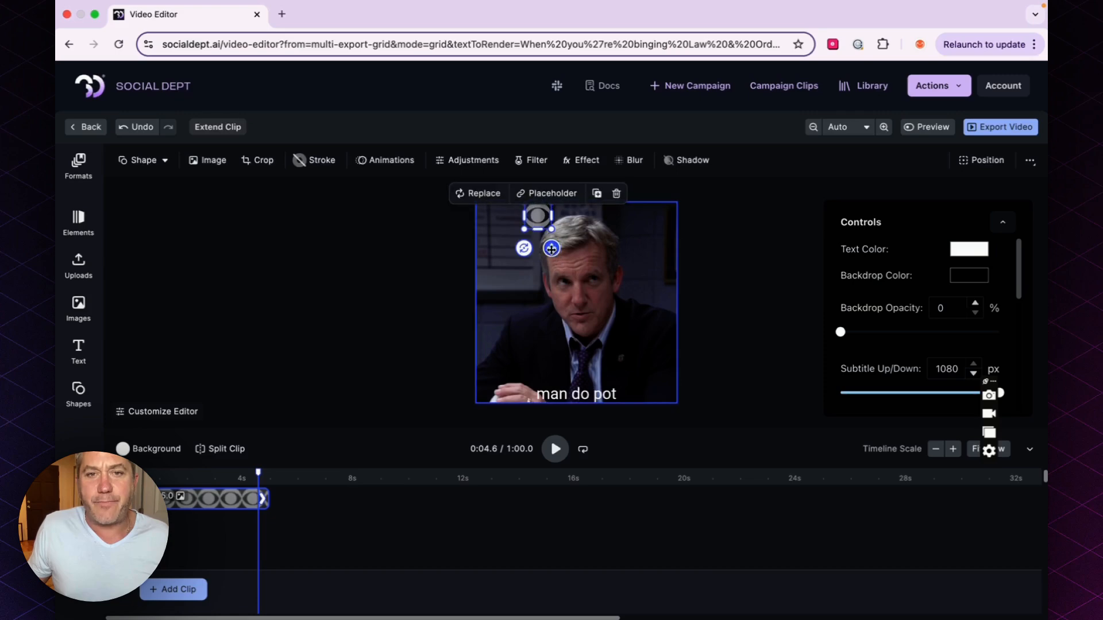
left_click_drag(551, 249, 518, 265)
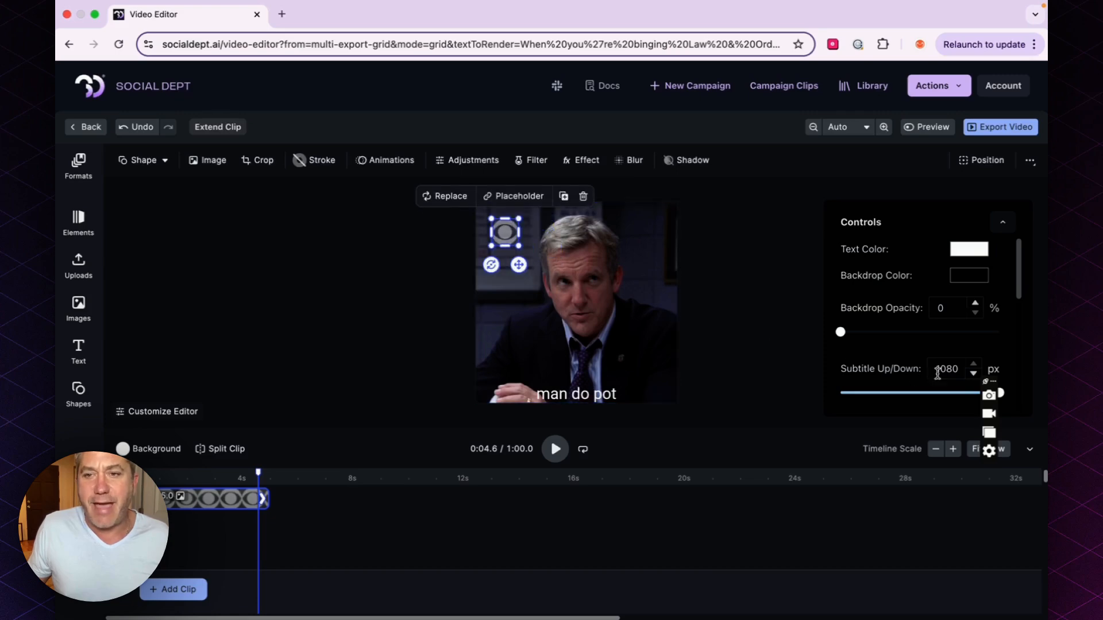
Set the subtitles' vertical position to 674 px and extend the logo on the timeline to about 31 seconds.
left_click_drag(1000, 394, 940, 396)
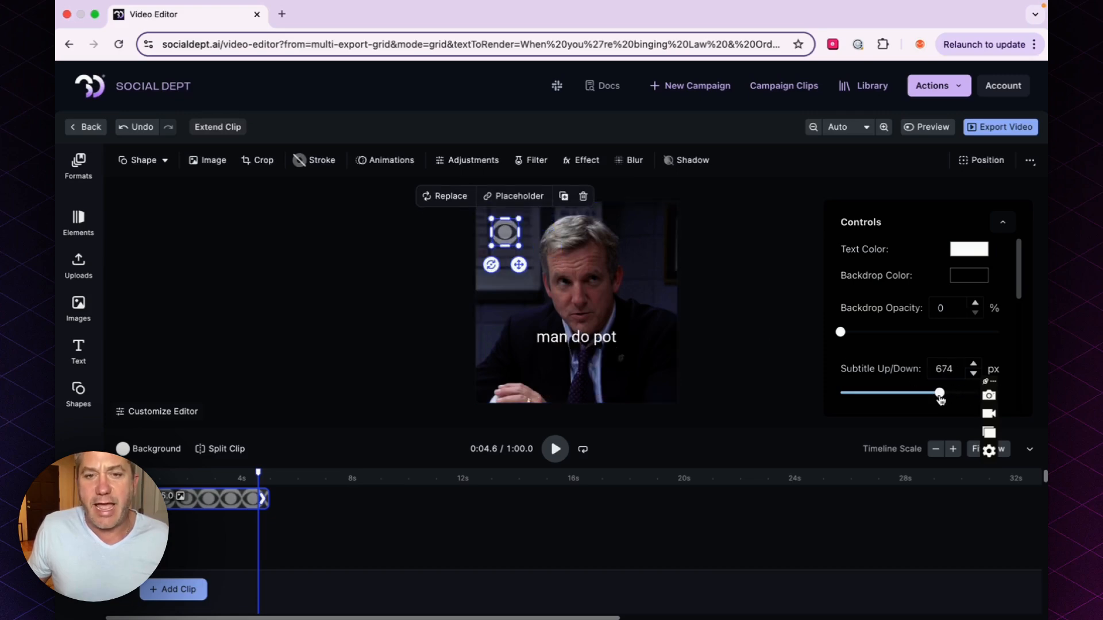
left_click(263, 499)
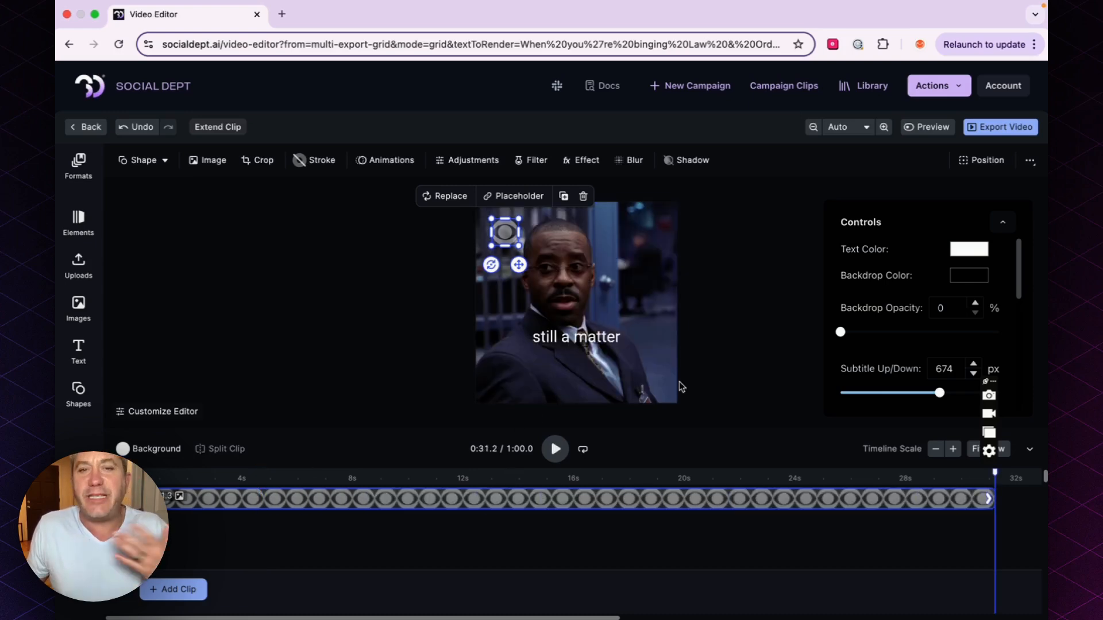
left_click(723, 349)
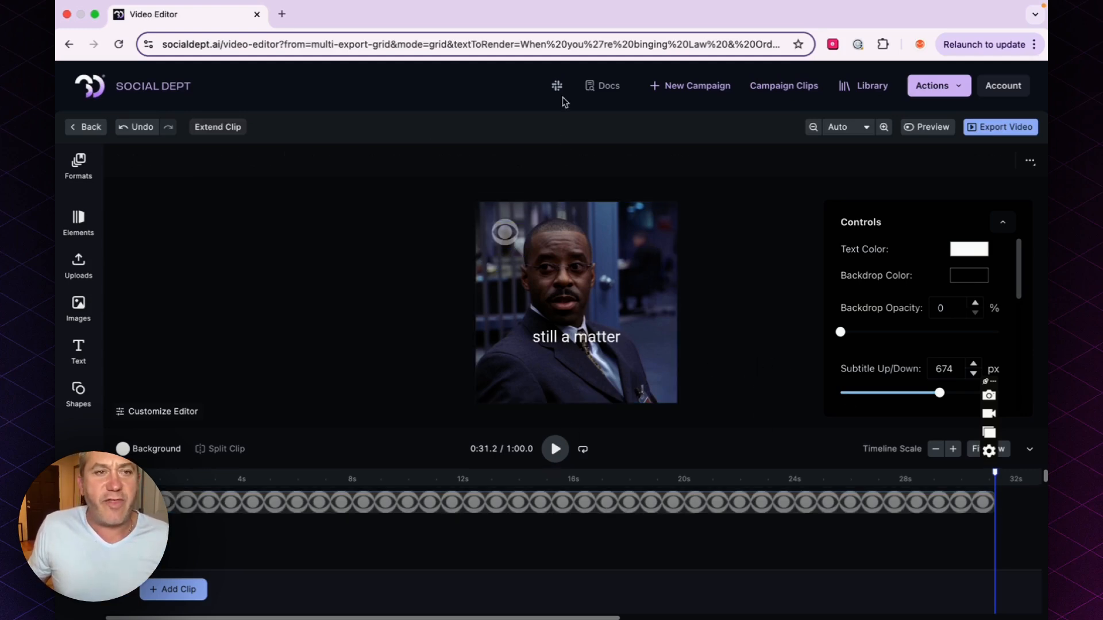
Export a Full HD 1080p 16:9 version of the video with the logo moved into the frame's upper-left corner.
left_click(79, 165)
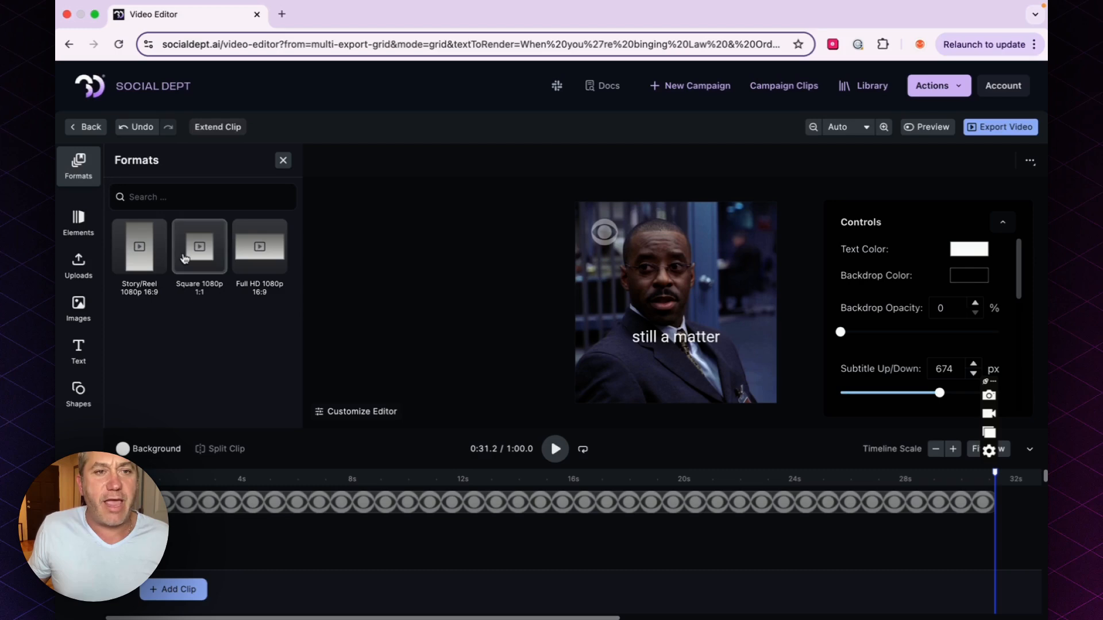
left_click(265, 268)
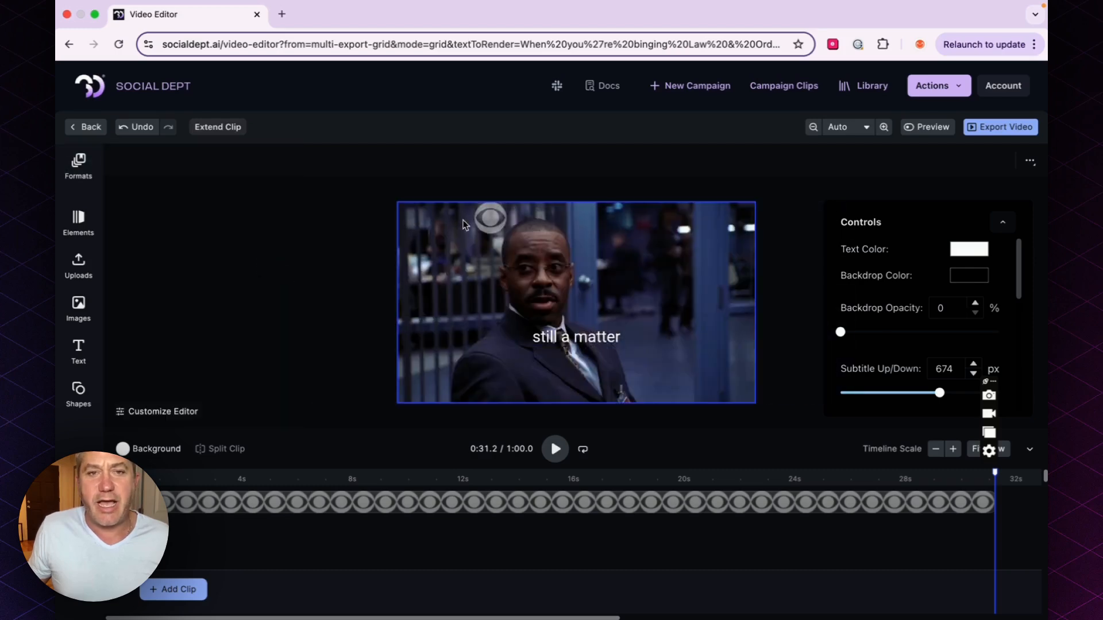
left_click(486, 222)
left_click_drag(485, 222, 424, 236)
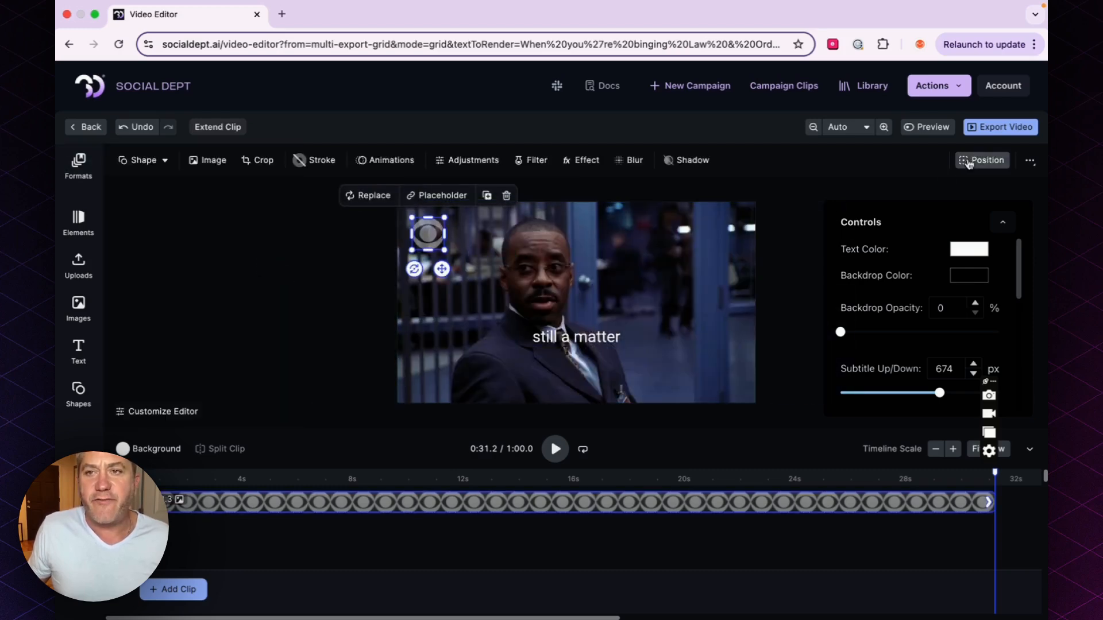
left_click(999, 132)
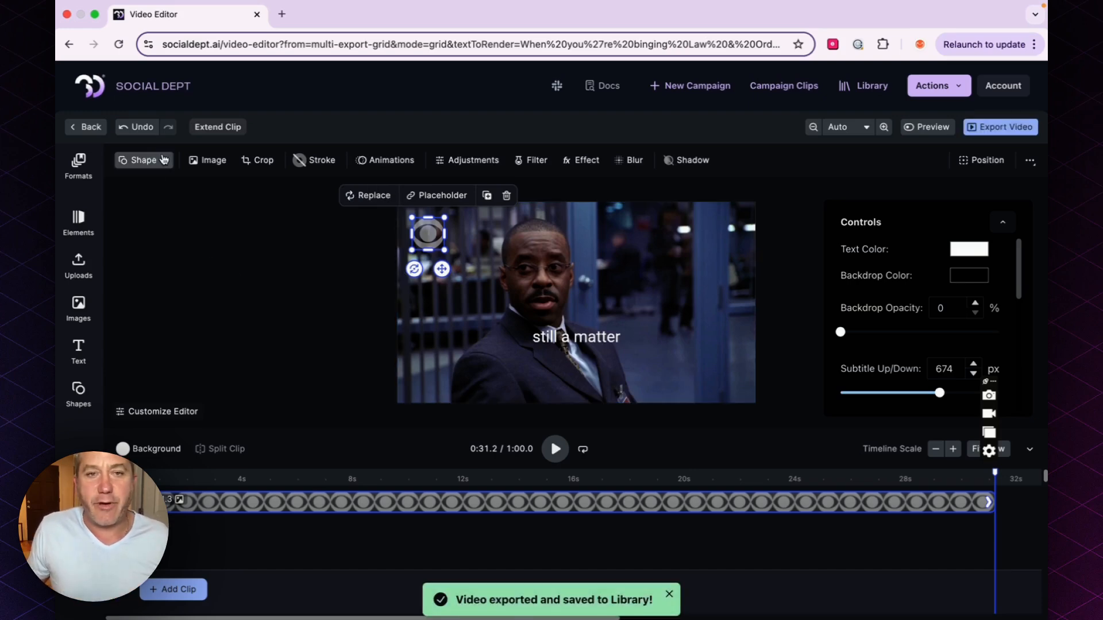
Switch the video to the Story/Reel 1080p format, fitting the logo in the upper-left corner and the subtitles at about 1164 px.
left_click(78, 166)
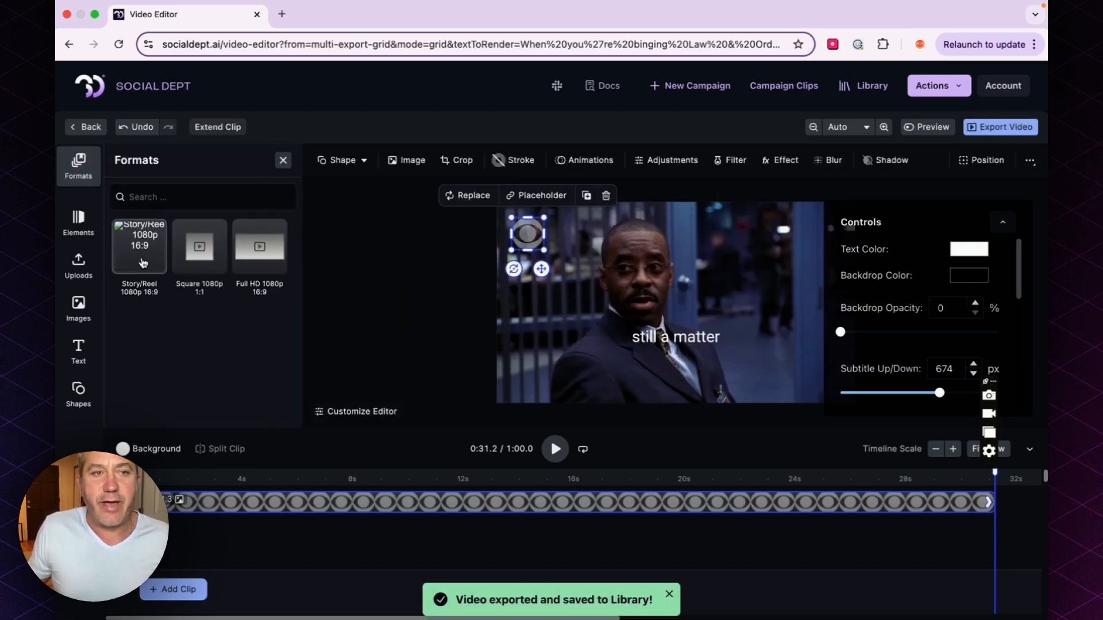
left_click(256, 246)
left_click_drag(549, 263, 552, 261)
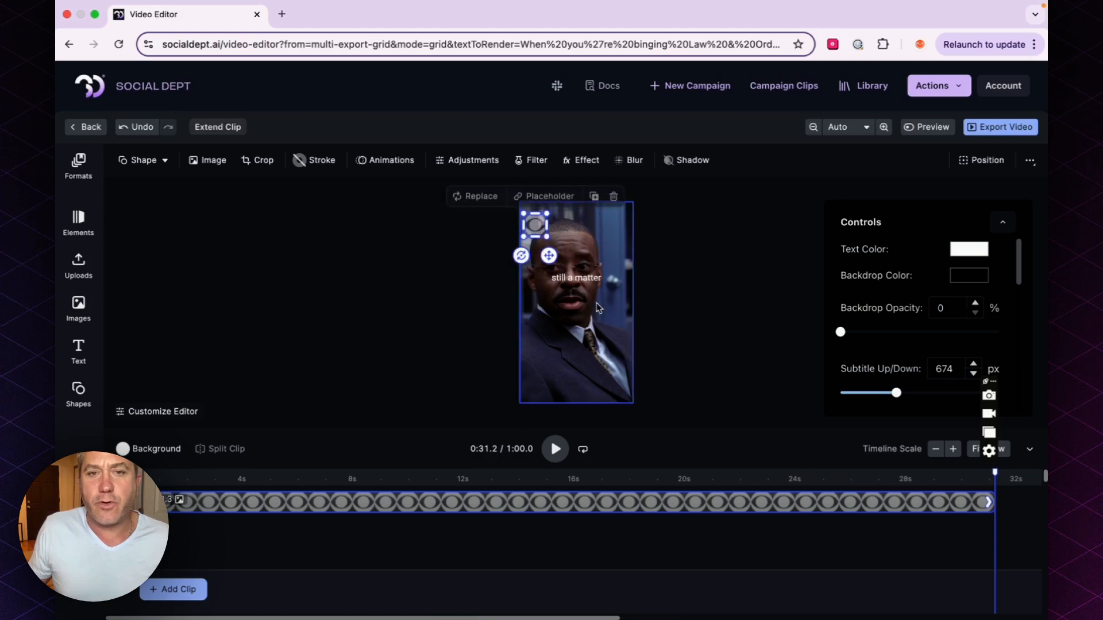
left_click(576, 277)
left_click_drag(896, 393, 936, 394)
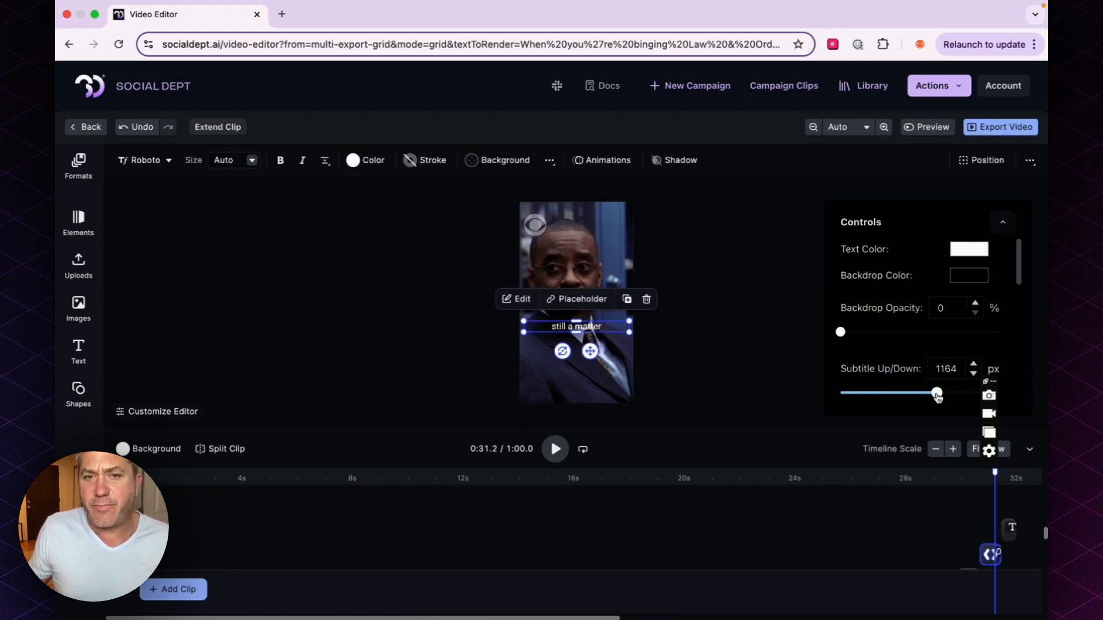
Check the vertical layout against the TikTok safe zone overlay and the Instagram Reel overlay.
scroll(927, 373, "down", 3)
scroll(927, 374, "down", 1)
scroll(927, 373, "up", 2)
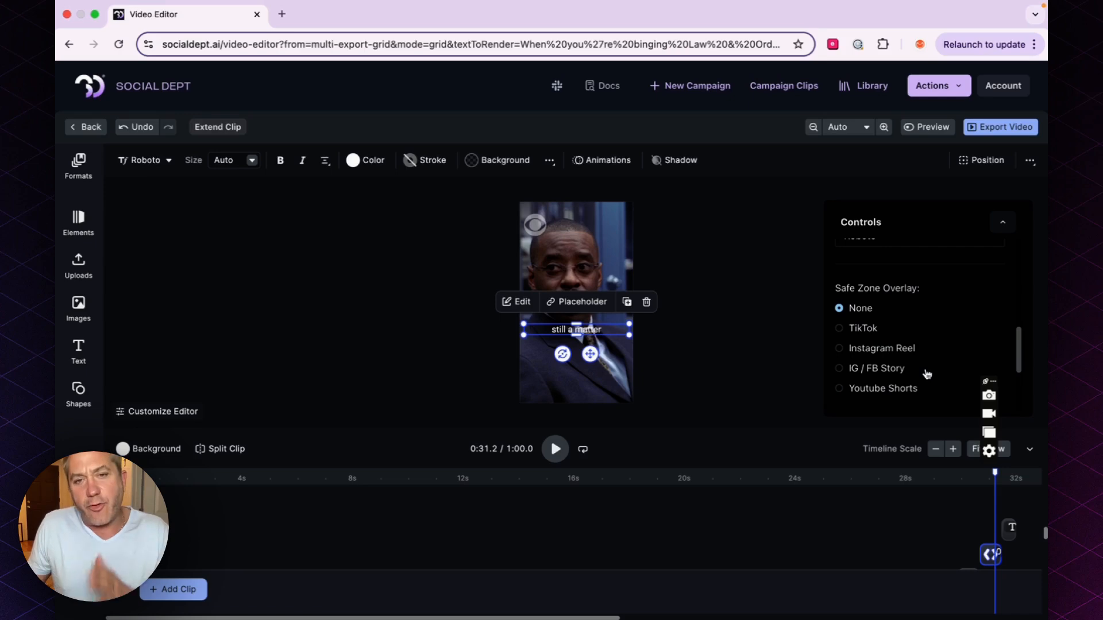
left_click(860, 332)
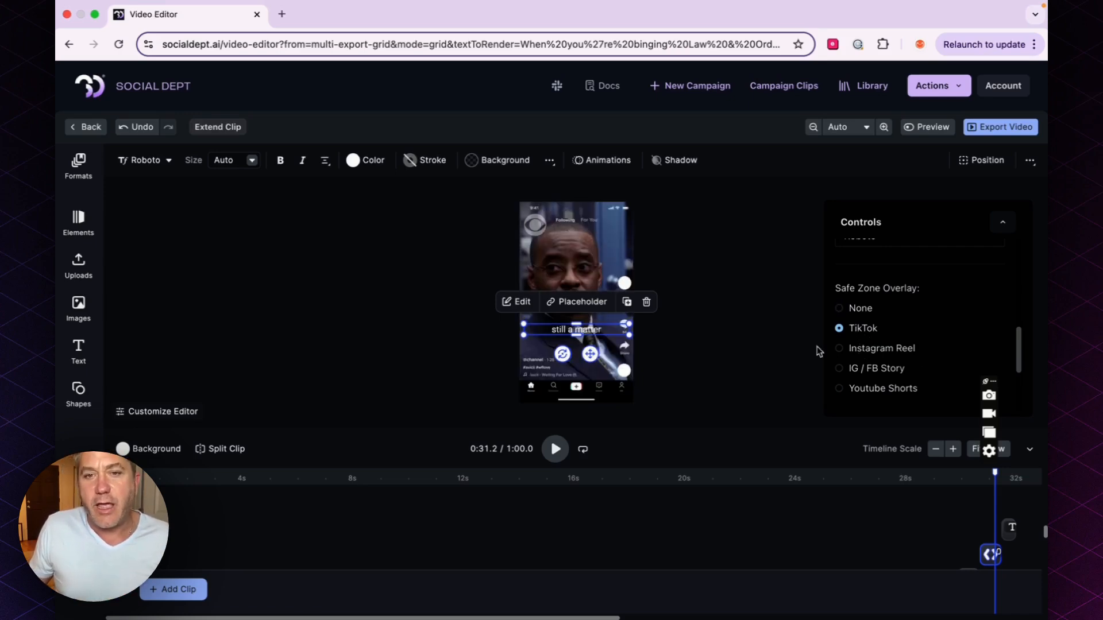
left_click(706, 350)
left_click(854, 349)
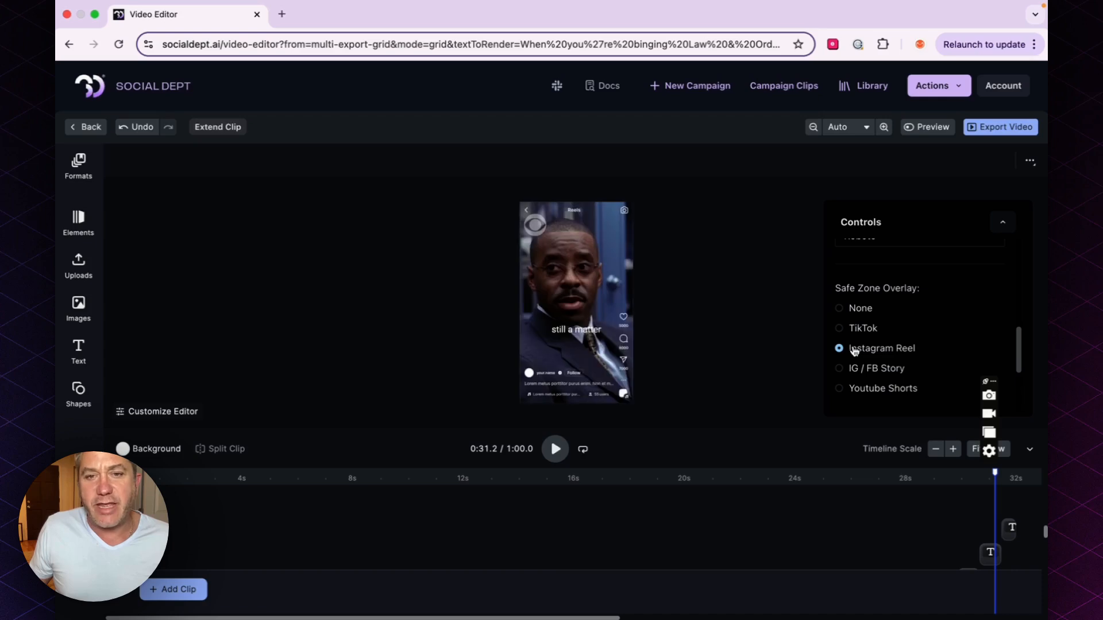
Check the vertical layout against the IG / FB Story and Youtube Shorts safe zone overlays and return to the TikTok overlay.
left_click(872, 371)
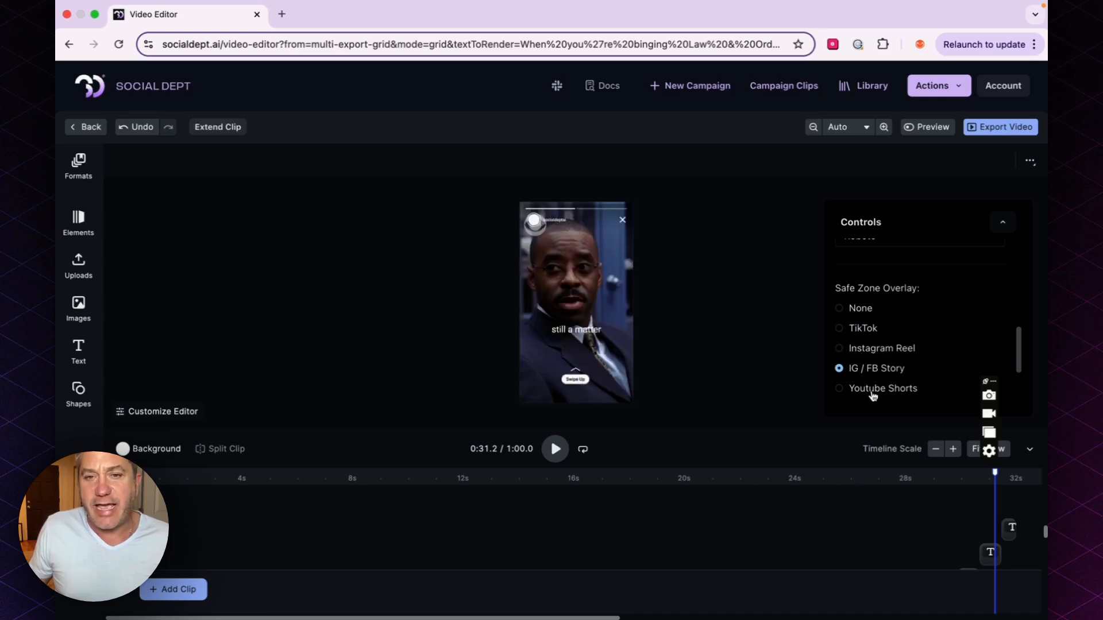
left_click(872, 392)
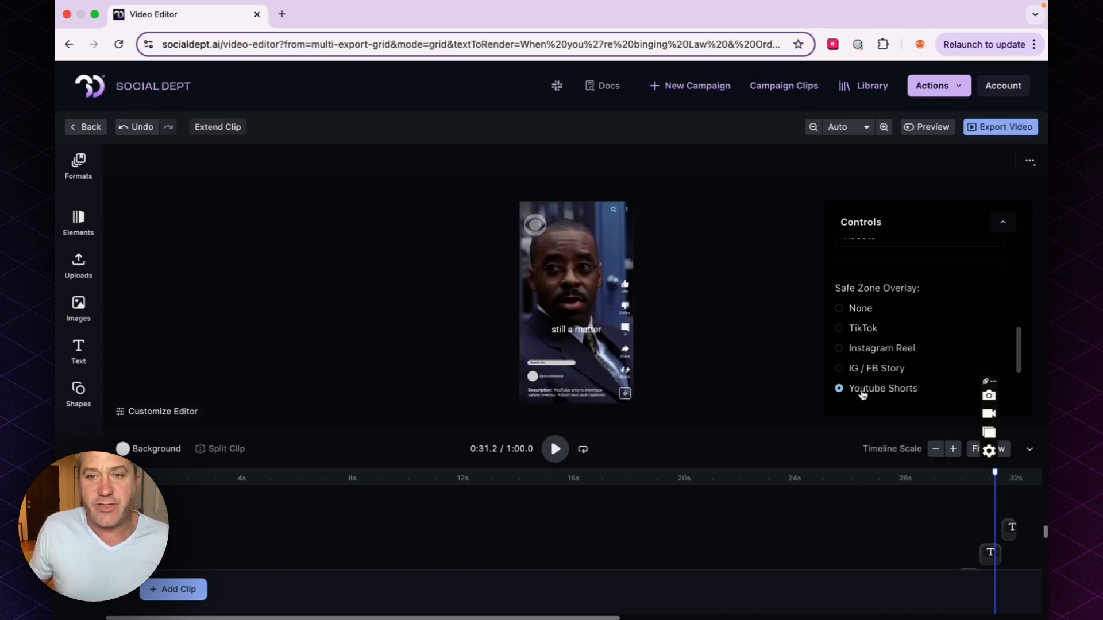
left_click(854, 336)
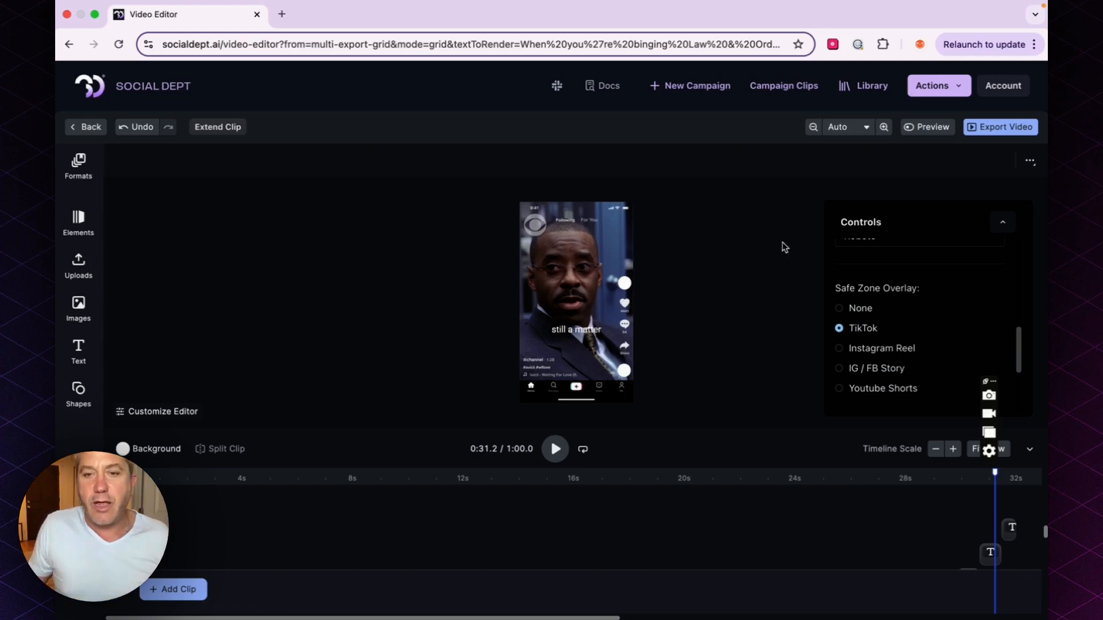
Shorten the video clip to end at about 24 seconds on the timeline and export the Story/Reel version.
left_click(936, 449)
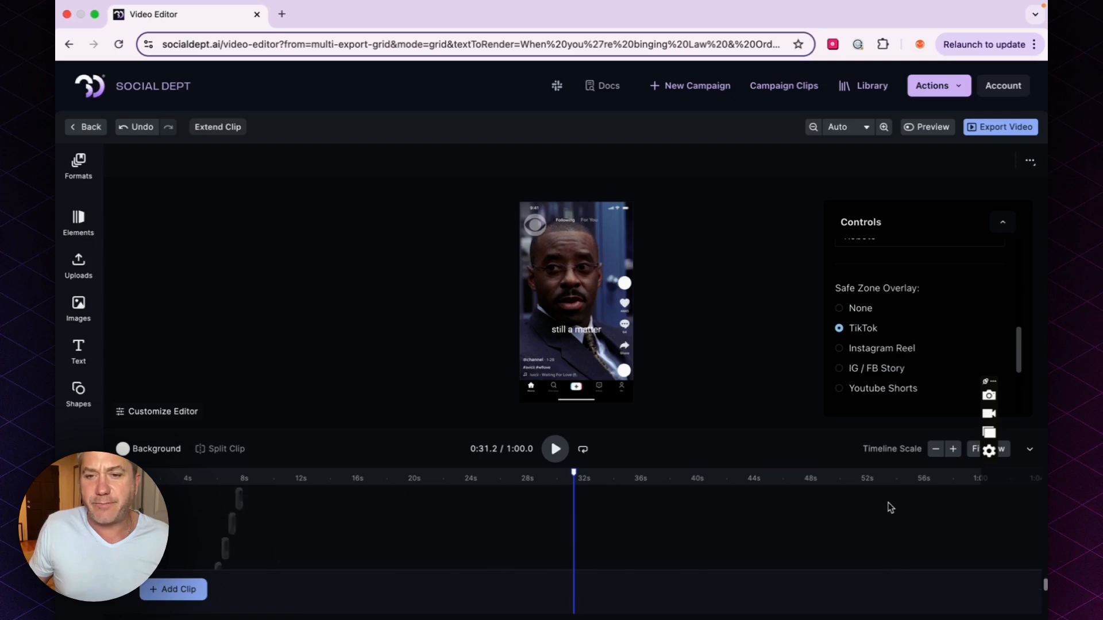
left_click_drag(975, 550, 474, 551)
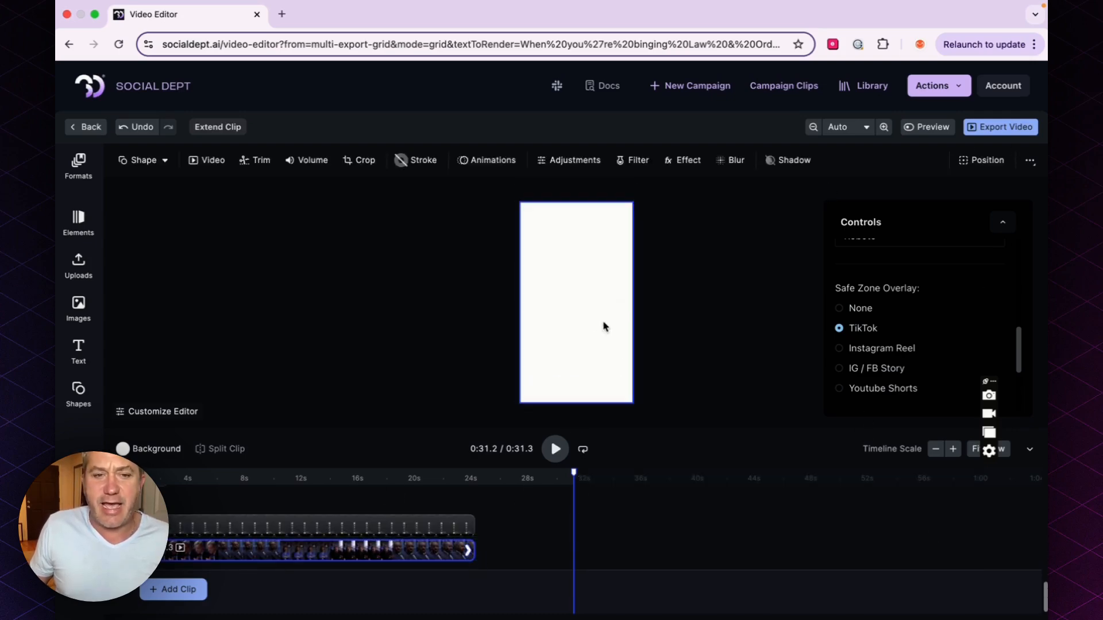
left_click(401, 506)
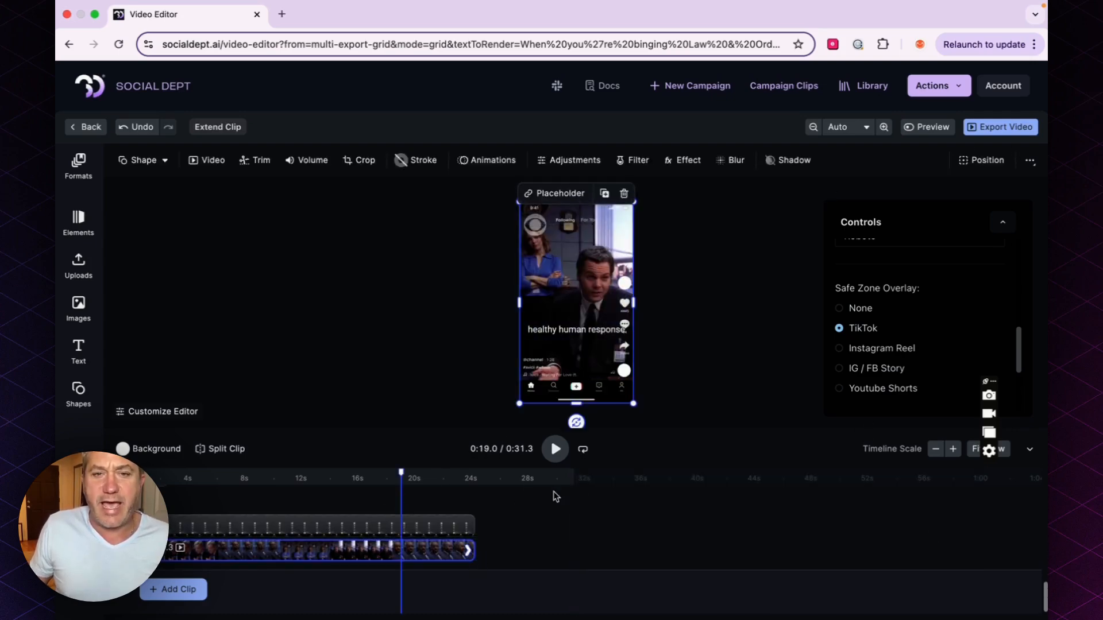
left_click(1000, 129)
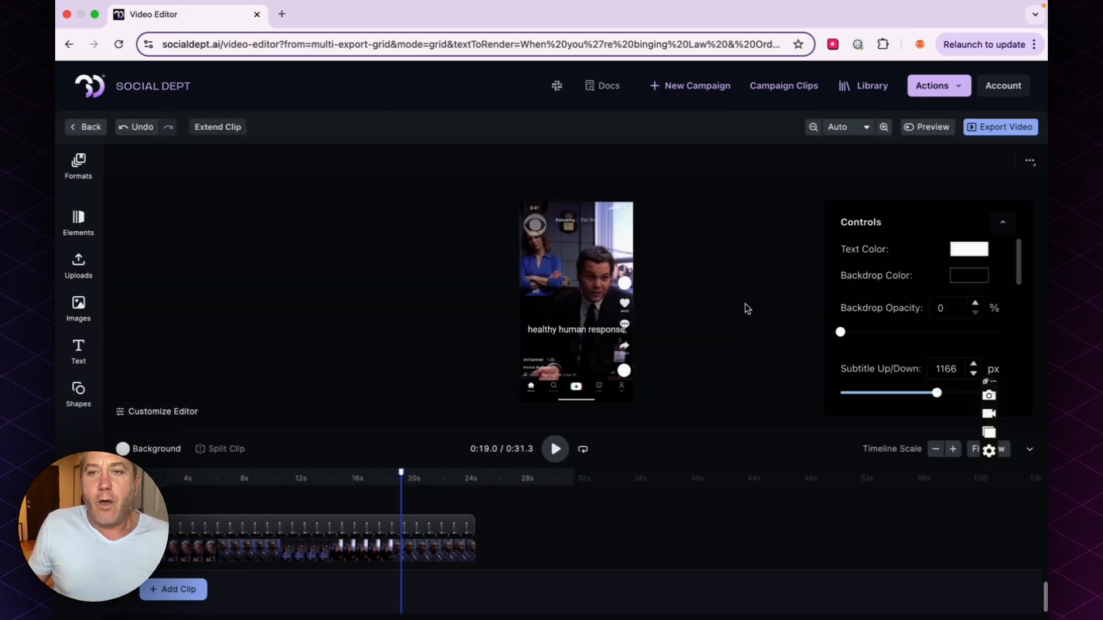
Try to generate a Japanese voice dubbing with translated subtitles and move the playhead to 12.3 seconds.
scroll(870, 322, "down", 10)
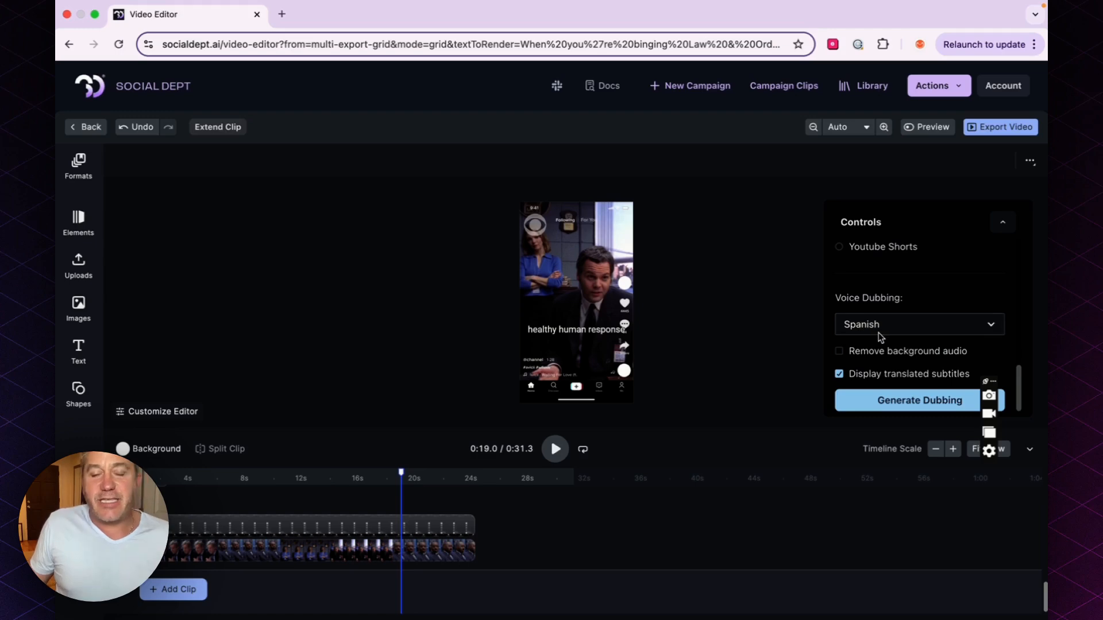
left_click(882, 328)
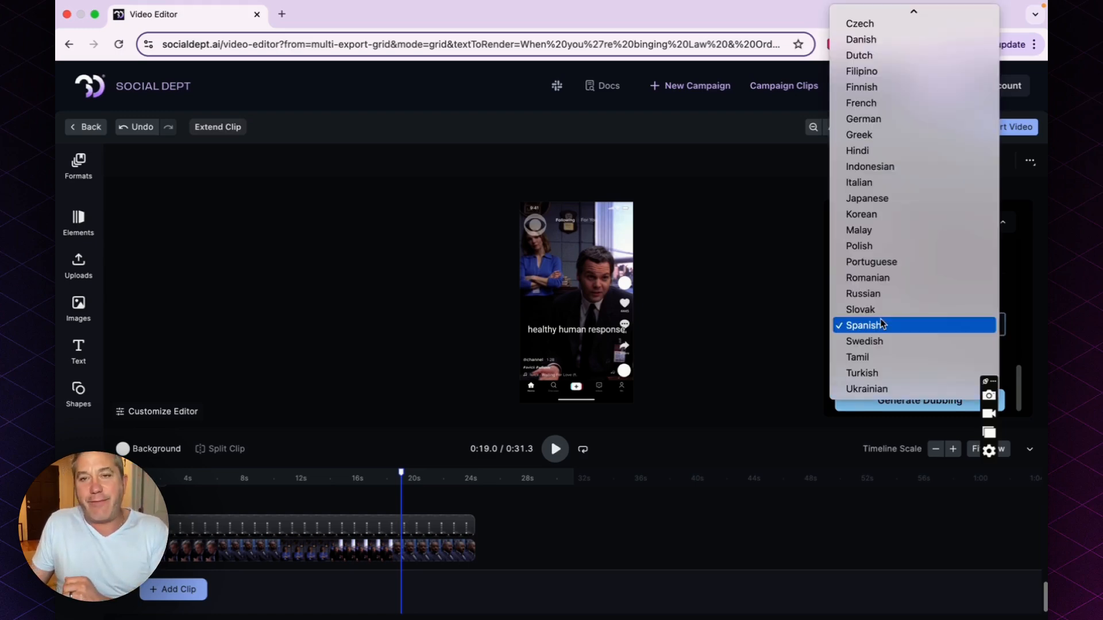
left_click(914, 198)
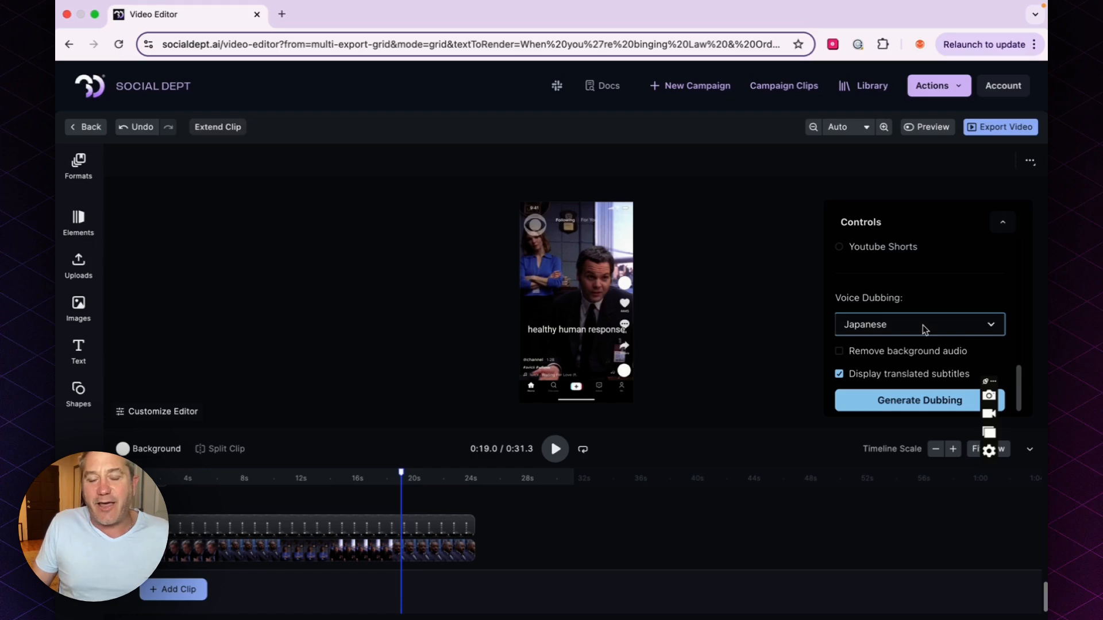
left_click(897, 401)
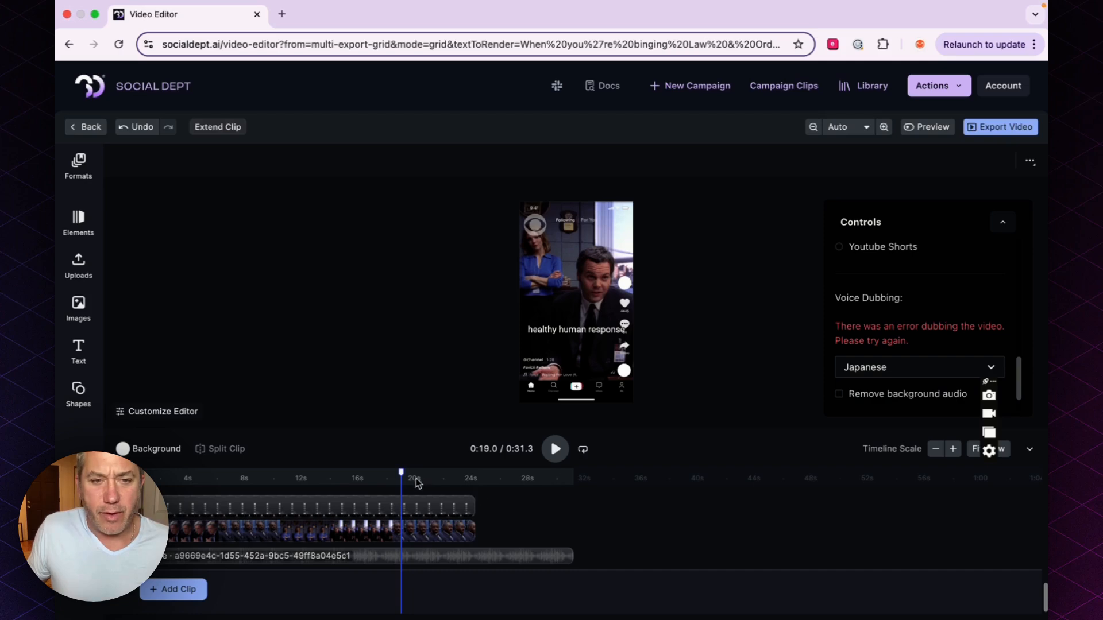
left_click_drag(401, 472, 306, 473)
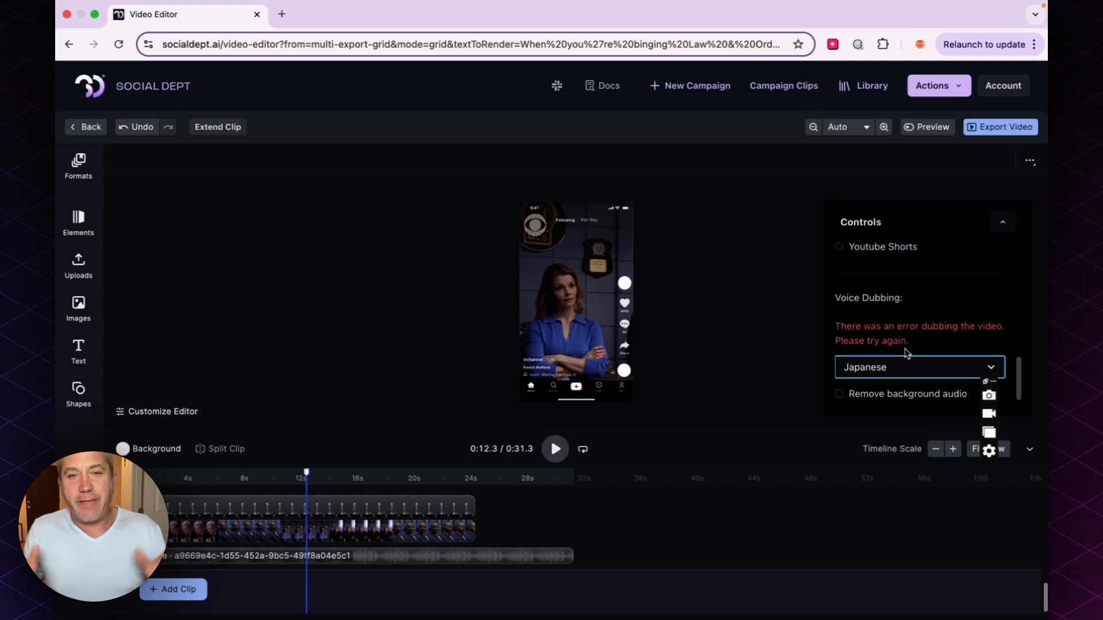
Open the library and briefly play the exported landscape and vertical clips of the Winter 2025 campaign.
left_click(857, 93)
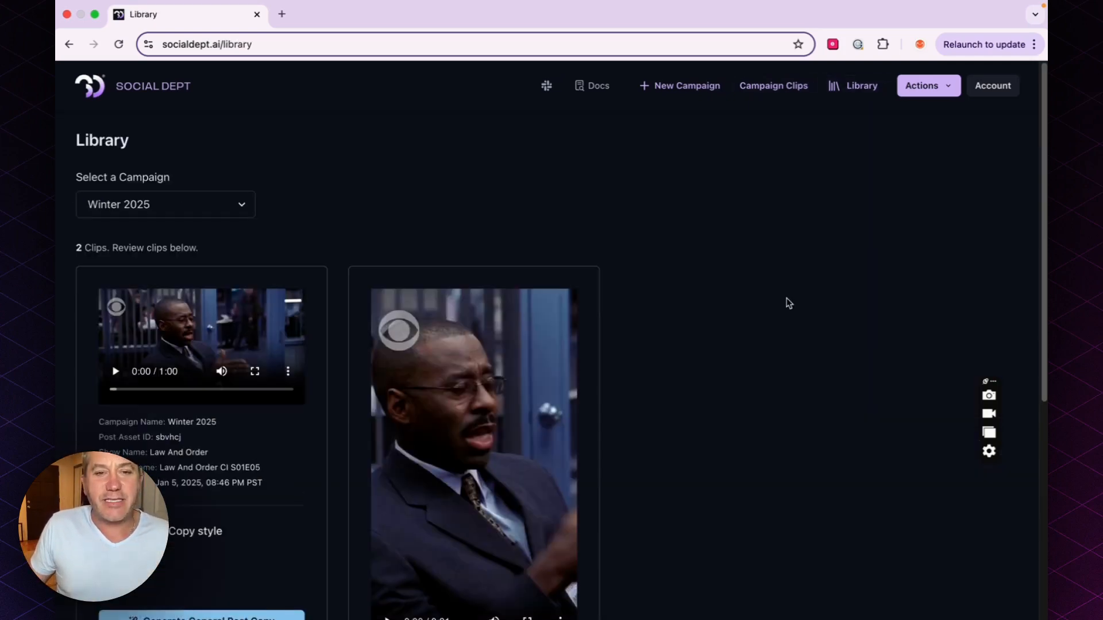
scroll(788, 304, "down", 6)
scroll(792, 302, "up", 6)
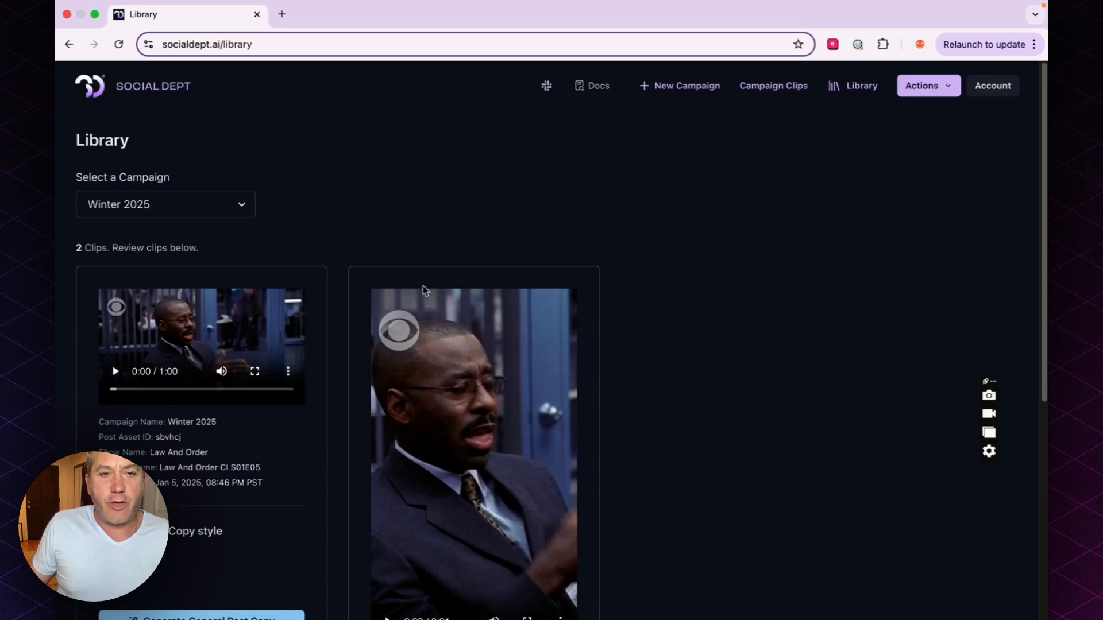
scroll(611, 413, "down", 2)
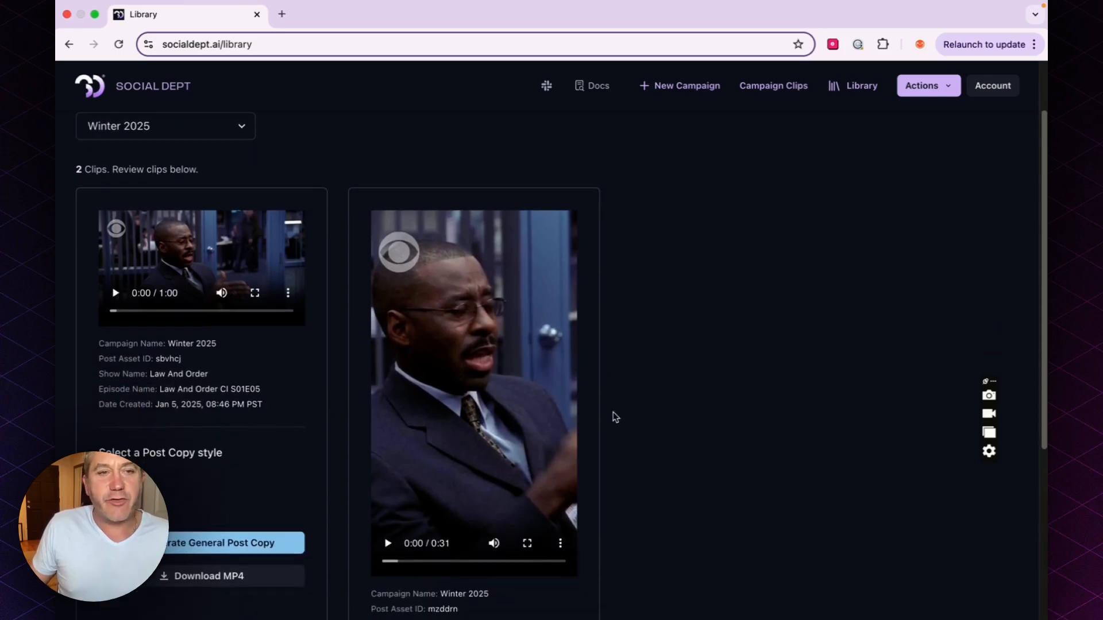
left_click(116, 293)
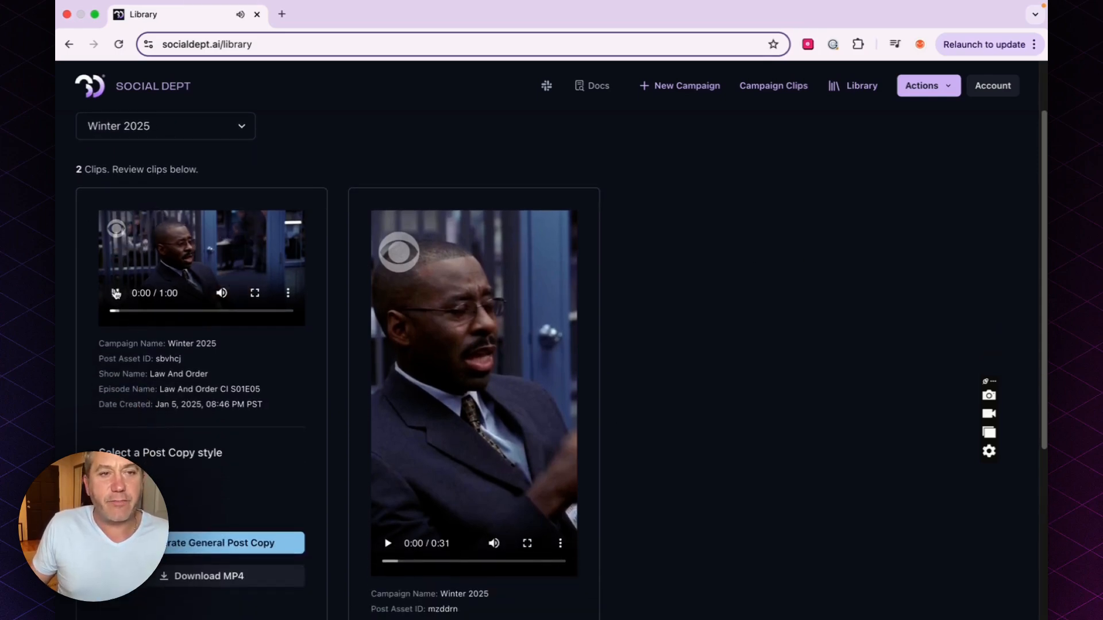
left_click(115, 293)
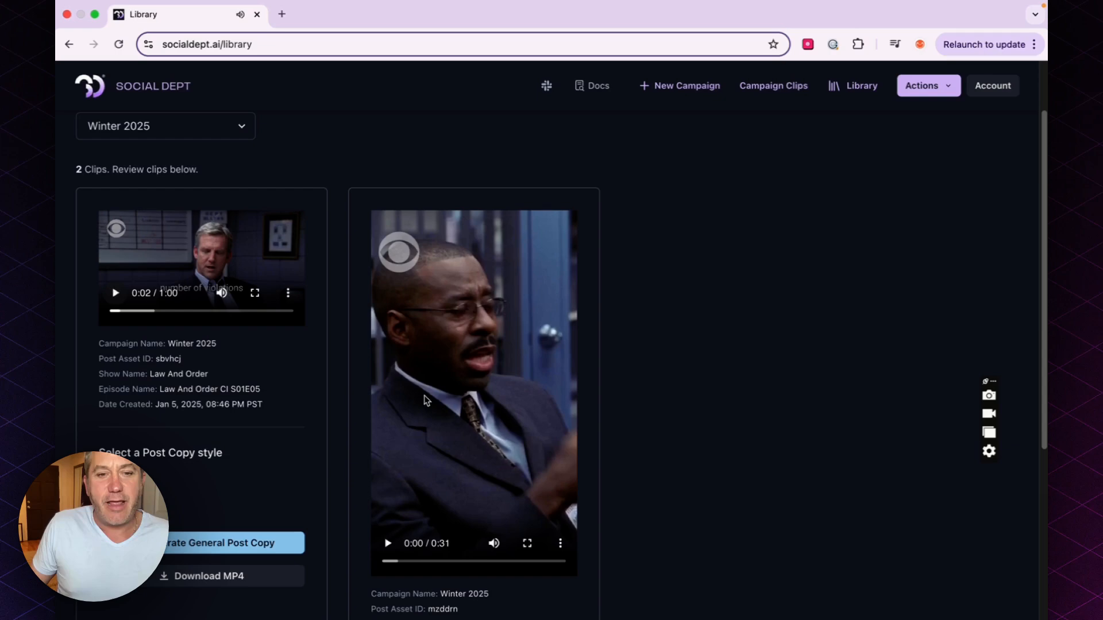
left_click(388, 544)
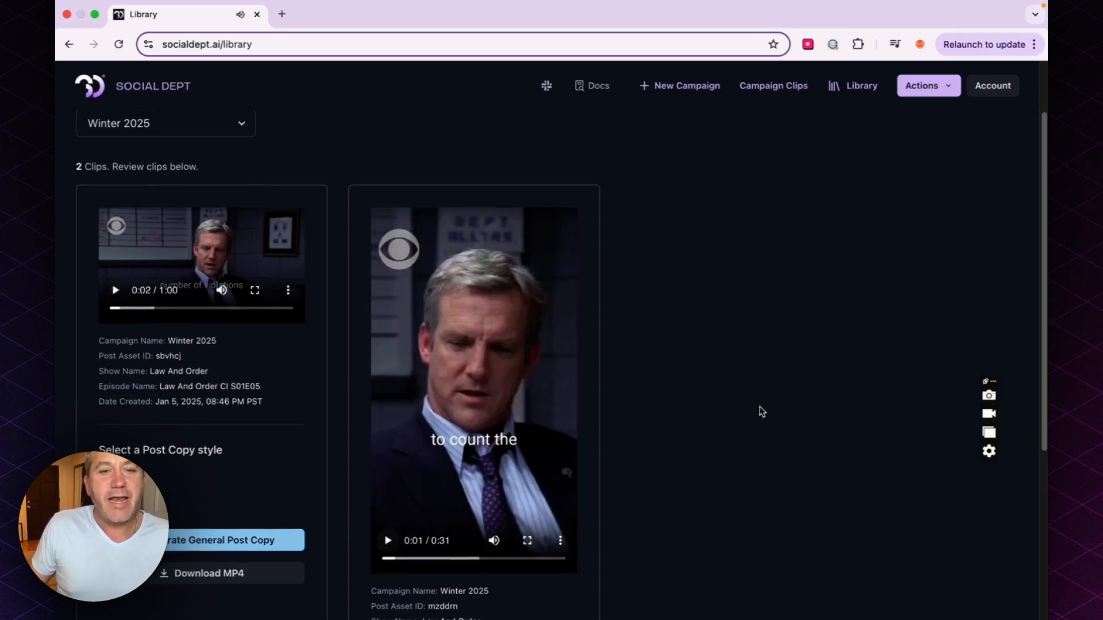
scroll(762, 412, "down", 5)
scroll(762, 412, "up", 5)
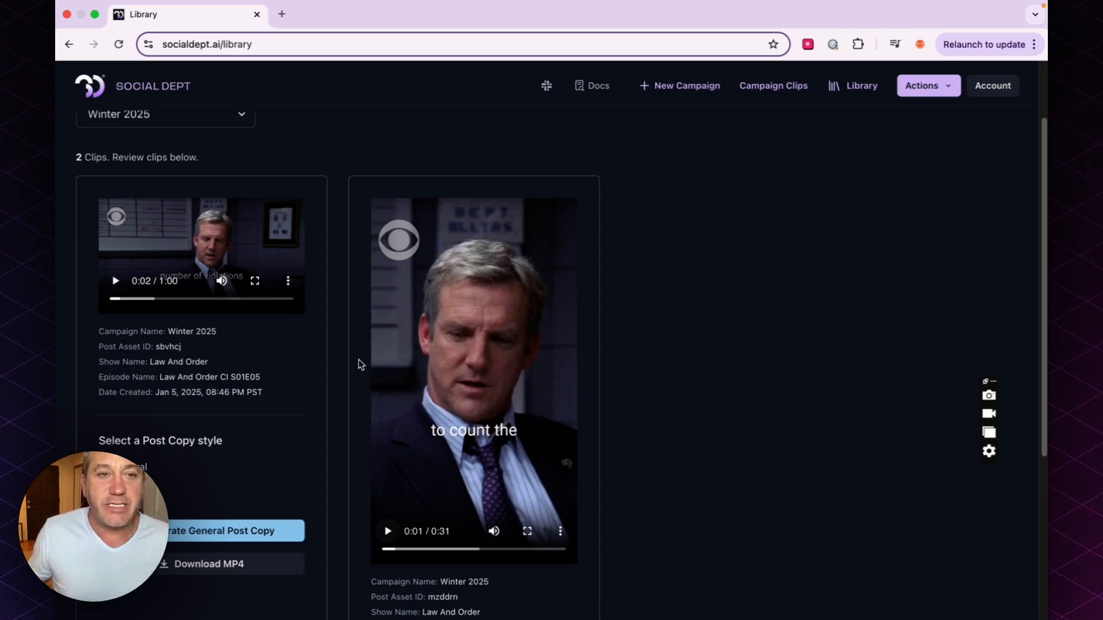
Generate General-style post copy for the vertical clip and read through the text.
scroll(285, 389, "down", 2)
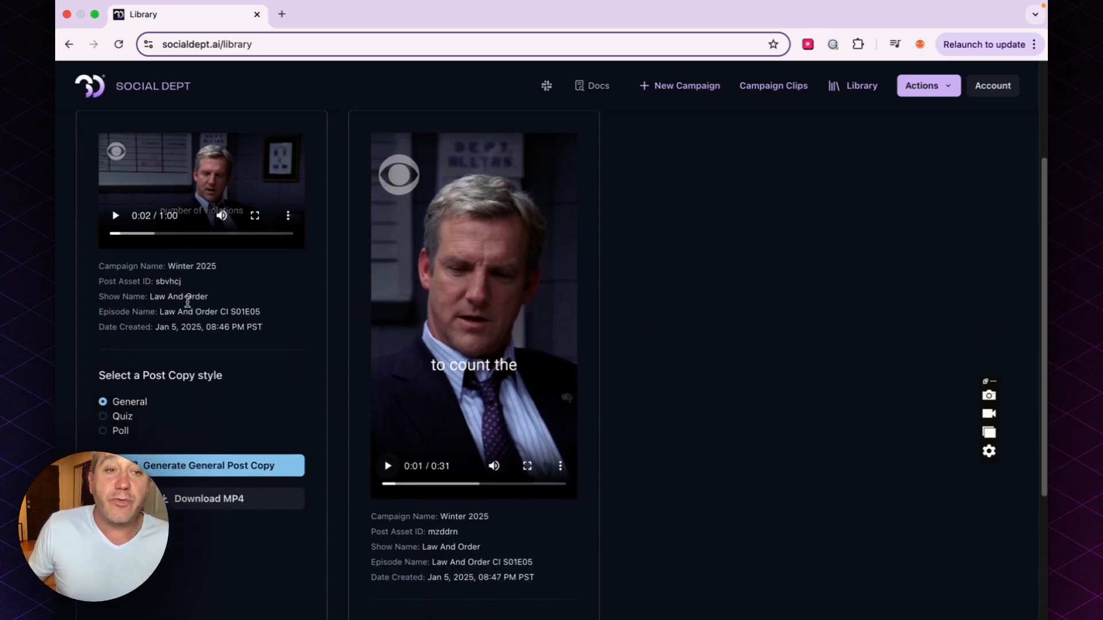
scroll(247, 441, "down", 5)
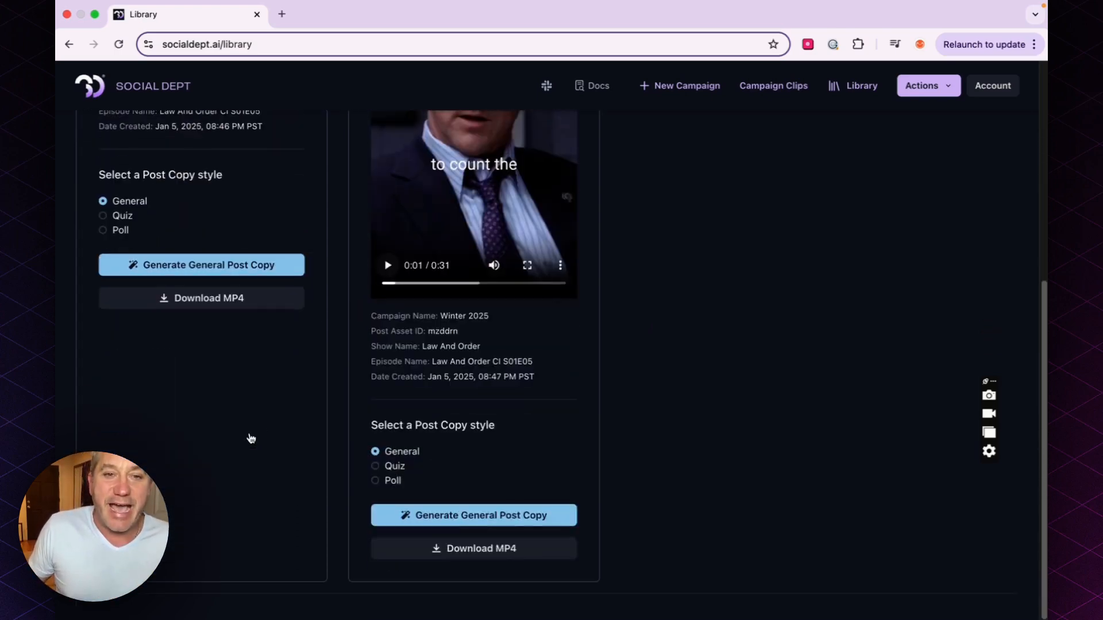
left_click(505, 521)
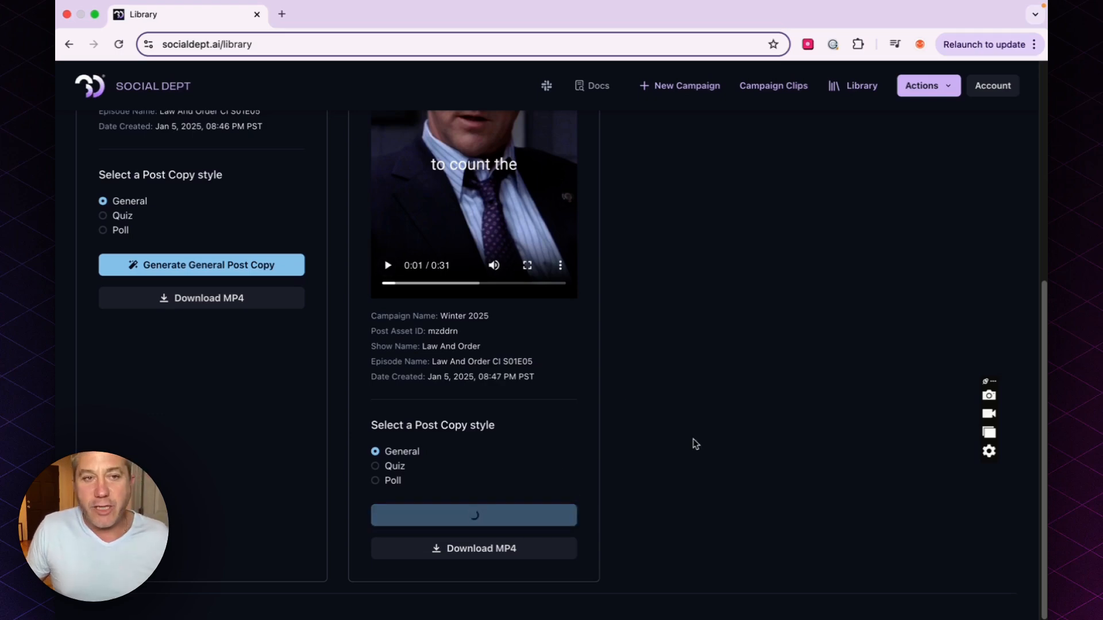
scroll(695, 444, "down", 3)
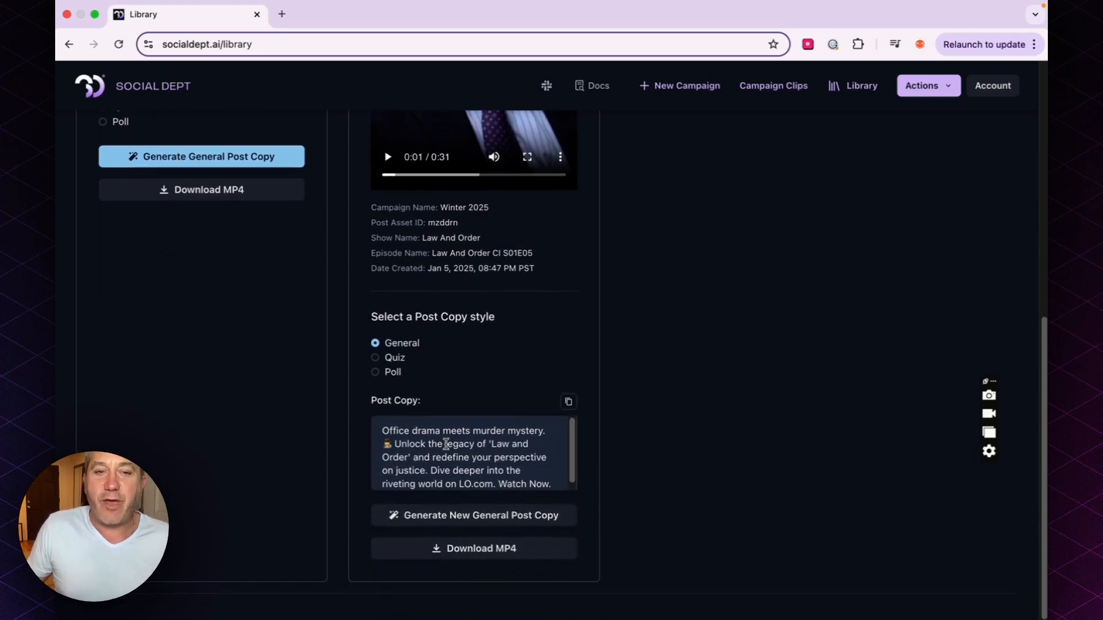
mouse_move(571, 447)
left_mouse_down()
mouse_move(573, 473)
mouse_move(574, 431)
left_mouse_up()
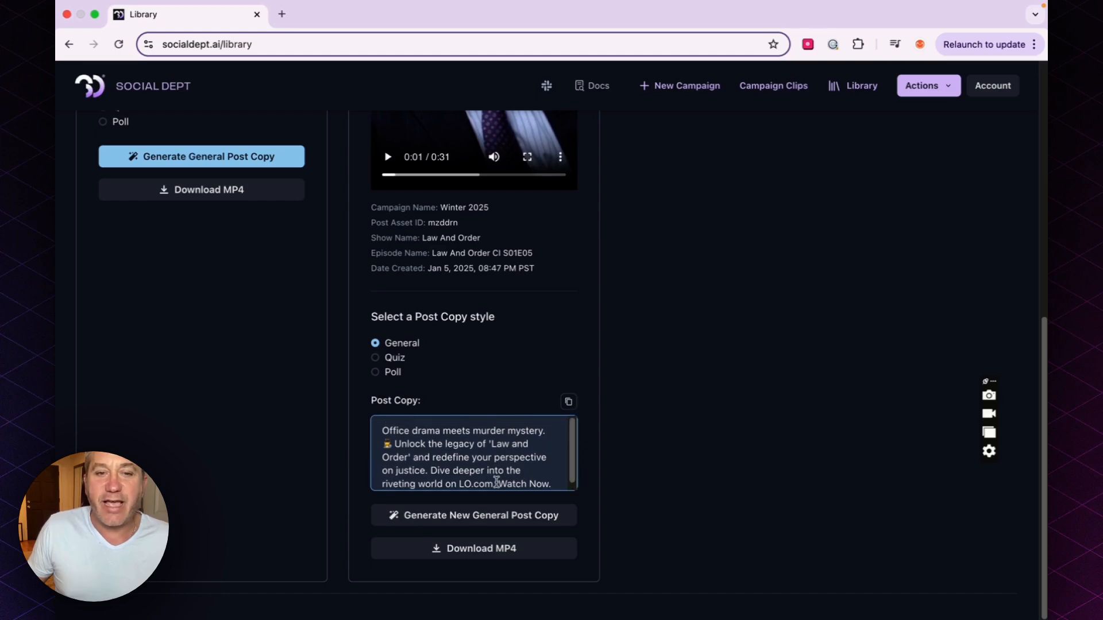
left_click_drag(496, 481, 443, 484)
left_click(695, 390)
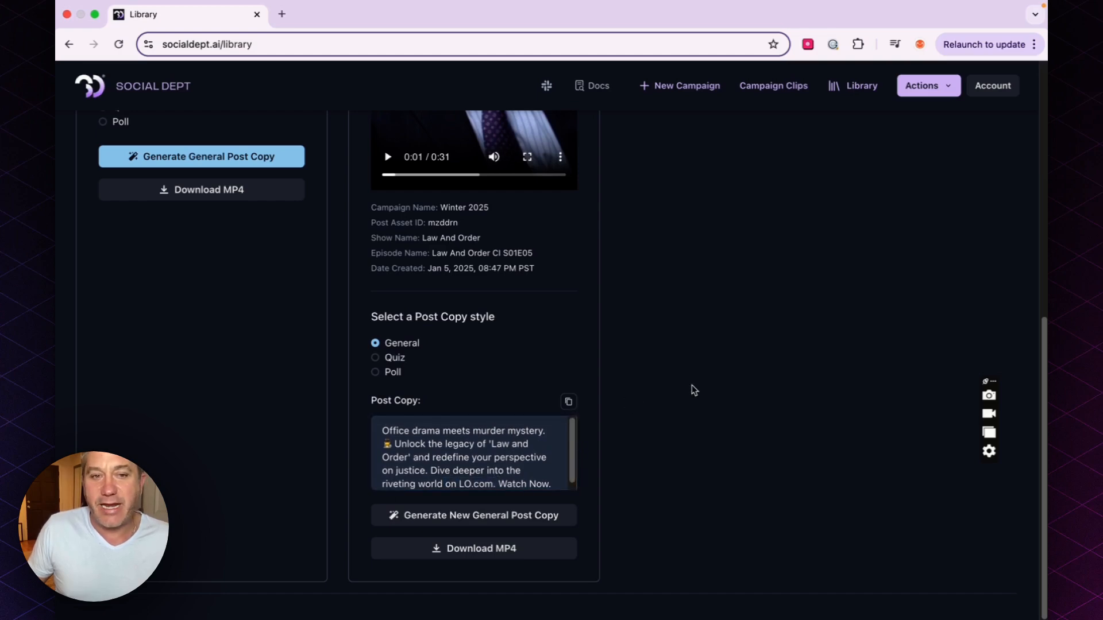
Generate Quiz-style post copy for the vertical clip, followed by Poll-style post copy.
left_click(390, 360)
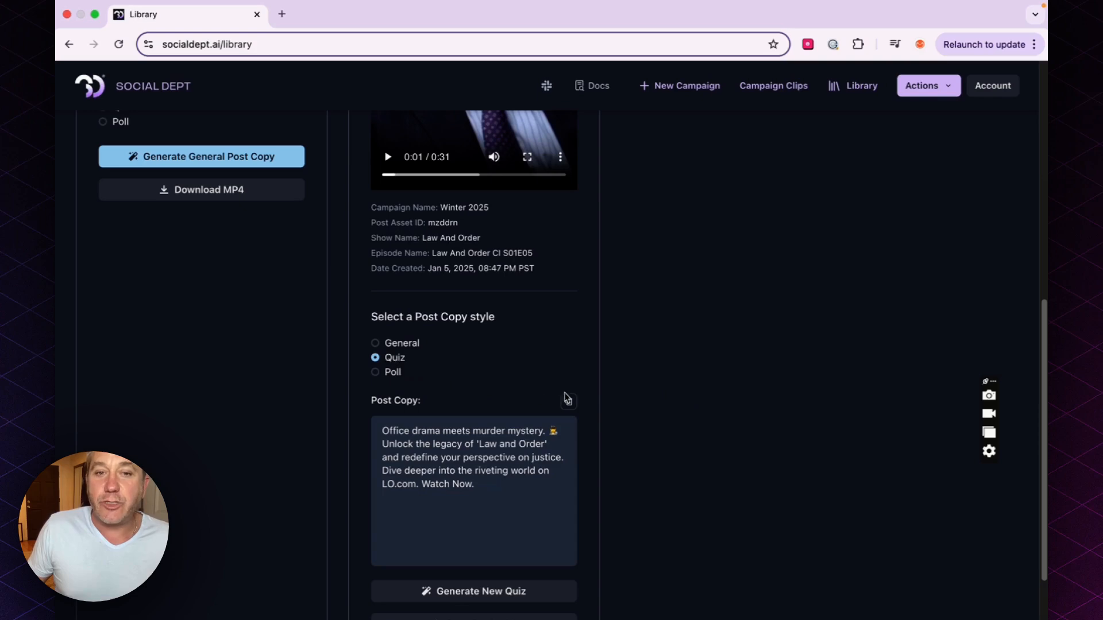
left_click(497, 591)
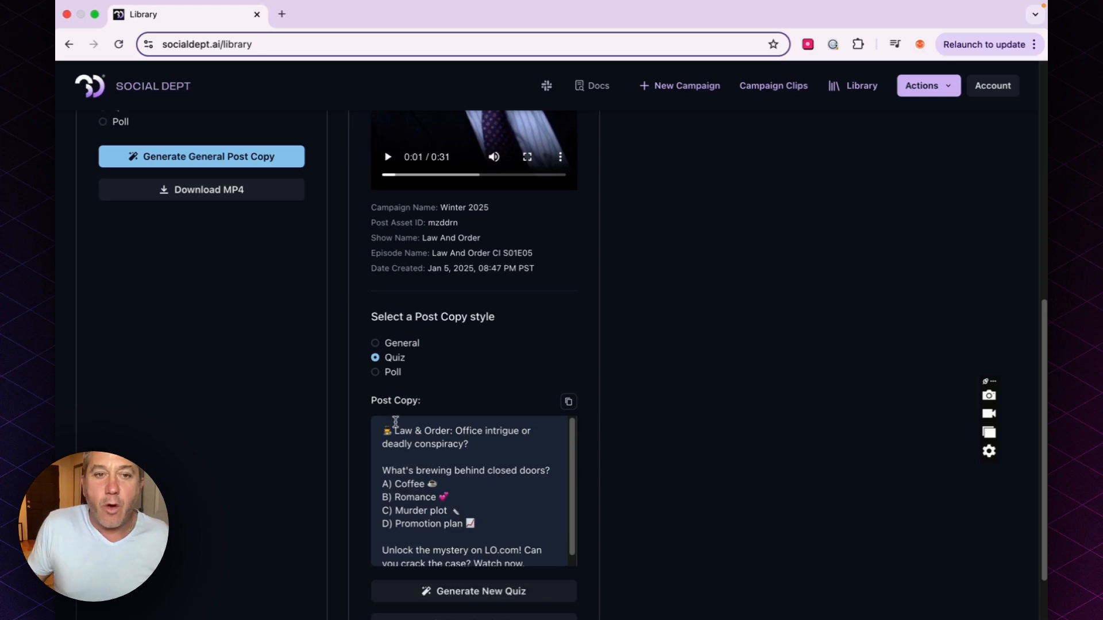
left_click(384, 372)
left_click(495, 592)
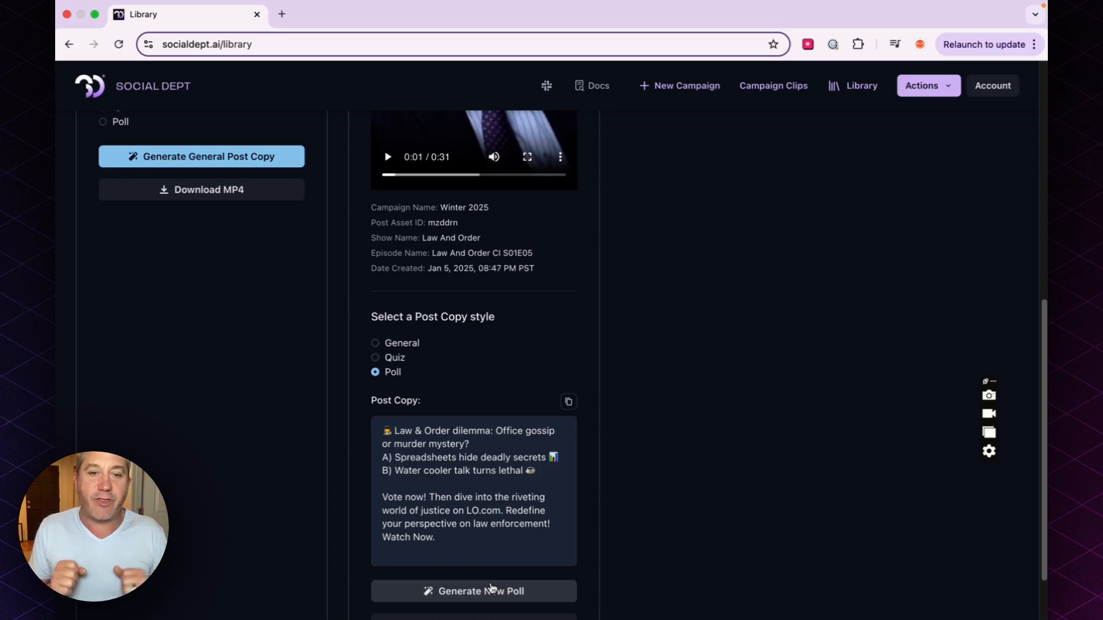
scroll(687, 491, "down", 2)
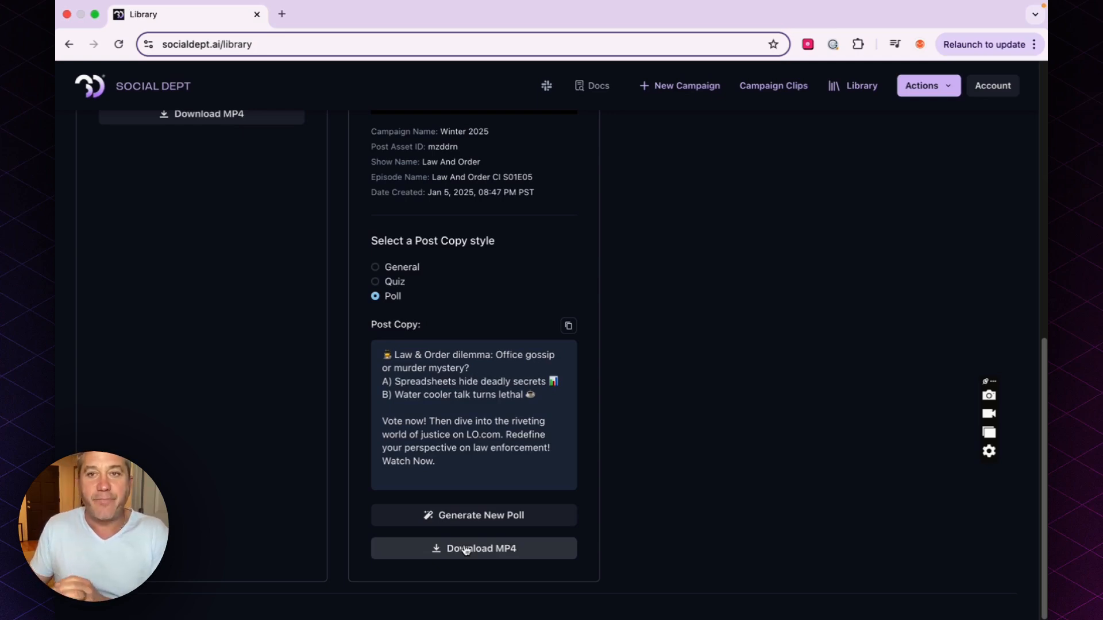
scroll(902, 153, "up", 10)
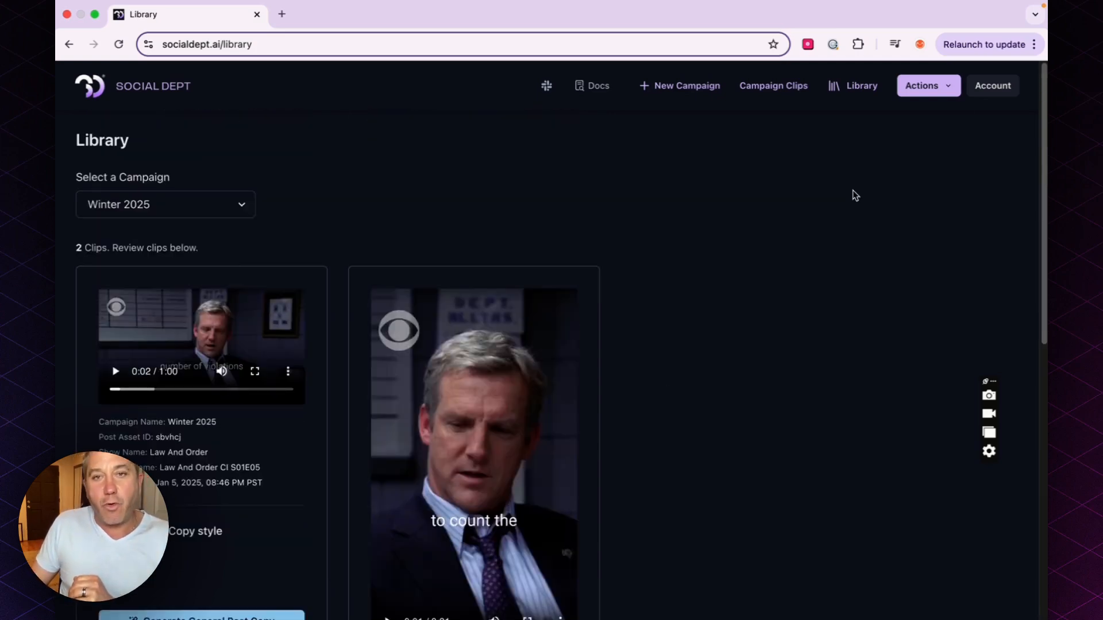